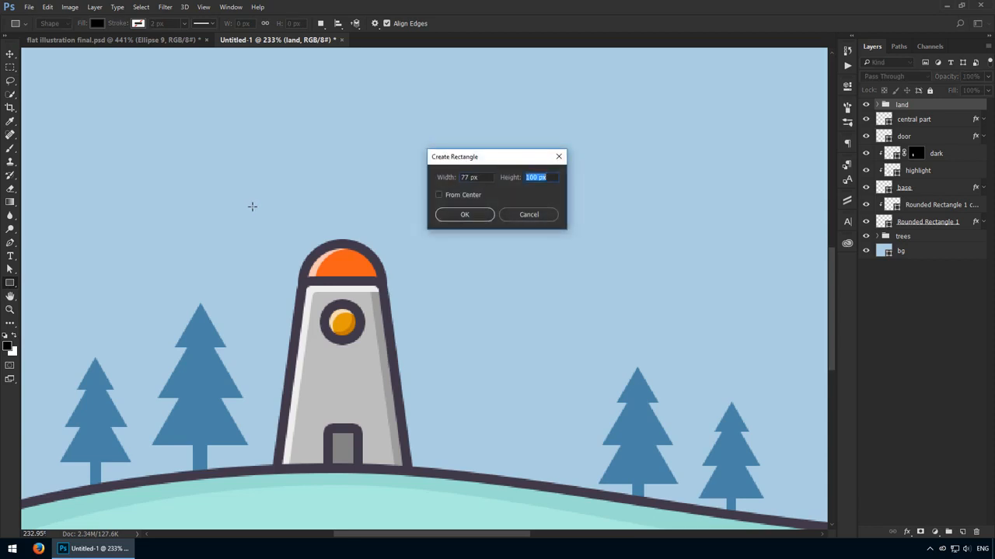
# - Create a 77 × 18 px rectangle above the tower's dome and fill it with #eb9e28
pyautogui.press('Return')
pyautogui.press('v')
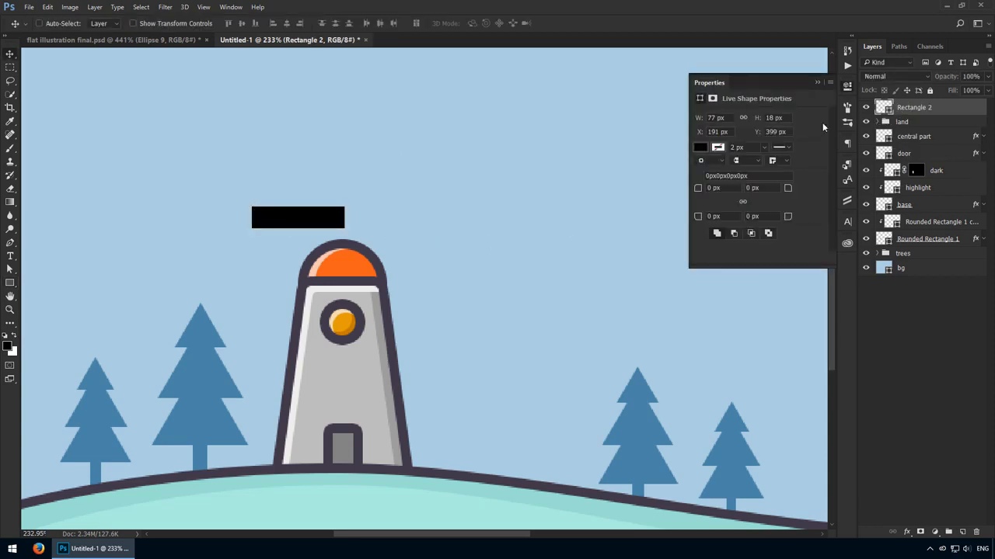
pyautogui.doubleClick(883, 109)
pyautogui.write('eb9')
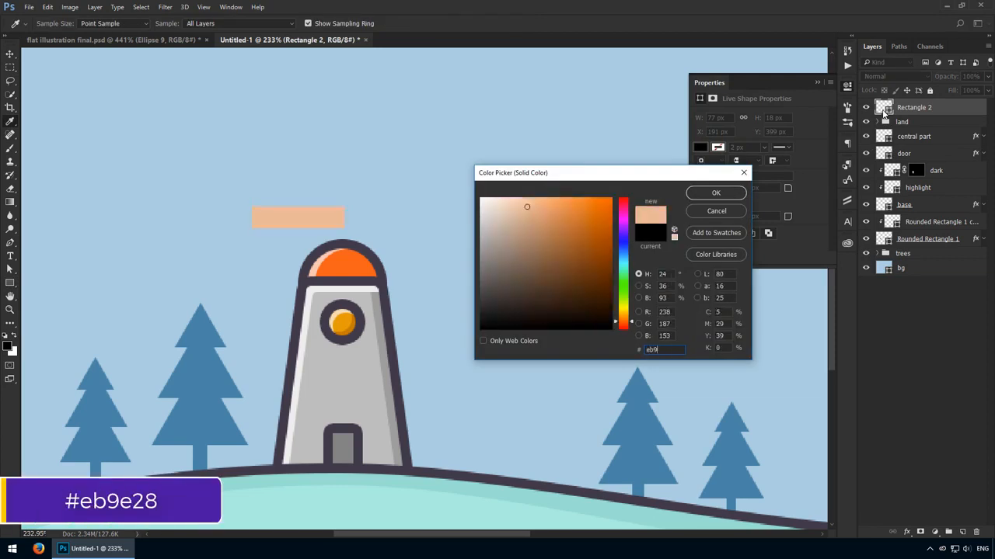
pyautogui.write('e28')
pyautogui.press('Return')
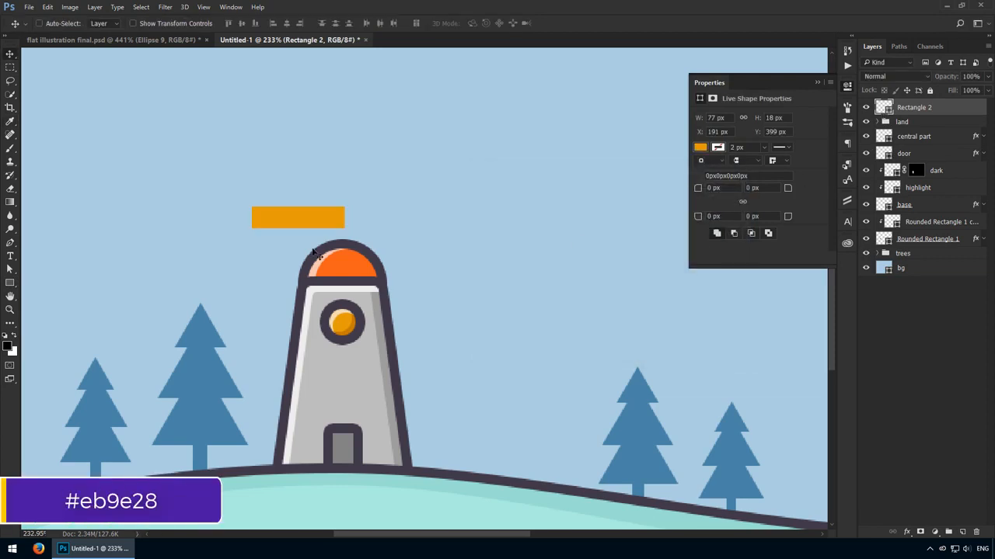
# - Paste the copied dark stroke style onto the orange rectangle and move it into the open sky beside the dome
pyautogui.moveTo(350, 228); pyautogui.dragTo(305, 248)
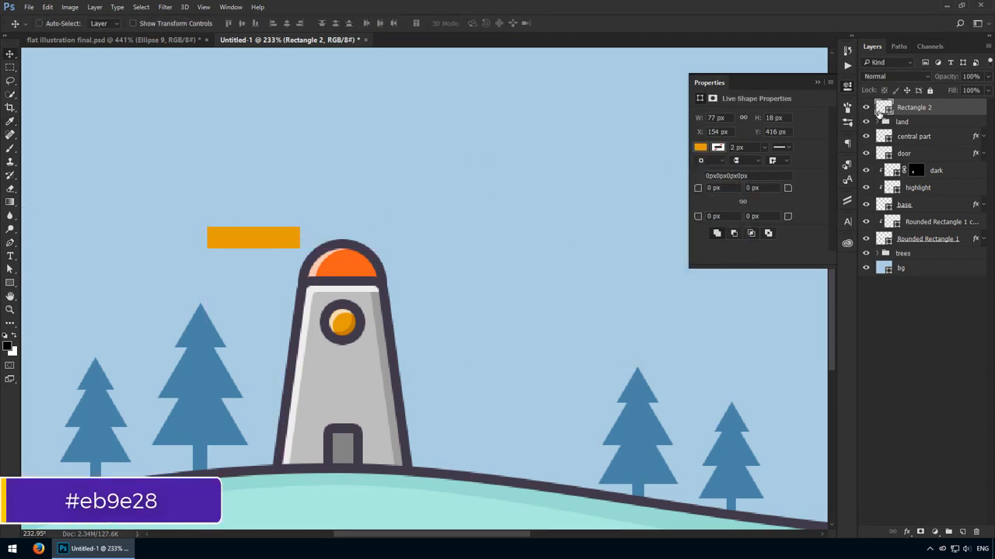
pyautogui.rightClick(926, 106)
pyautogui.click(855, 309)
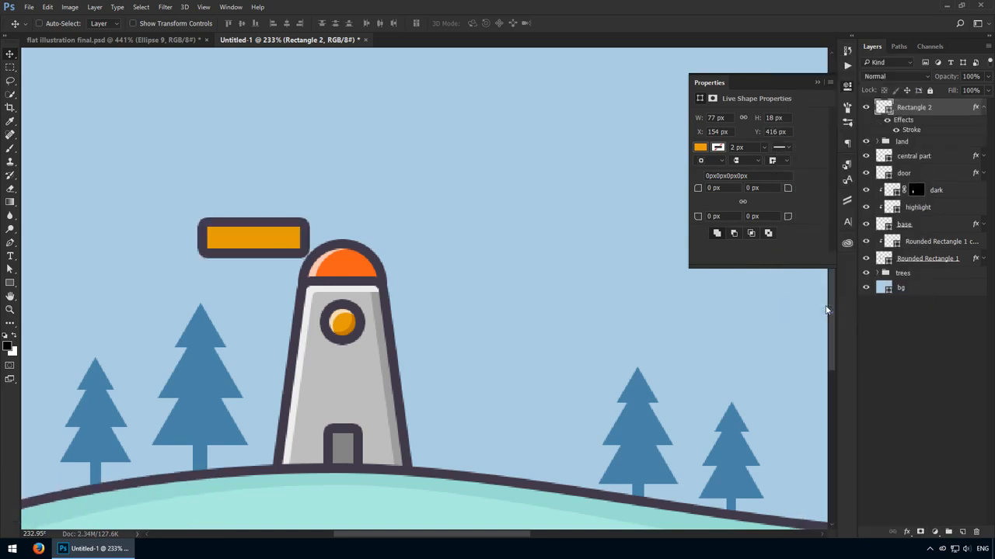
pyautogui.moveTo(309, 248); pyautogui.dragTo(274, 247)
pyautogui.scroll(-3, 350, 351)
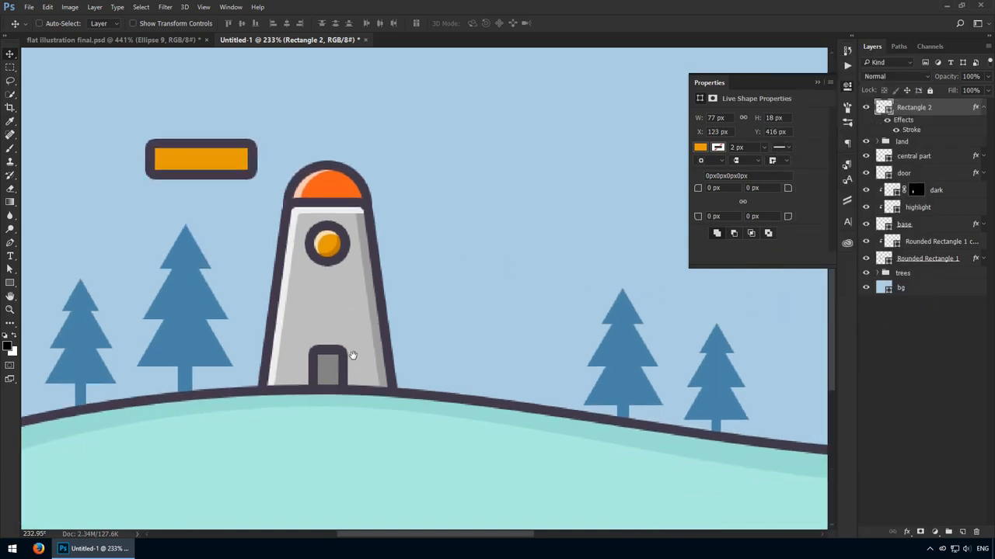
pyautogui.moveTo(266, 183); pyautogui.dragTo(254, 207)
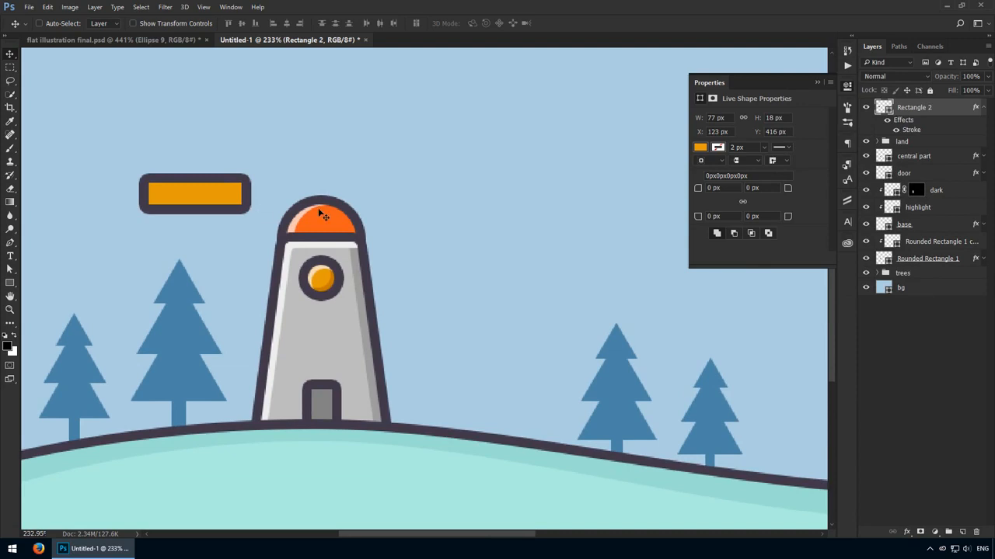
# - Create a 7 × 22 px rectangle and place it over the left part of the orange bar
pyautogui.rightClick(10, 284)
pyautogui.click(62, 284)
pyautogui.click(73, 232)
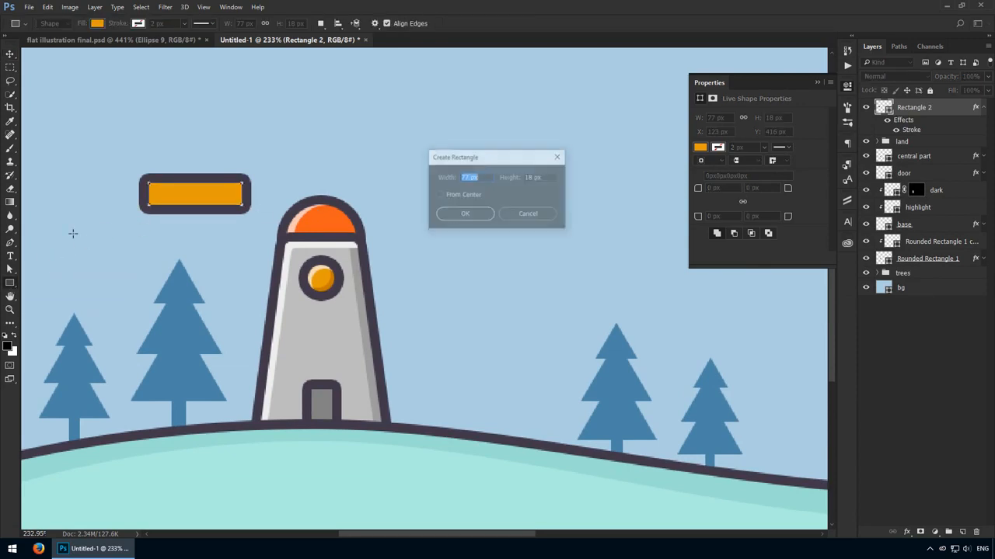
pyautogui.write('22')
pyautogui.press('Return')
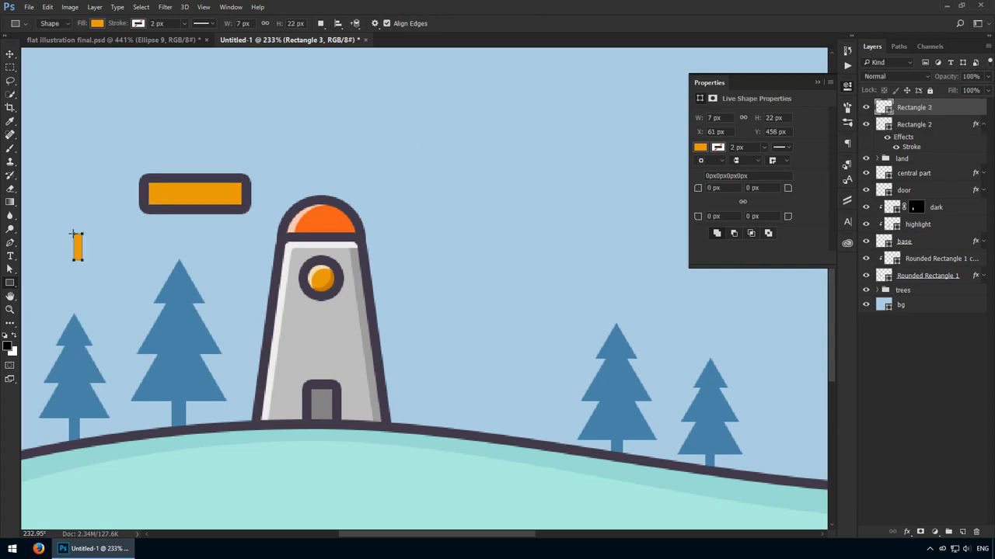
pyautogui.press('v')
pyautogui.moveTo(104, 261); pyautogui.dragTo(201, 190)
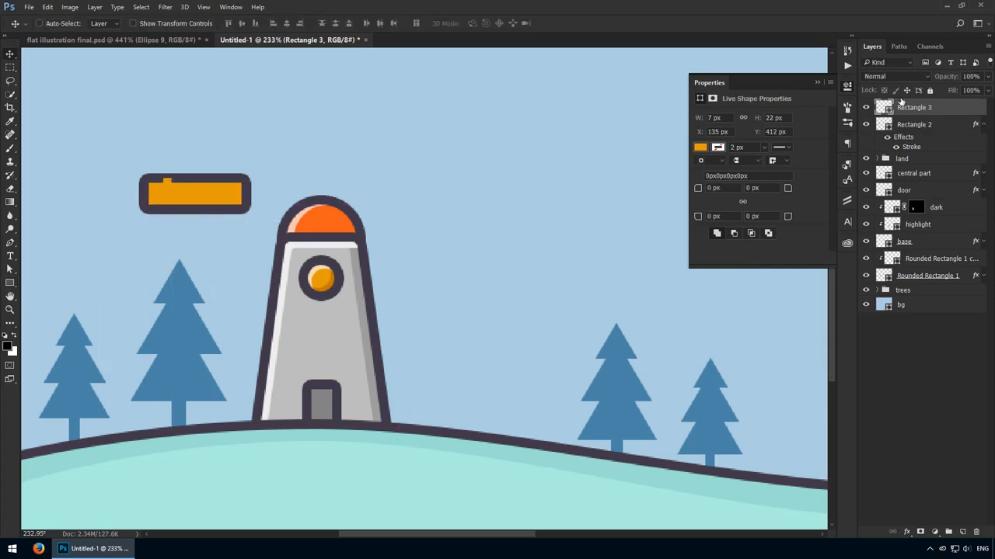
# - Fill the narrow rectangle with the outline colour #42394a and position it as a stripe 7 px in from the orange bar's left edge
pyautogui.doubleClick(884, 107)
pyautogui.click(243, 204)
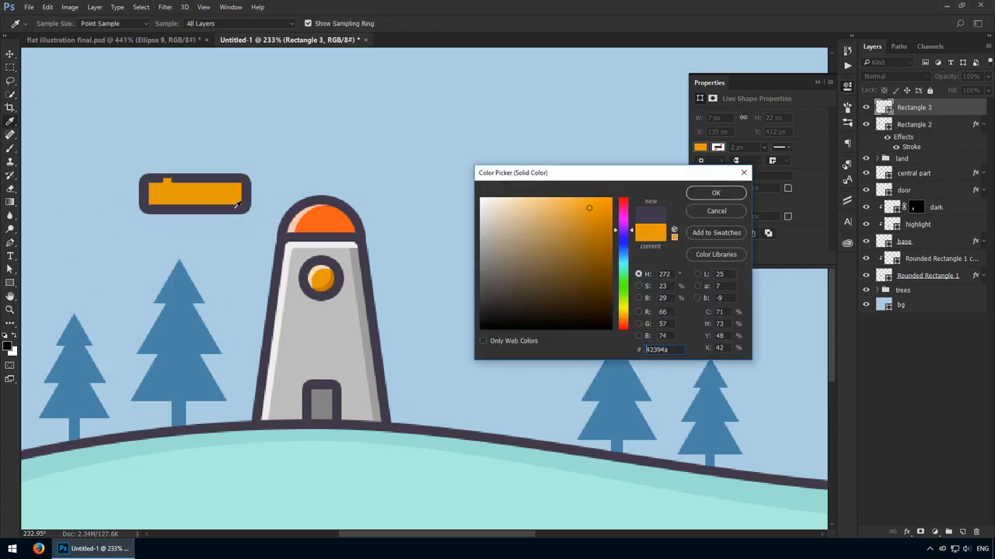
pyautogui.click(718, 194)
pyautogui.press('z')
pyautogui.moveTo(156, 181); pyautogui.dragTo(181, 258)
pyautogui.press('v')
pyautogui.press('ctrl')
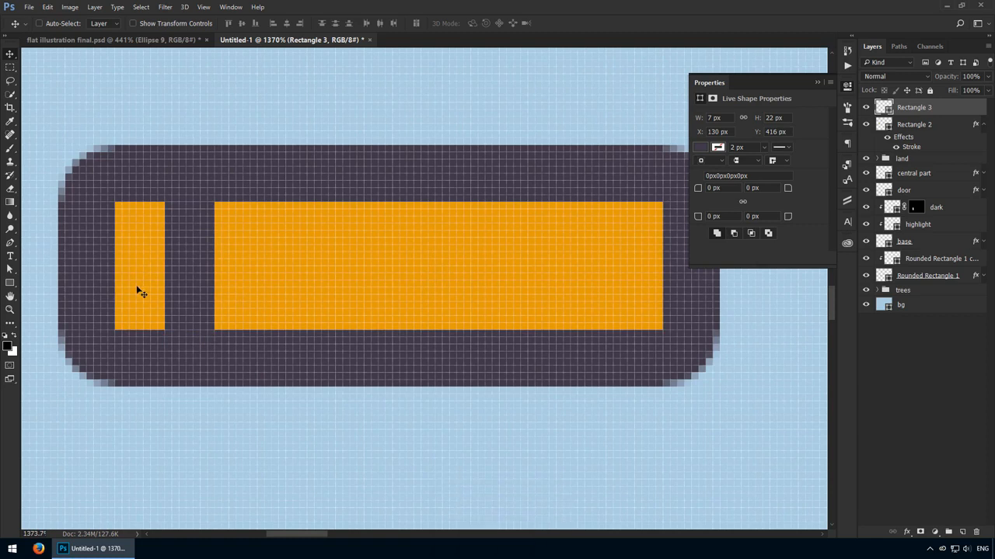
# - Duplicate the dark stripe four times across the orange bar, spacing the stripes 7 px apart
pyautogui.press('ctrl')
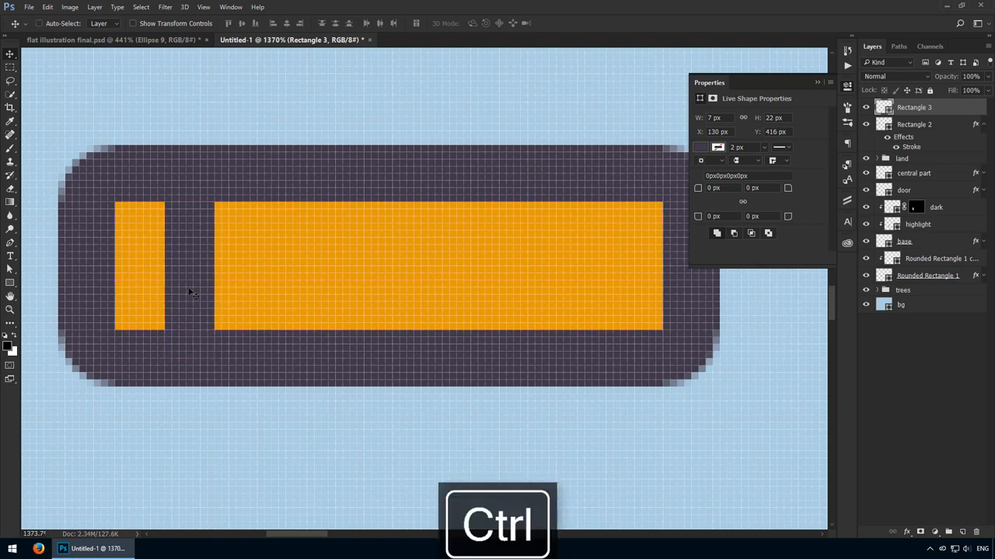
pyautogui.moveTo(190, 290); pyautogui.dragTo(637, 300)
pyautogui.press('Right')
pyautogui.press('Right')
pyautogui.press('ctrl')
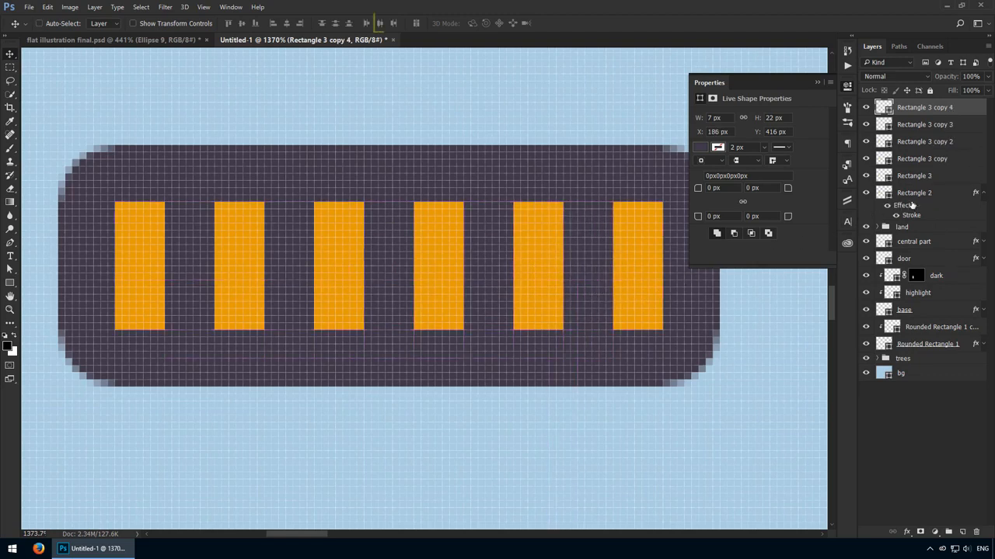
# - Group the five stripes together with the orange bar and name the group "blade"
pyautogui.click(983, 194)
pyautogui.keyDown('shift'); pyautogui.click(957, 177); pyautogui.keyUp('shift')
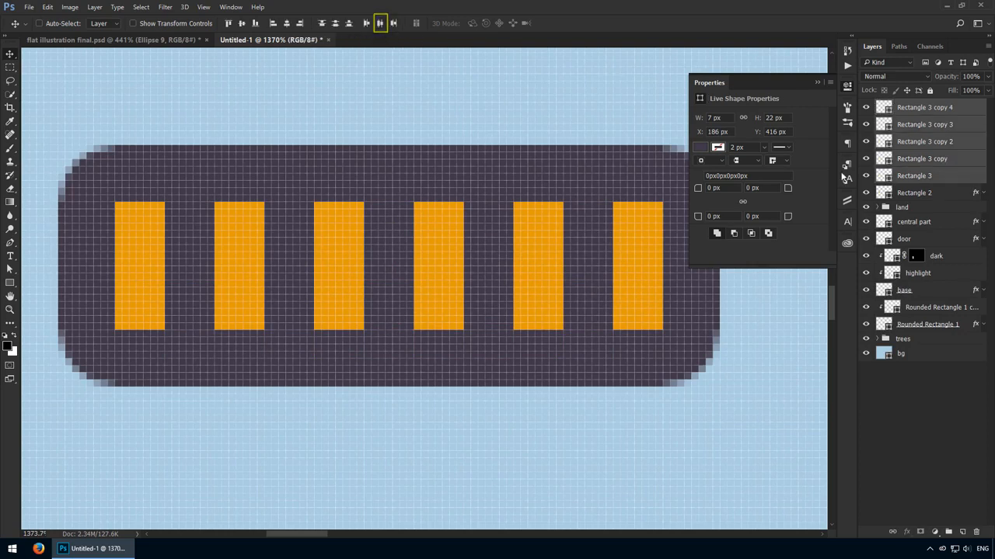
pyautogui.keyDown('shift'); pyautogui.click(923, 192); pyautogui.keyUp('shift')
pyautogui.hotkey('ctrl', 'g')
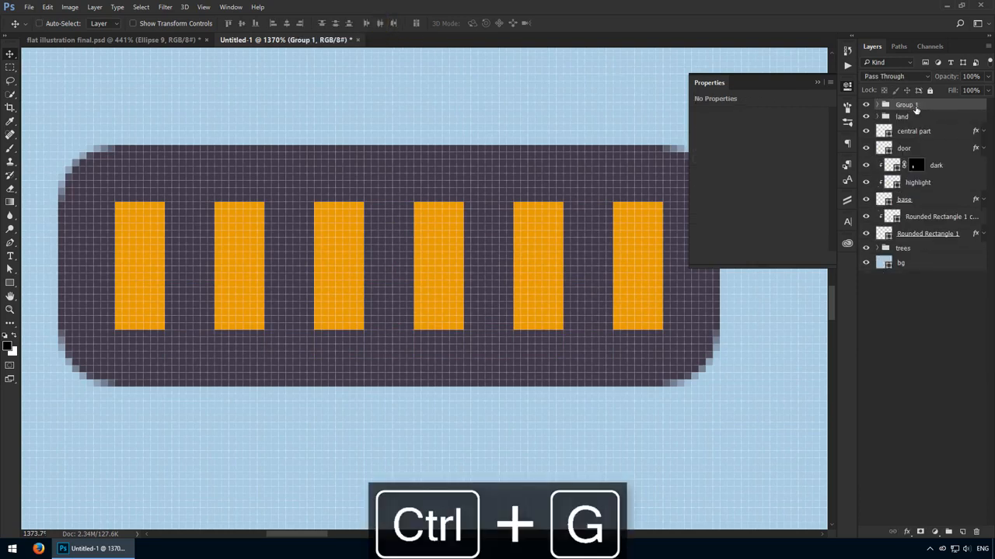
pyautogui.doubleClick(917, 105)
pyautogui.write('blade')
pyautogui.press('Return')
# - Create a 20 × 5 px rectangle inside the blade group for the connecting rod
pyautogui.click(878, 104)
pyautogui.click(932, 205)
pyautogui.hscroll(5, 383, 195)
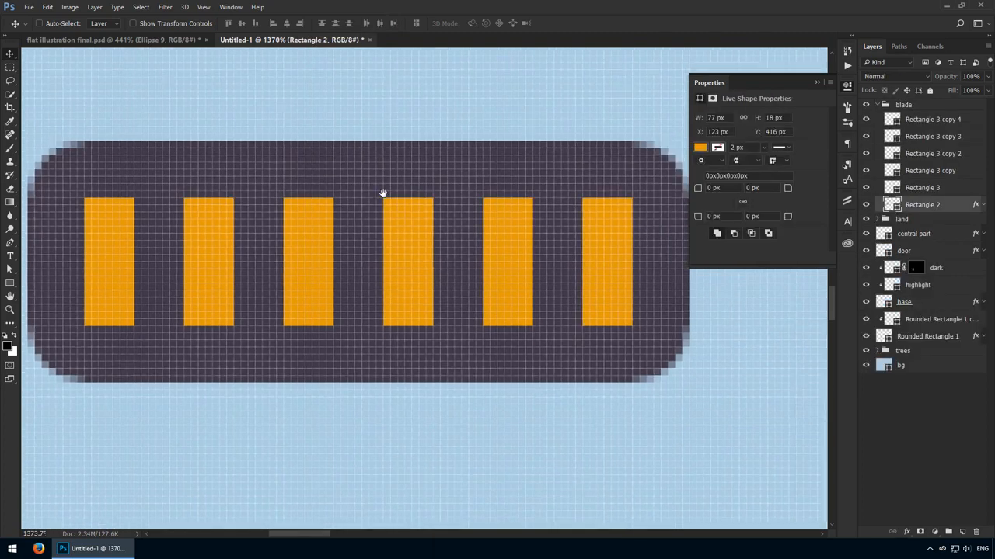
pyautogui.hotkey('ctrl', '1')
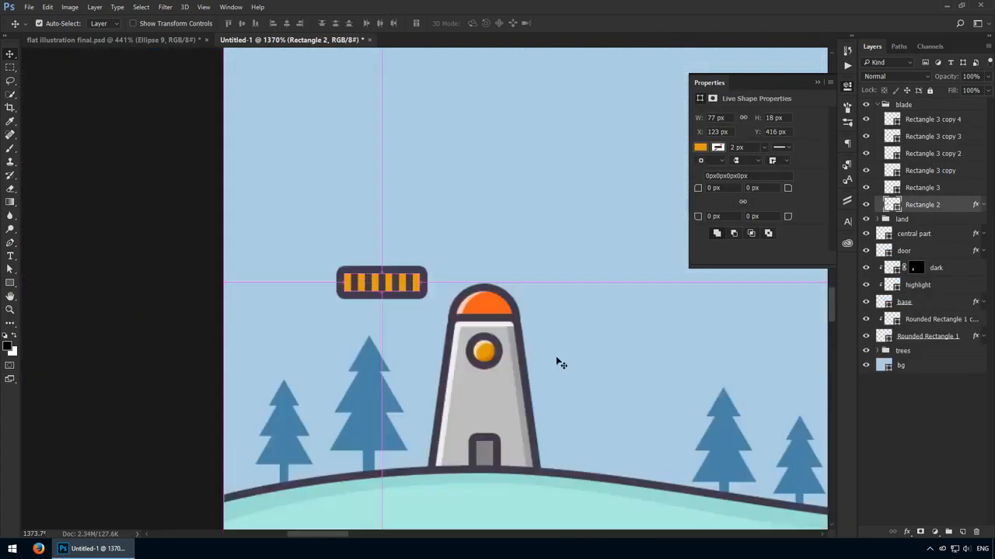
pyautogui.press('z')
pyautogui.moveTo(257, 328); pyautogui.dragTo(320, 348)
pyautogui.press('u')
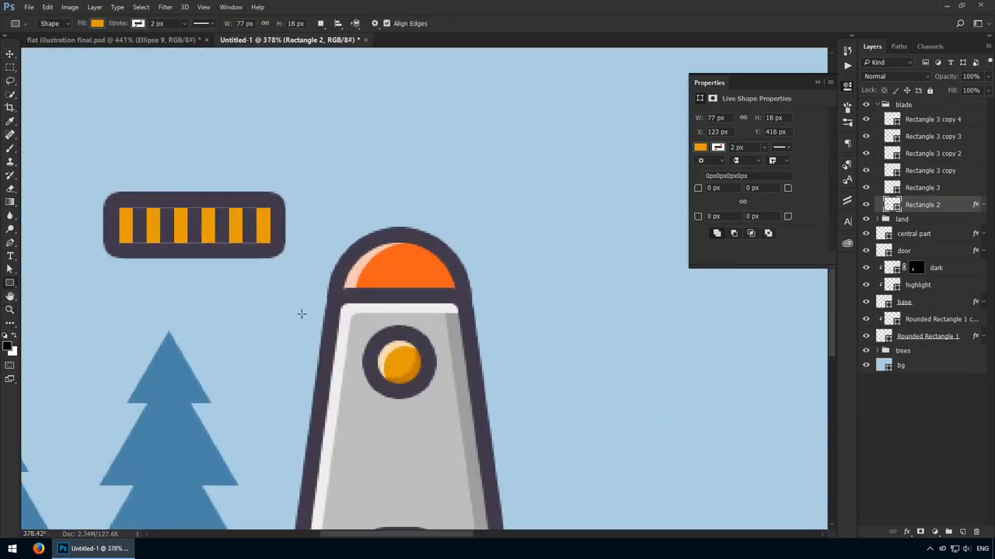
pyautogui.click(290, 309)
pyautogui.write('20')
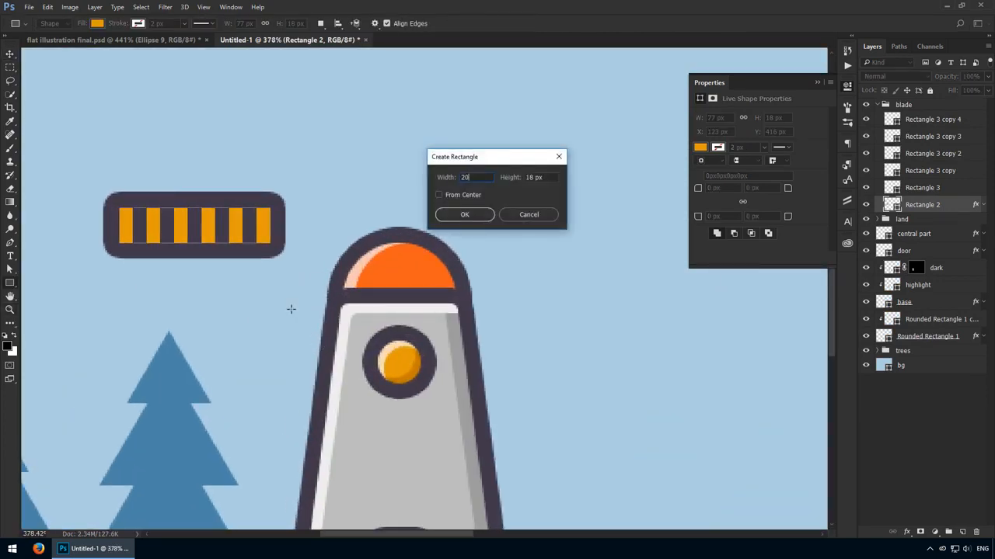
pyautogui.press('Tab')
pyautogui.write('5')
pyautogui.press('Return')
# - Place the thin rod at the bar's right end, layered beneath the bar and centred vertically on it
pyautogui.press('v')
pyautogui.moveTo(343, 336); pyautogui.dragTo(335, 251)
pyautogui.moveTo(924, 205); pyautogui.dragTo(925, 225)
pyautogui.keyDown('ctrl'); pyautogui.click(891, 204); pyautogui.keyUp('ctrl')
pyautogui.click(241, 23)
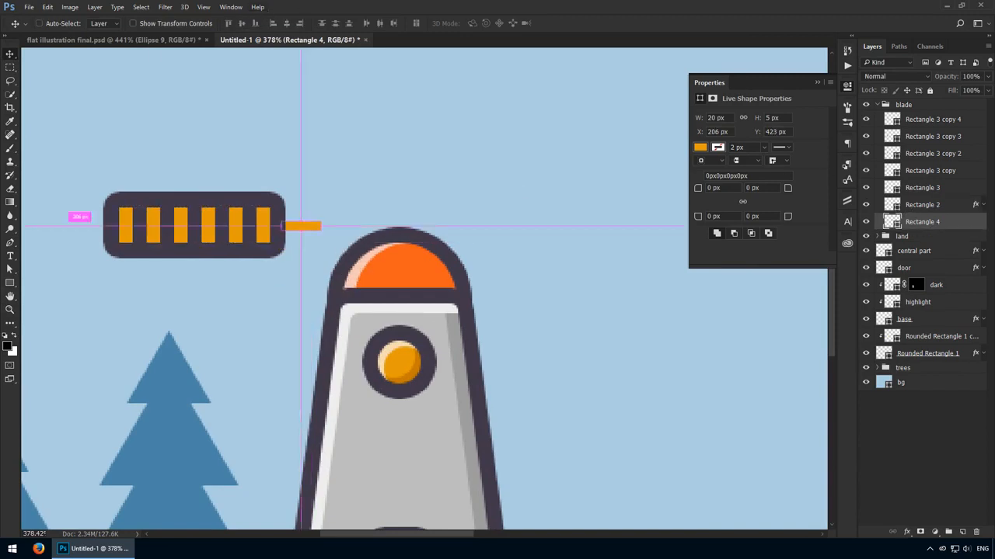
pyautogui.hotkey('ctrl', 'd')
# - Fill the rod with the dark outline colour sampled from the tower
pyautogui.doubleClick(892, 222)
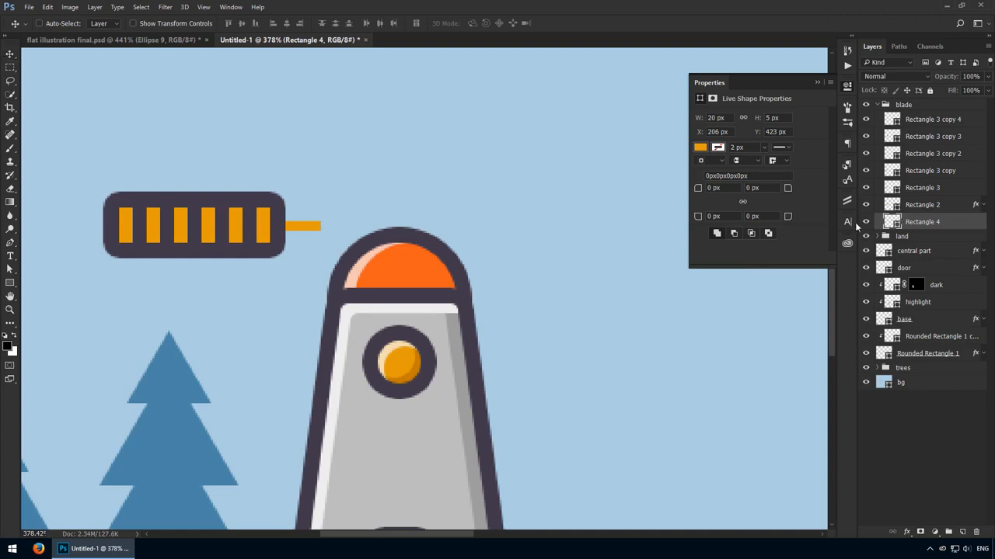
pyautogui.click(381, 294)
pyautogui.press('Return')
# - Move the blade group so its rod meets the round hub's left side, and align it vertically with the hub's centre
pyautogui.click(922, 117)
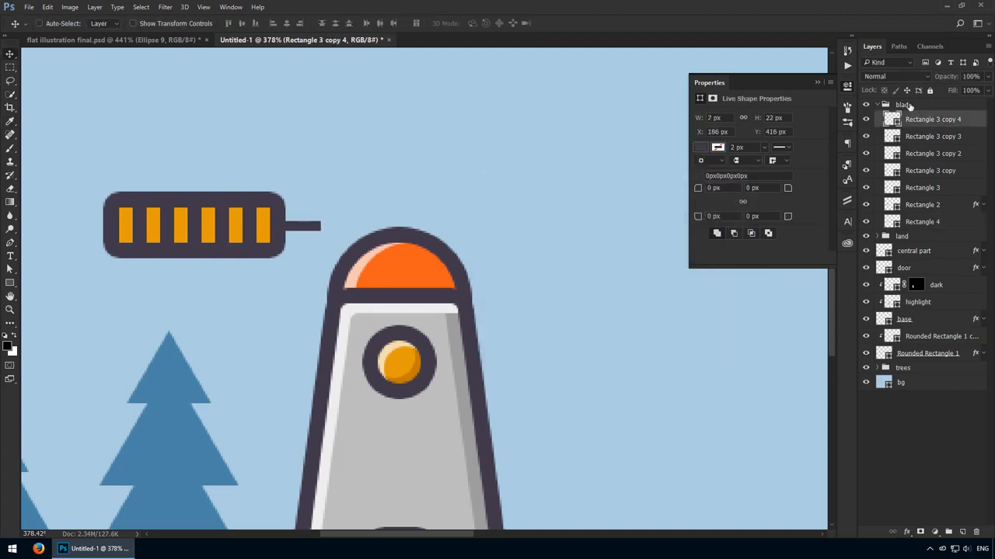
pyautogui.click(903, 105)
pyautogui.click(877, 104)
pyautogui.moveTo(339, 197); pyautogui.dragTo(391, 332)
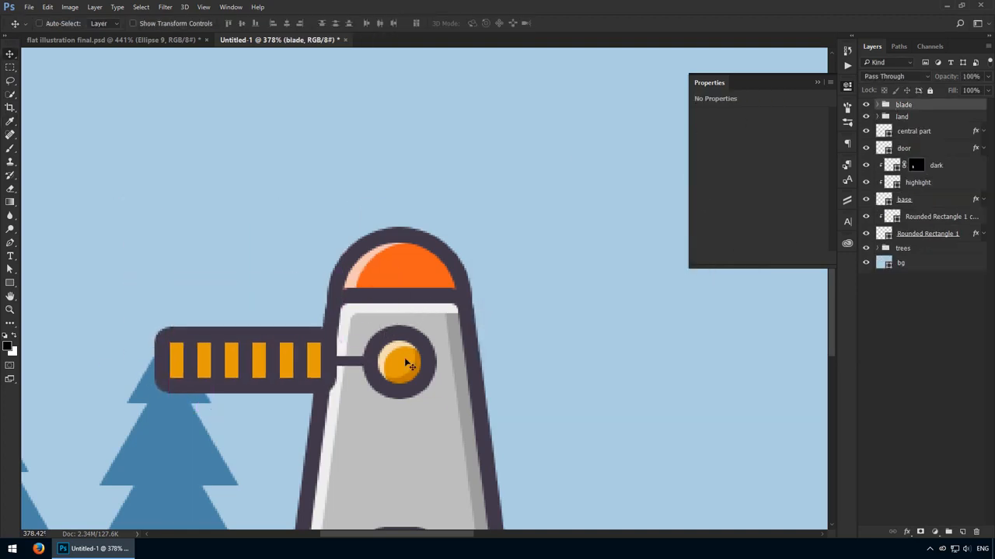
pyautogui.moveTo(391, 366); pyautogui.dragTo(414, 376)
pyautogui.keyDown('ctrl'); pyautogui.click(880, 132); pyautogui.keyUp('ctrl')
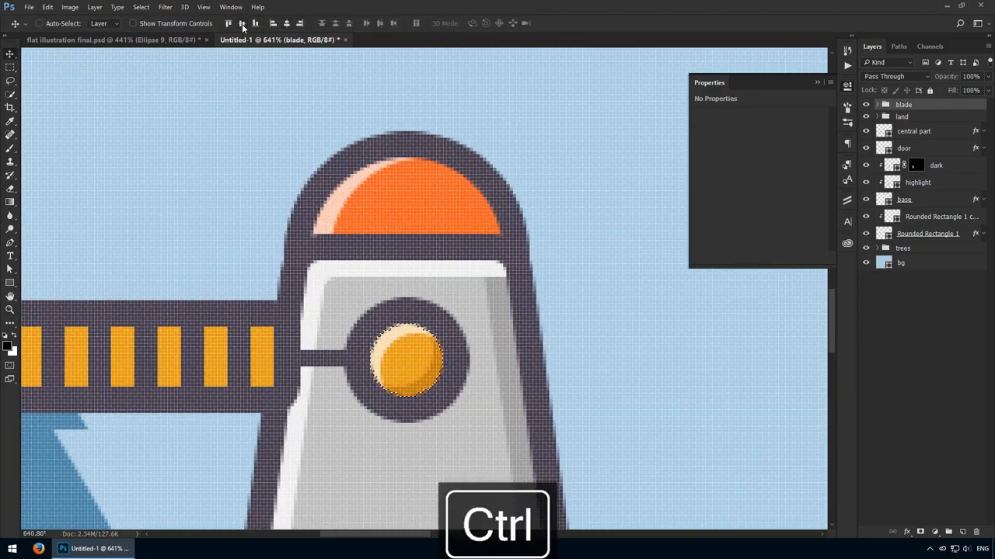
pyautogui.hotkey('ctrl', '1')
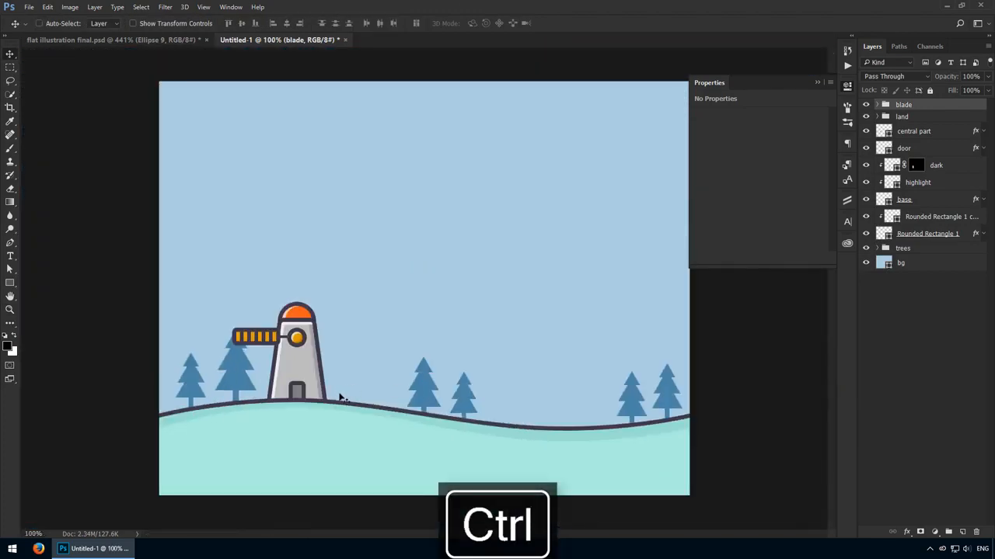
# - Duplicate the blade group, flip the copy horizontally and attach it to the hub's right side
pyautogui.moveTo(278, 354); pyautogui.dragTo(339, 363)
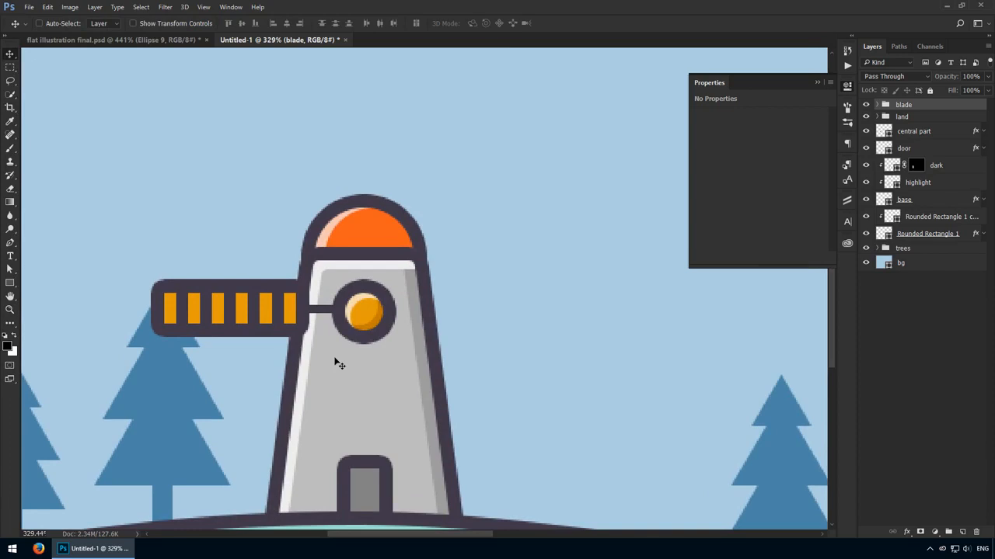
pyautogui.press('alt')
pyautogui.moveTo(304, 335); pyautogui.dragTo(476, 335)
pyautogui.hotkey('ctrl', 't')
pyautogui.rightClick(460, 325)
pyautogui.click(498, 478)
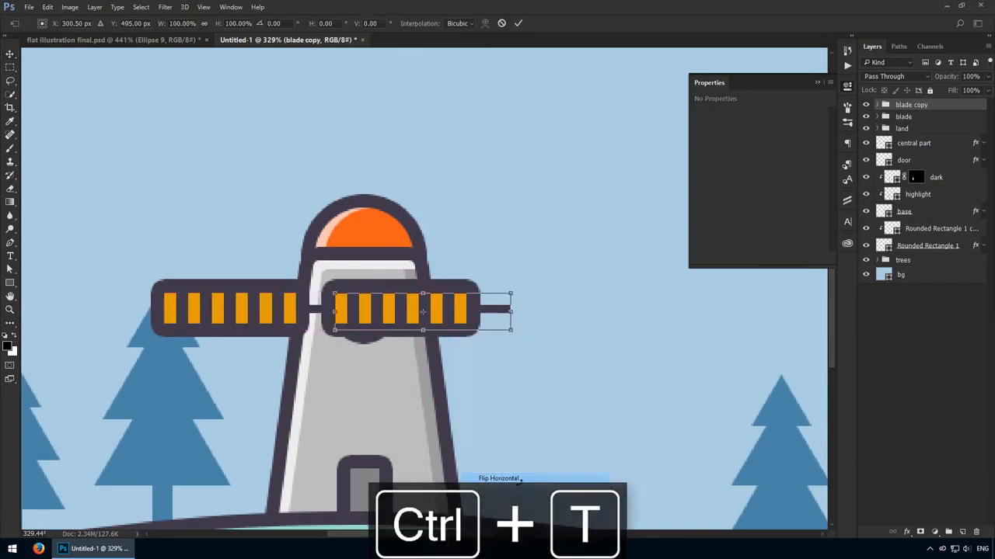
pyautogui.press('Return')
pyautogui.moveTo(400, 317); pyautogui.dragTo(479, 313)
# - Duplicate both horizontal blades and rotate the copies 90° so they stand above and below the hub
pyautogui.keyDown('shift'); pyautogui.click(922, 117); pyautogui.keyUp('shift')
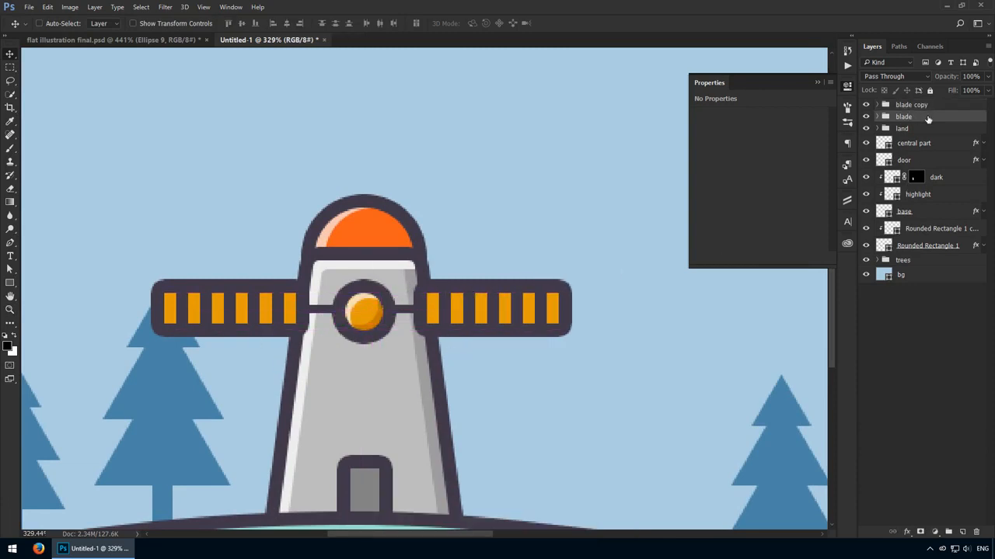
pyautogui.hotkey('ctrl', 'j')
pyautogui.hotkey('ctrl', 't')
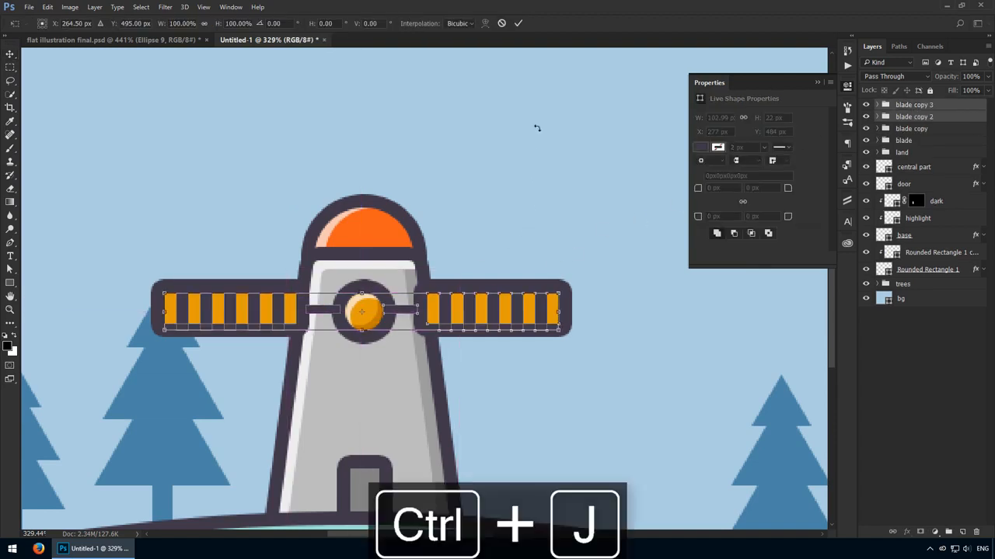
pyautogui.moveTo(535, 127); pyautogui.dragTo(494, 380)
pyautogui.press('Return')
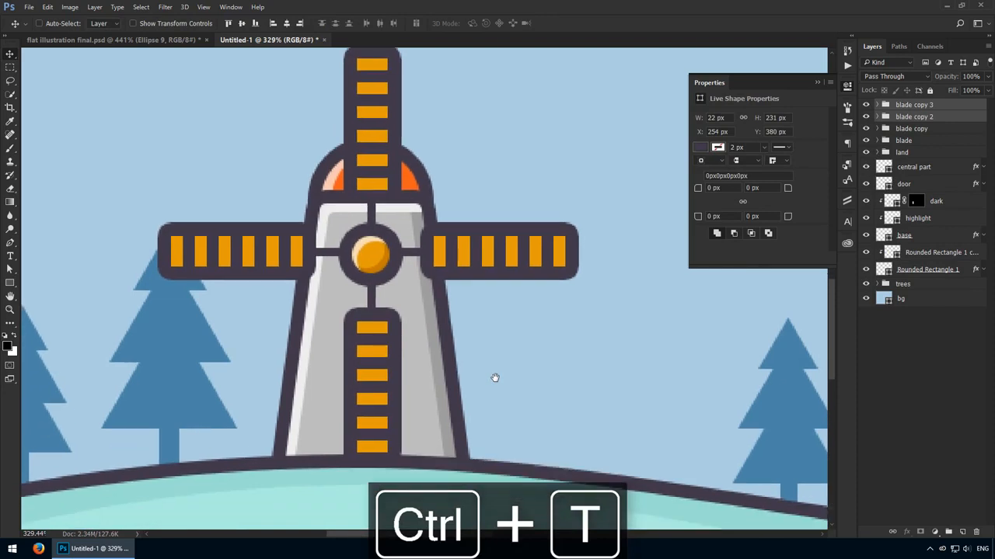
# - Rotate all four blade groups together by 45° around the hub
pyautogui.scroll(1, 513, 285)
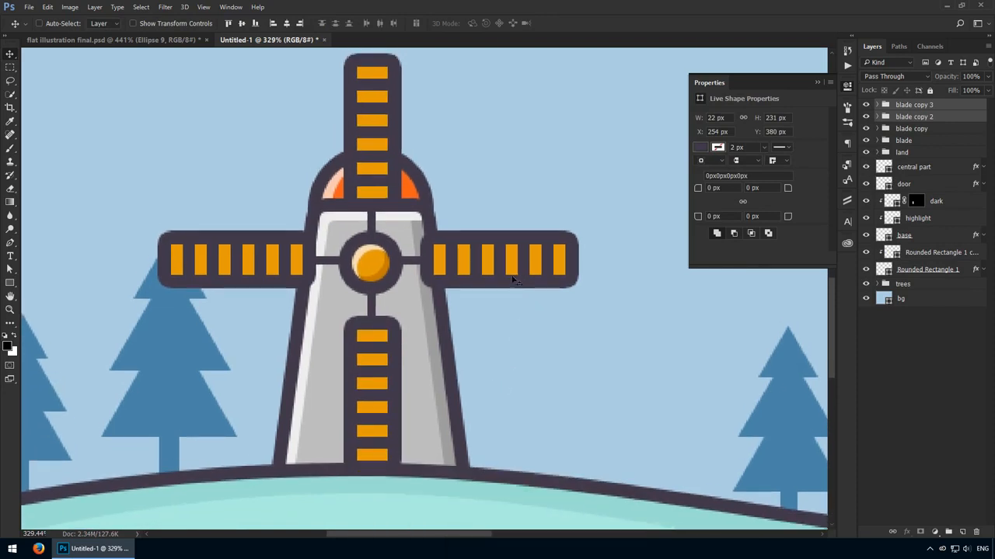
pyautogui.keyDown('shift'); pyautogui.click(915, 145); pyautogui.keyUp('shift')
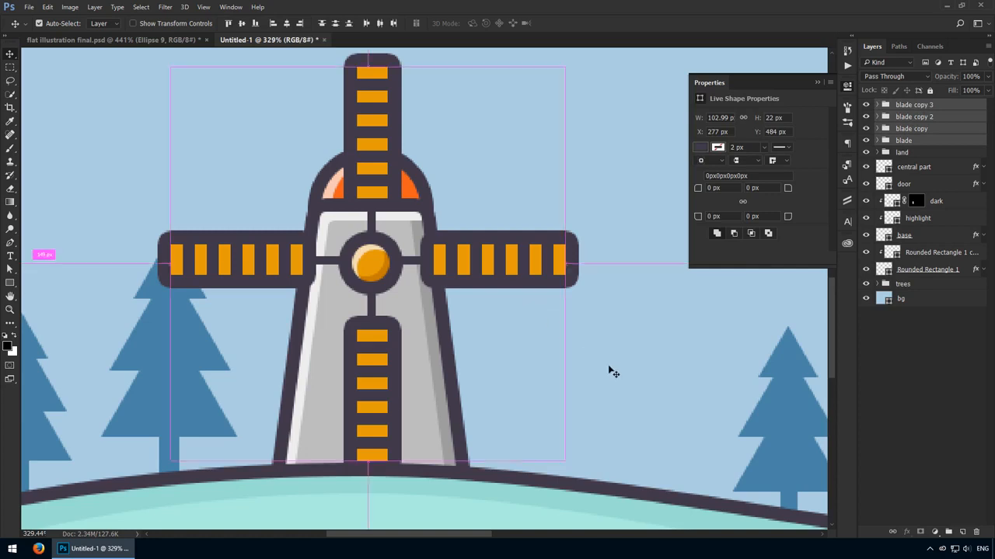
pyautogui.hotkey('ctrl', 't')
pyautogui.moveTo(621, 333); pyautogui.dragTo(486, 455)
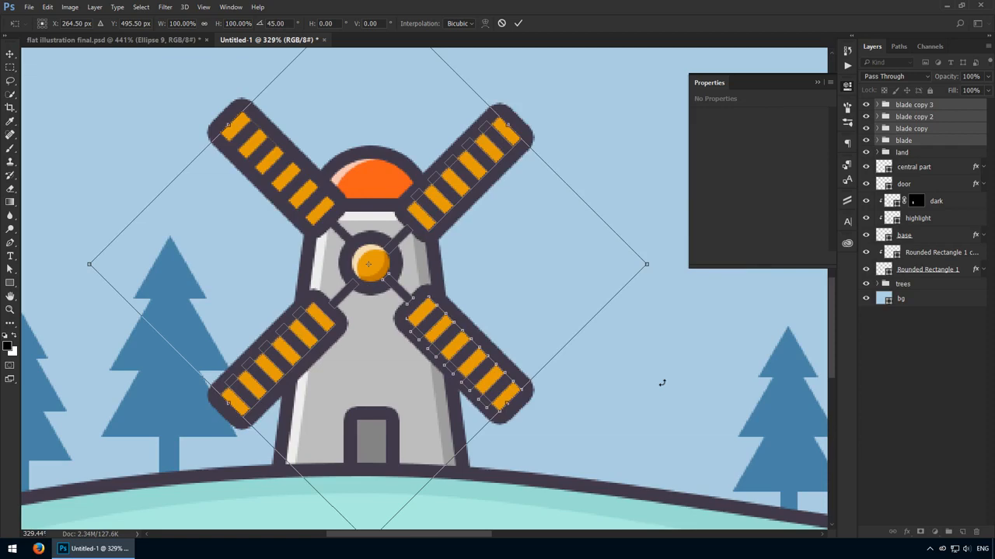
pyautogui.press('Return')
pyautogui.hotkey('ctrl', '1')
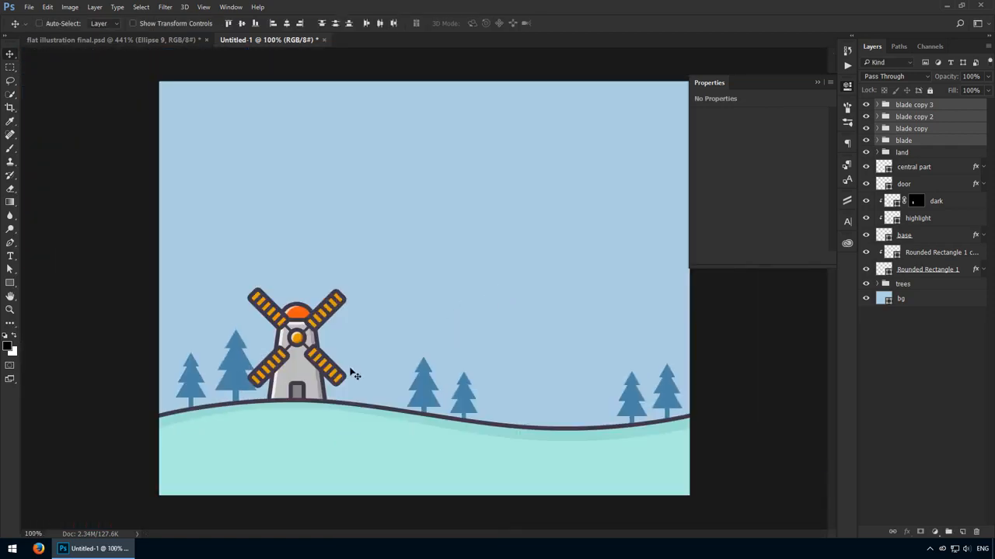
# - Draw a circle about 246 px in diameter around the windmill's hub, on a shape layer above the blade copy 3 group
pyautogui.moveTo(265, 361); pyautogui.dragTo(337, 379)
pyautogui.moveTo(527, 248); pyautogui.dragTo(577, 248)
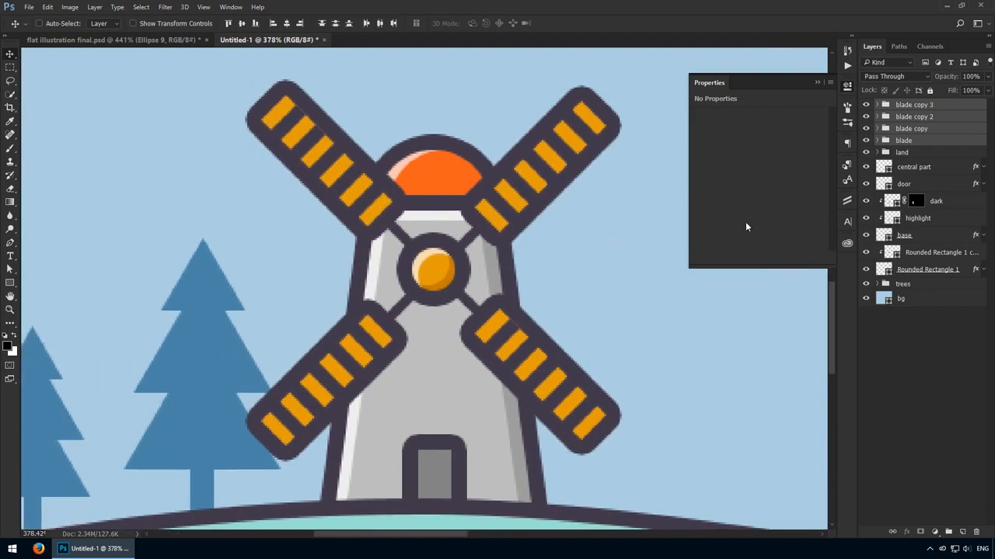
pyautogui.click(923, 107)
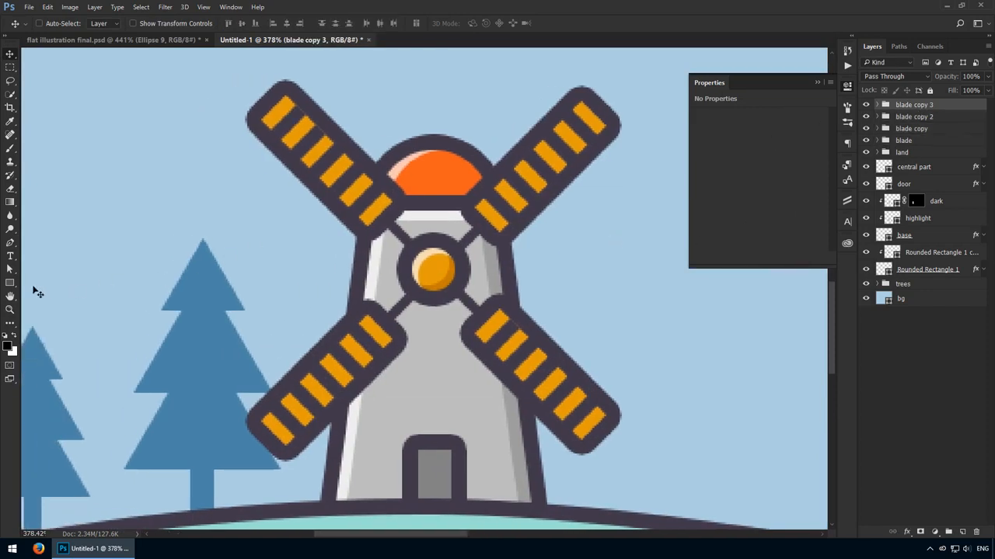
pyautogui.moveTo(10, 283); pyautogui.dragTo(62, 307)
pyautogui.click(63, 304)
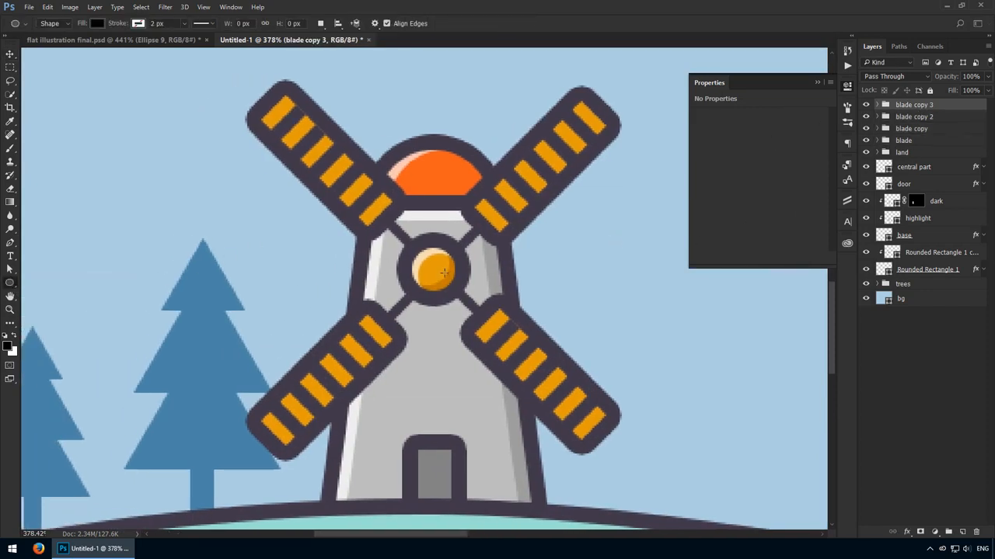
pyautogui.moveTo(434, 270); pyautogui.dragTo(65, 64)
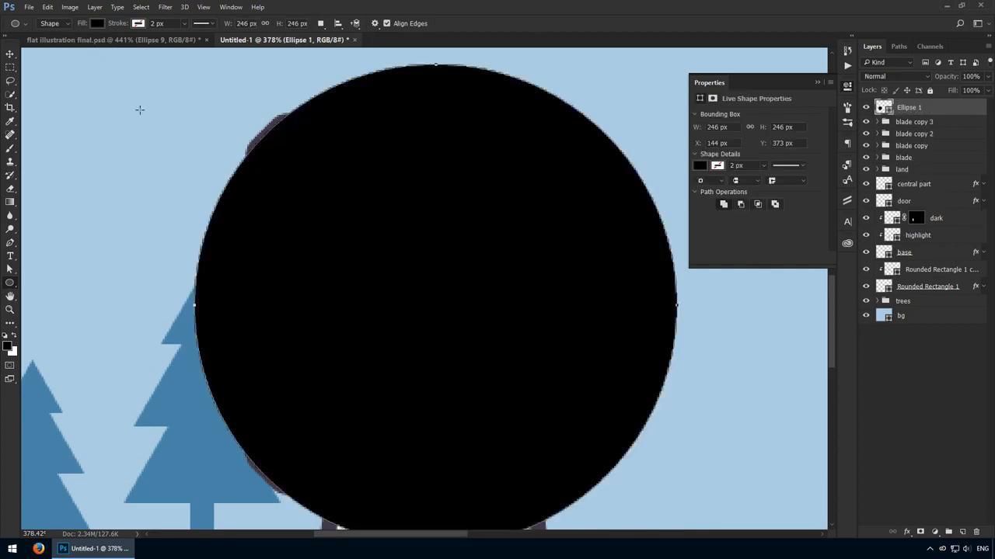
# - Set the circle's width to 250 px and its fill opacity to 0%
pyautogui.press('v')
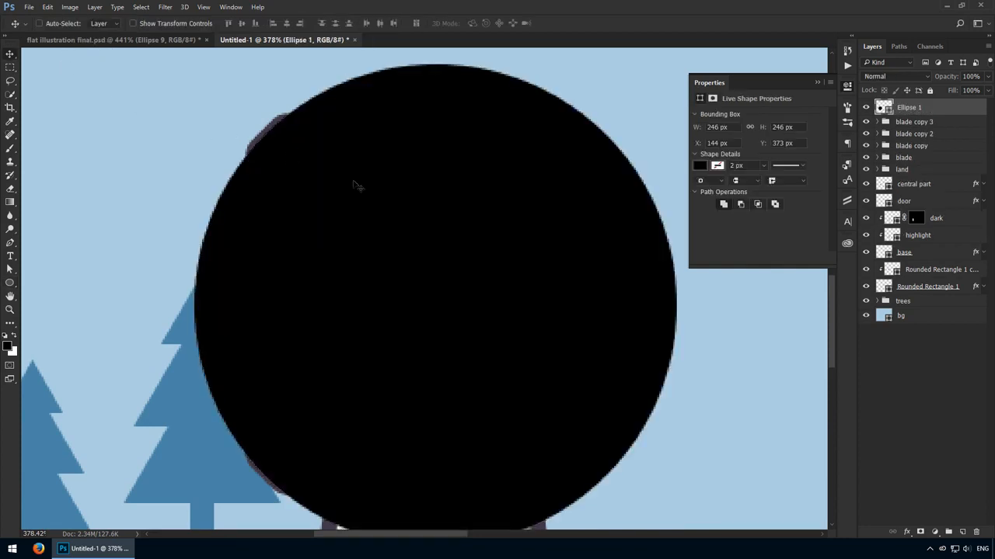
pyautogui.click(730, 126)
pyautogui.press('Return')
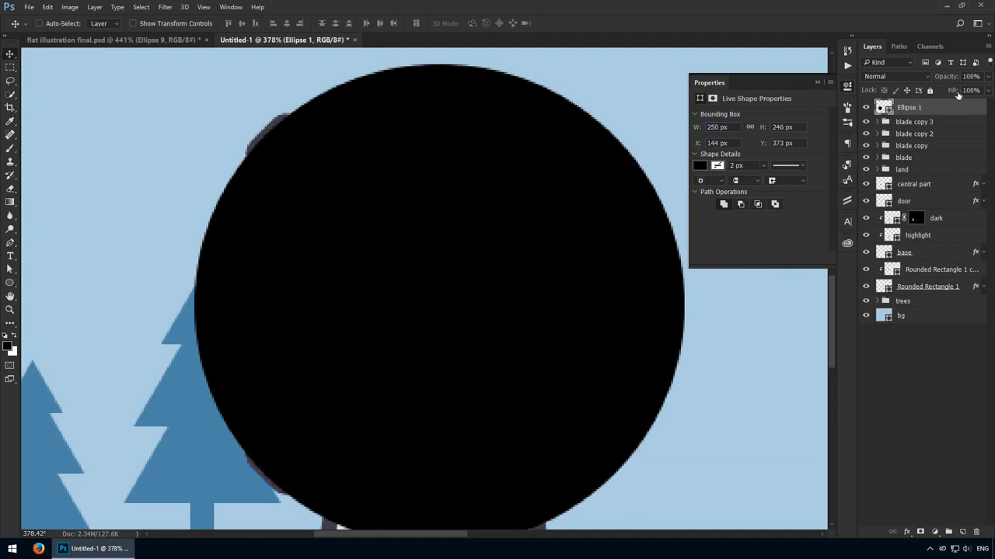
pyautogui.moveTo(958, 93); pyautogui.dragTo(815, 334)
# - Add a white 8 px stroke positioned inside the circle as a layer style
pyautogui.click(908, 532)
pyautogui.click(893, 434)
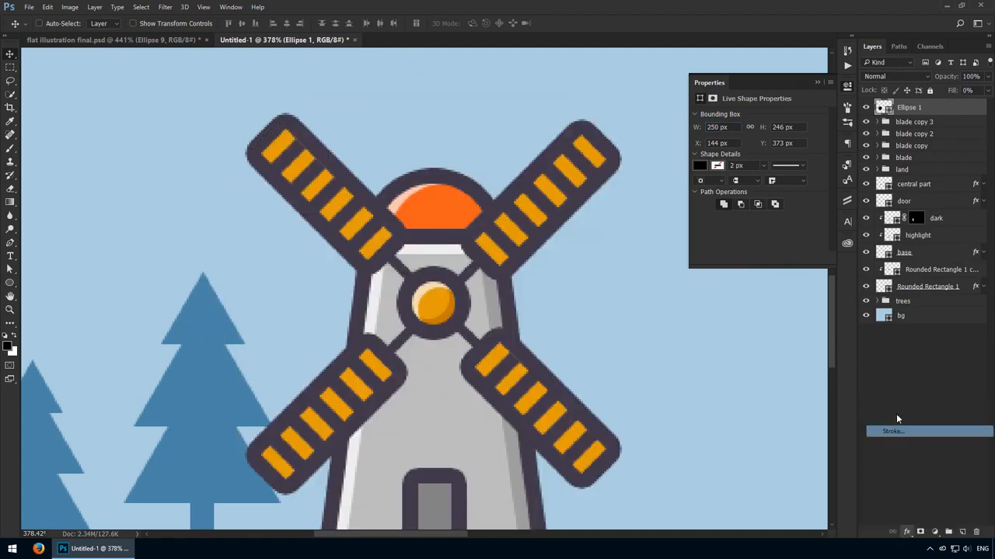
pyautogui.click(689, 228)
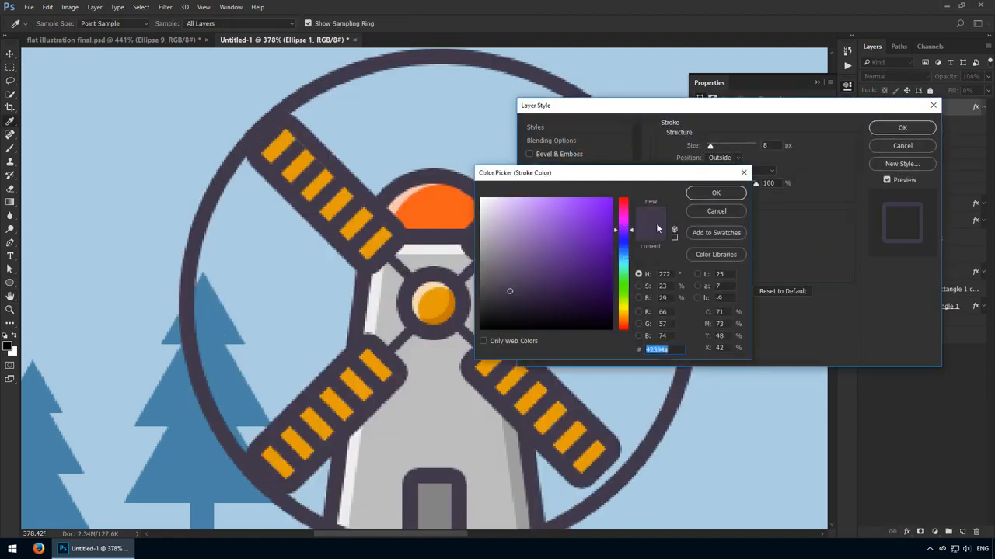
pyautogui.moveTo(544, 227); pyautogui.dragTo(294, 39)
pyautogui.click(716, 191)
pyautogui.click(722, 157)
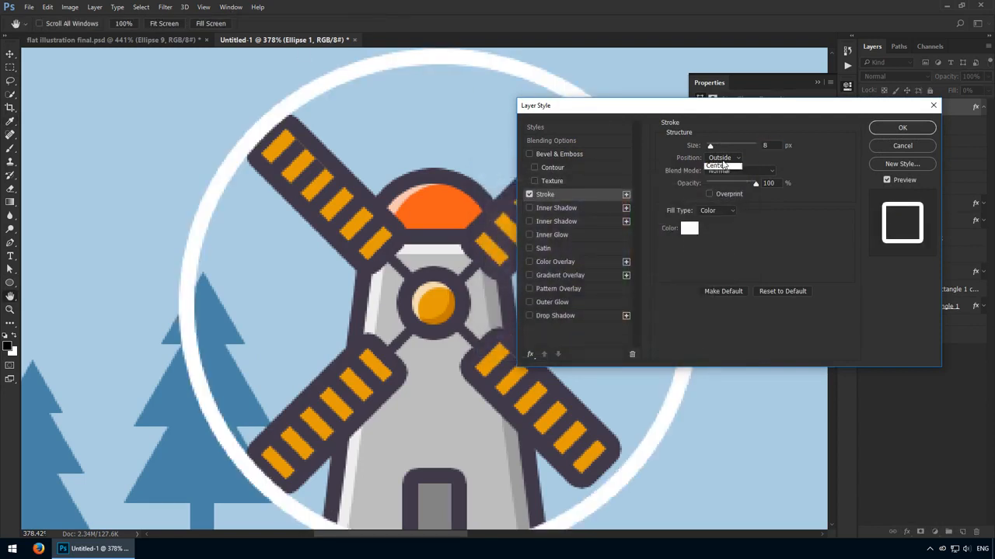
pyautogui.click(718, 173)
pyautogui.click(902, 129)
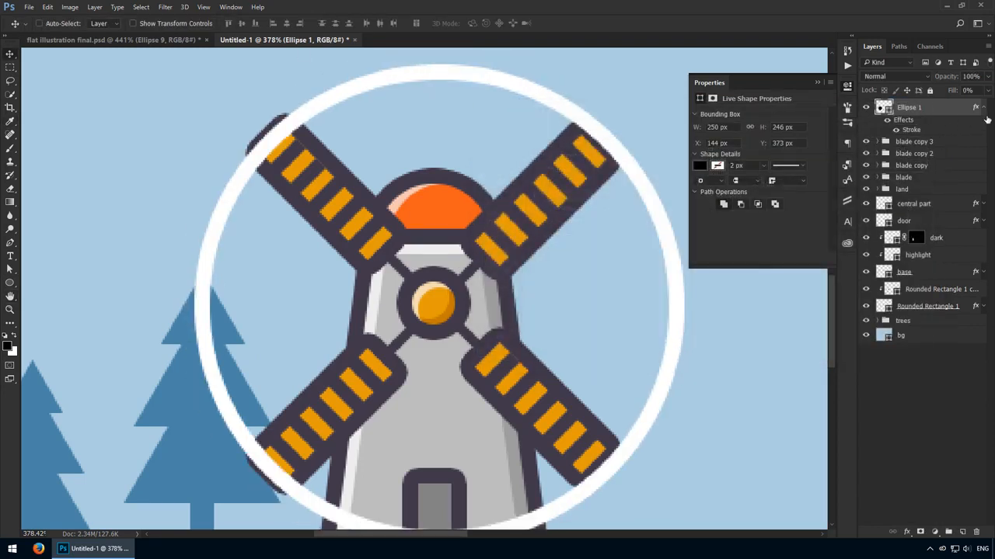
# - Place the circle layer directly above the trees group, behind the windmill, and nudge it left to X 140 px
pyautogui.click(982, 114)
pyautogui.moveTo(944, 107)
pyautogui.mouseDown()
pyautogui.moveTo(907, 275)
pyautogui.moveTo(891, 290)
pyautogui.mouseUp()
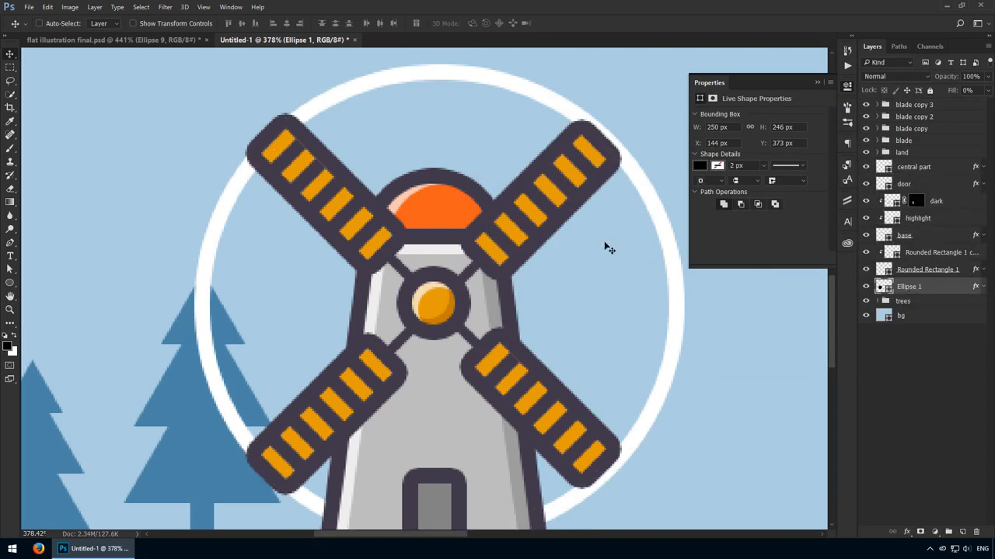
pyautogui.press('Left')
pyautogui.press('Left')
pyautogui.press('Left')
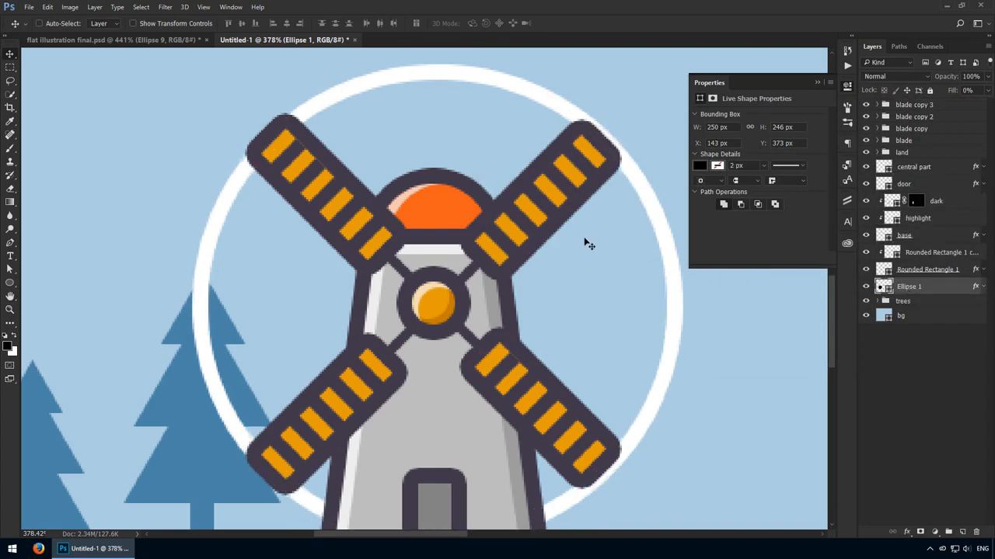
pyautogui.press('Left')
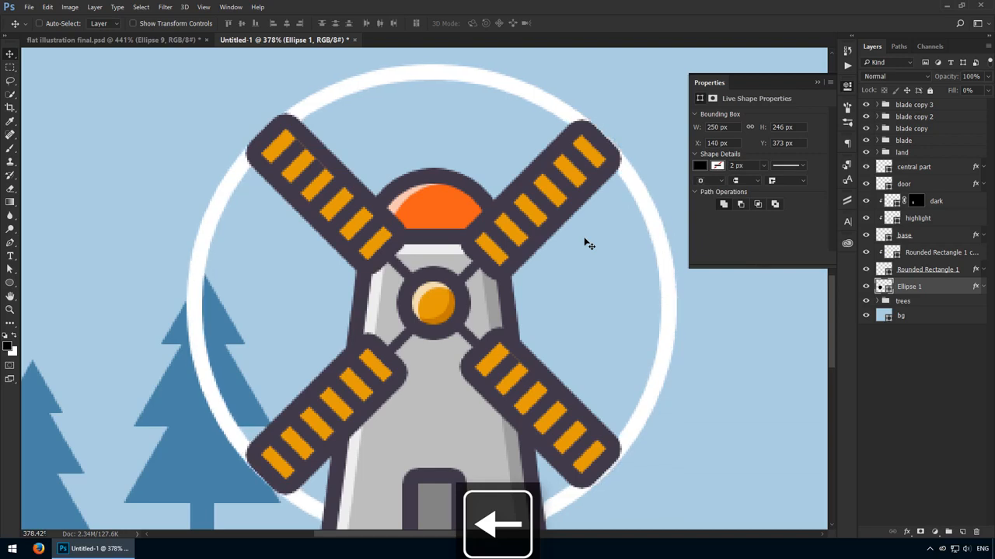
# - Rasterize the Ellipse 1 layer's style and add a layer mask to the ring
pyautogui.rightClick(932, 289)
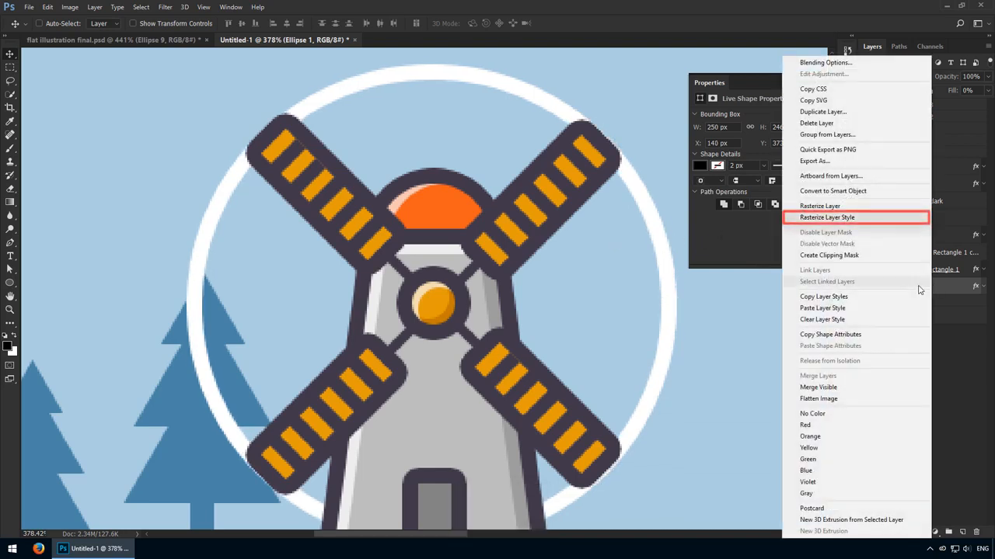
pyautogui.click(853, 217)
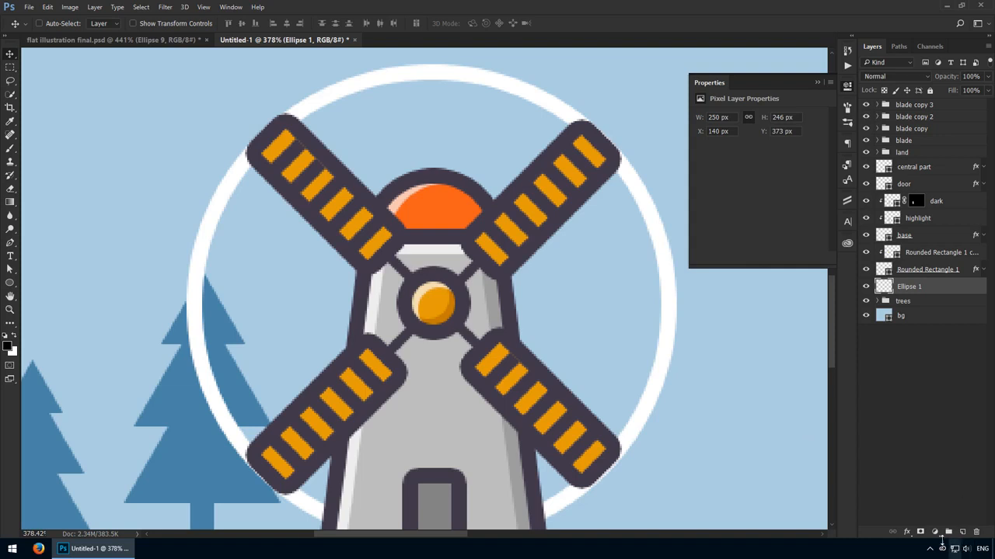
pyautogui.click(920, 532)
# - Mask out the ring around all four blade tips by painting black with a hard 35 px brush
pyautogui.press('b')
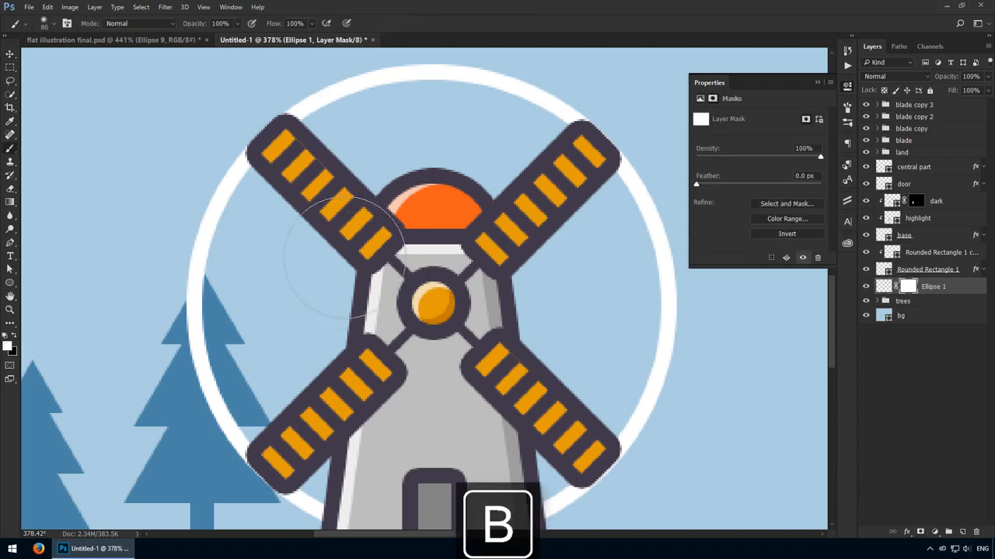
pyautogui.rightClick(317, 242)
pyautogui.moveTo(377, 271); pyautogui.dragTo(478, 277)
pyautogui.click(509, 6)
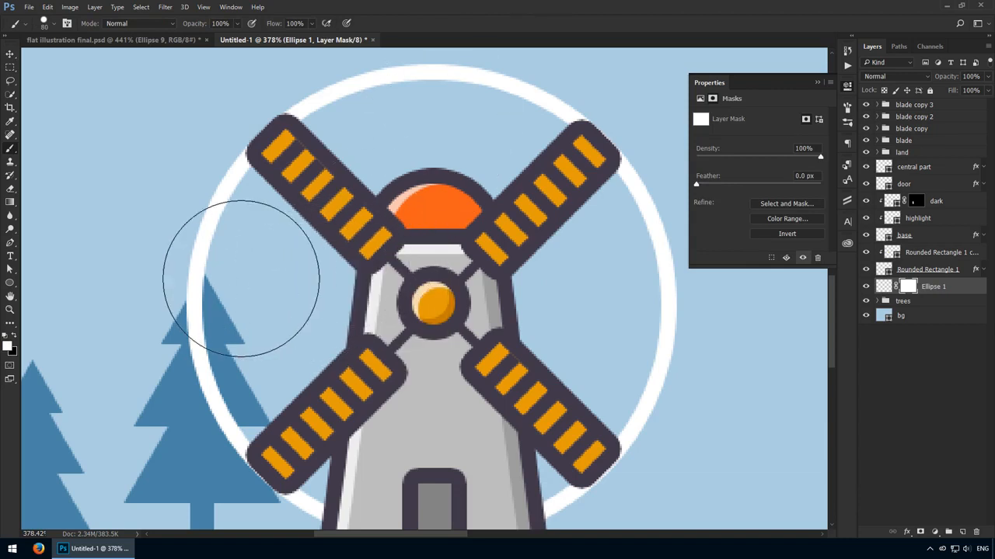
pyautogui.press('[')
pyautogui.press('[')
pyautogui.press('[')
pyautogui.press('[')
pyautogui.press('[')
pyautogui.press('[')
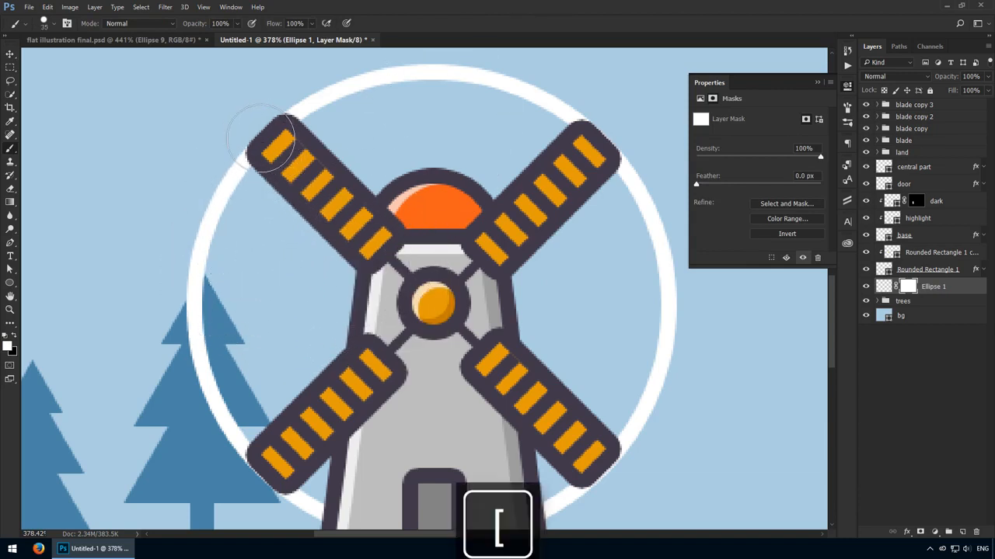
pyautogui.press('x')
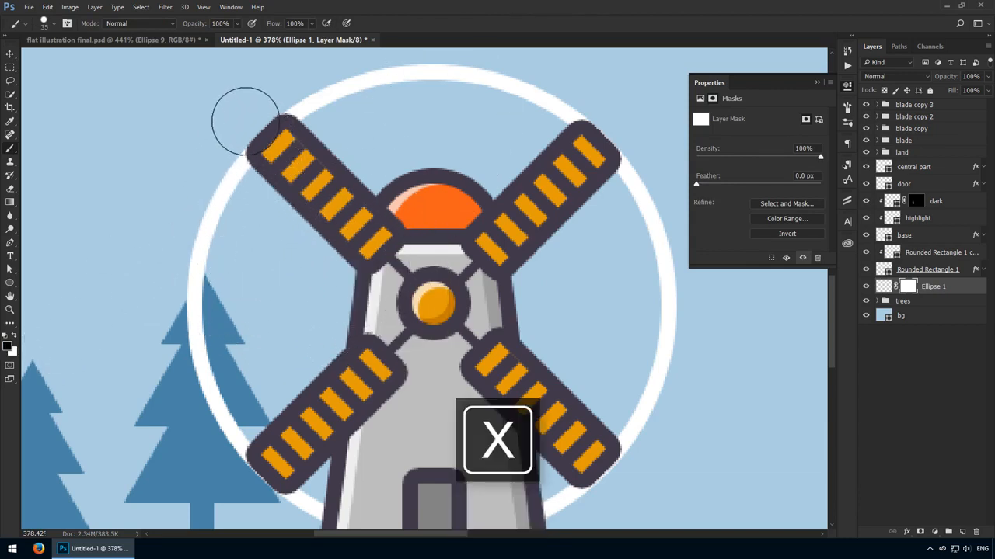
pyautogui.moveTo(251, 119)
pyautogui.mouseDown()
pyautogui.moveTo(280, 149)
pyautogui.moveTo(290, 137)
pyautogui.moveTo(242, 109)
pyautogui.moveTo(283, 162)
pyautogui.mouseUp()
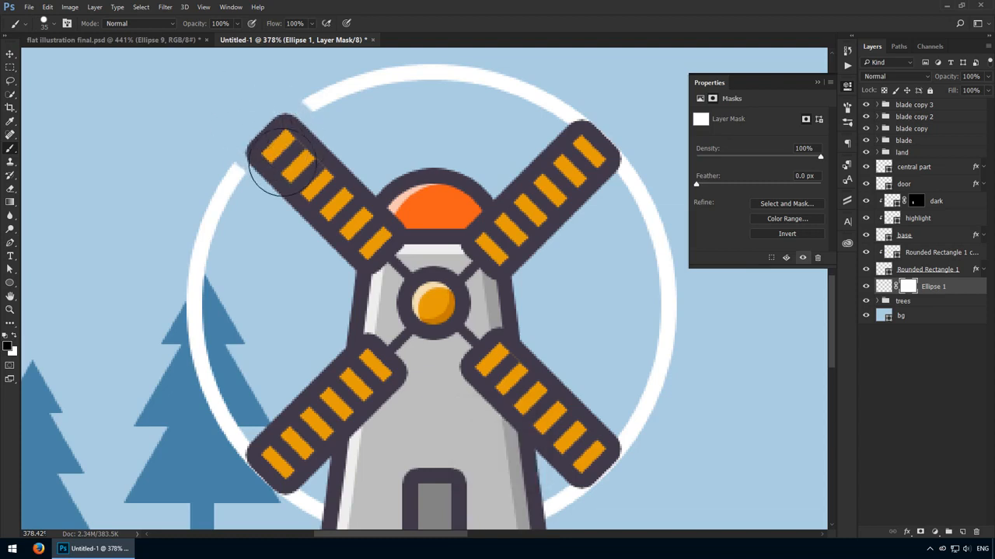
pyautogui.moveTo(280, 455)
pyautogui.mouseDown()
pyautogui.moveTo(245, 483)
pyautogui.moveTo(308, 443)
pyautogui.moveTo(251, 489)
pyautogui.mouseUp()
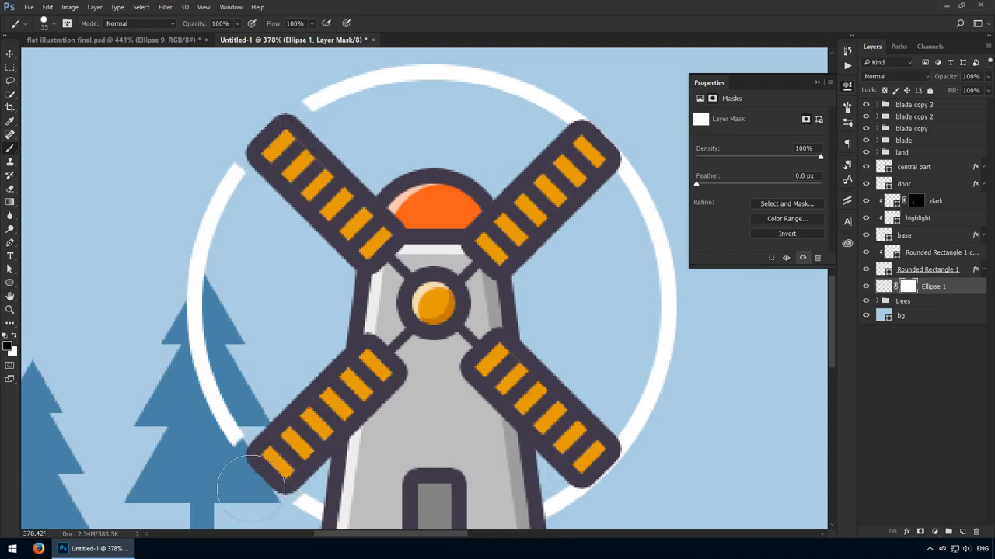
pyautogui.moveTo(505, 428)
pyautogui.mouseDown()
pyautogui.moveTo(563, 407)
pyautogui.moveTo(583, 459)
pyautogui.moveTo(571, 436)
pyautogui.moveTo(622, 441)
pyautogui.mouseUp()
pyautogui.moveTo(629, 127)
pyautogui.mouseDown()
pyautogui.moveTo(549, 178)
pyautogui.moveTo(624, 108)
pyautogui.moveTo(584, 155)
pyautogui.moveTo(615, 136)
pyautogui.moveTo(570, 180)
pyautogui.moveTo(626, 135)
pyautogui.moveTo(565, 167)
pyautogui.moveTo(613, 108)
pyautogui.moveTo(548, 160)
pyautogui.mouseUp()
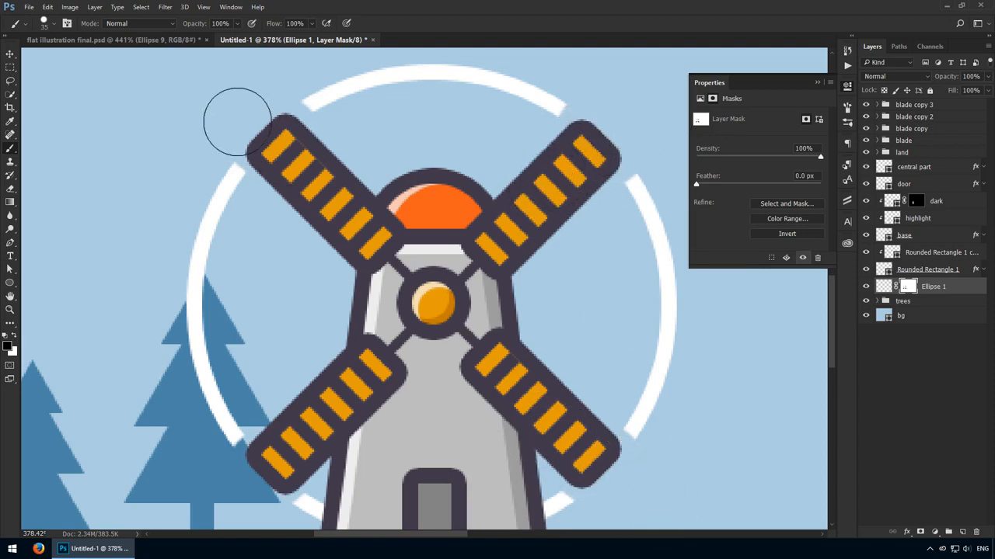
pyautogui.moveTo(237, 122); pyautogui.dragTo(254, 141)
# - Duplicate the masked ring and scale the copy about its centre to about 83%
pyautogui.moveTo(298, 385); pyautogui.dragTo(288, 358)
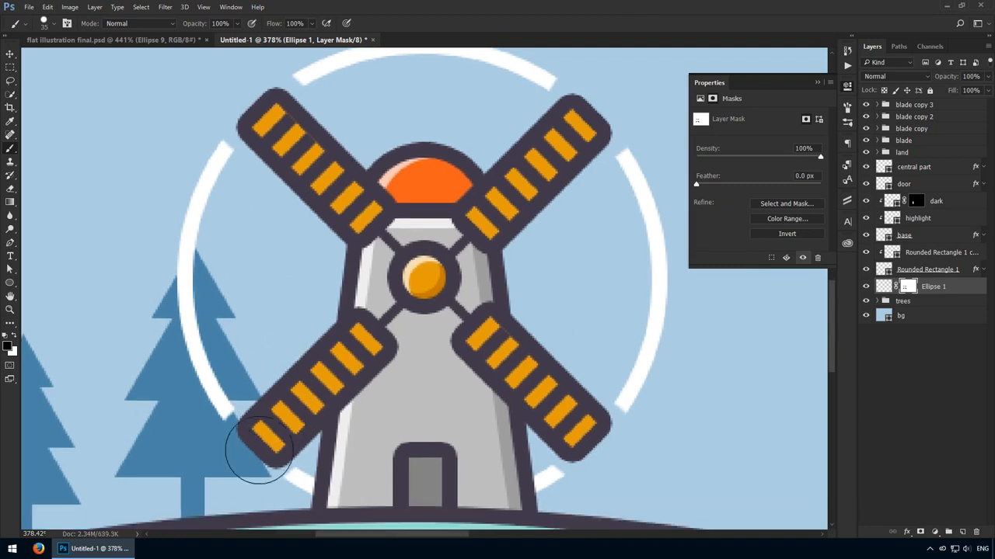
pyautogui.press('v')
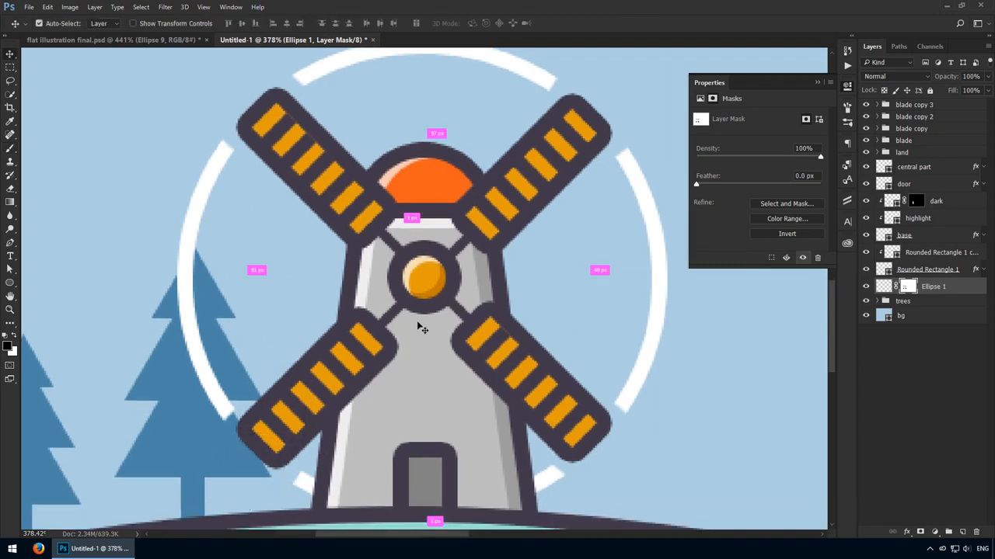
pyautogui.hotkey('ctrl', 'j')
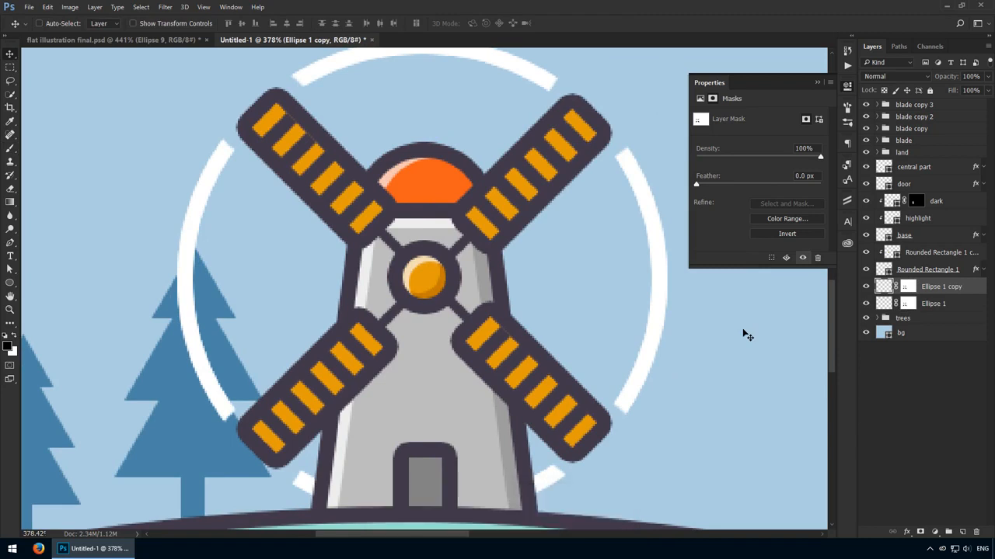
pyautogui.hotkey('ctrl', 't')
pyautogui.moveTo(667, 521); pyautogui.dragTo(625, 478)
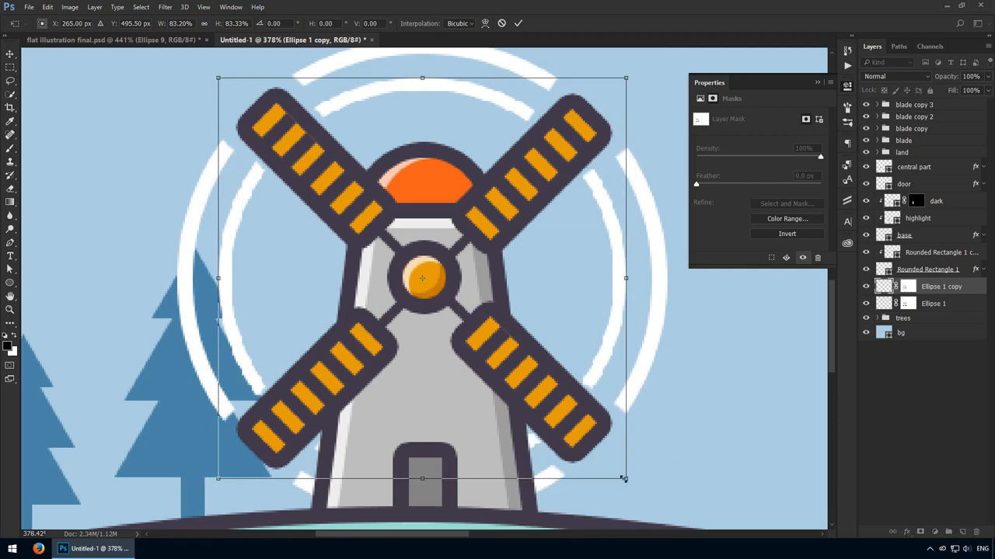
# - Rotate the smaller ring by 45° and set its layer opacity to 30%
pyautogui.moveTo(701, 340); pyautogui.dragTo(588, 492)
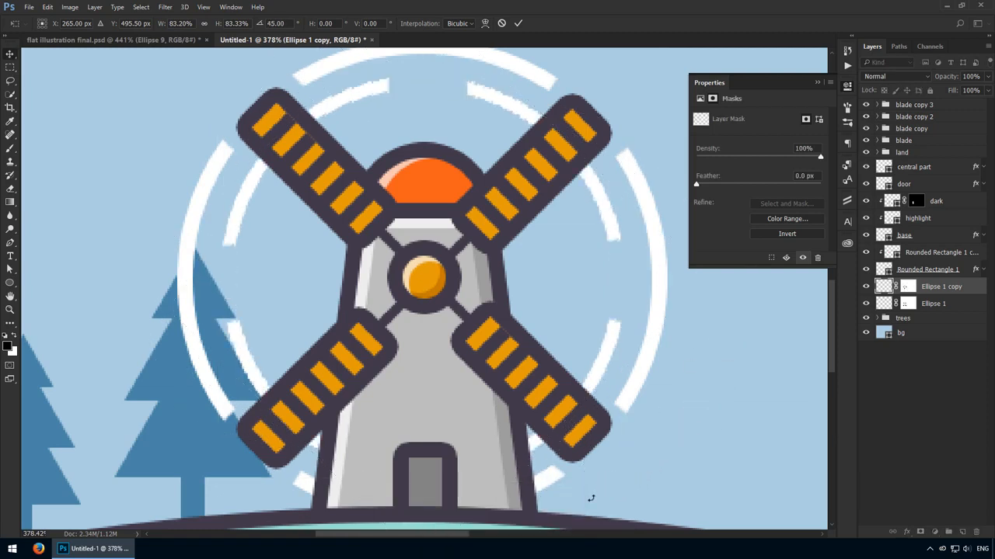
pyautogui.press('Return')
pyautogui.press('3')
pyautogui.hotkey('ctrl', '1')
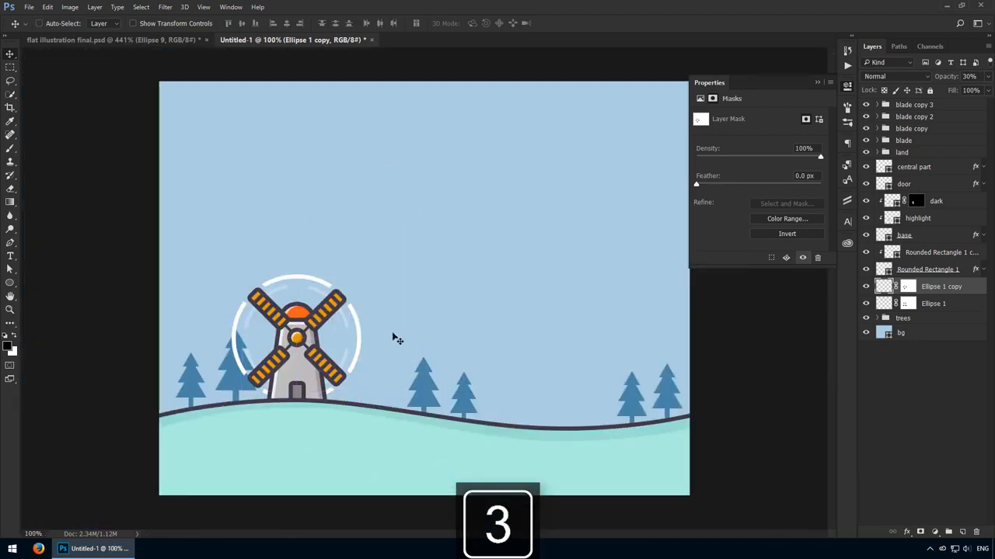
# - Shift the large tree beside the windmill to the left, and the small tree next to it left as well
pyautogui.moveTo(226, 344); pyautogui.dragTo(316, 344)
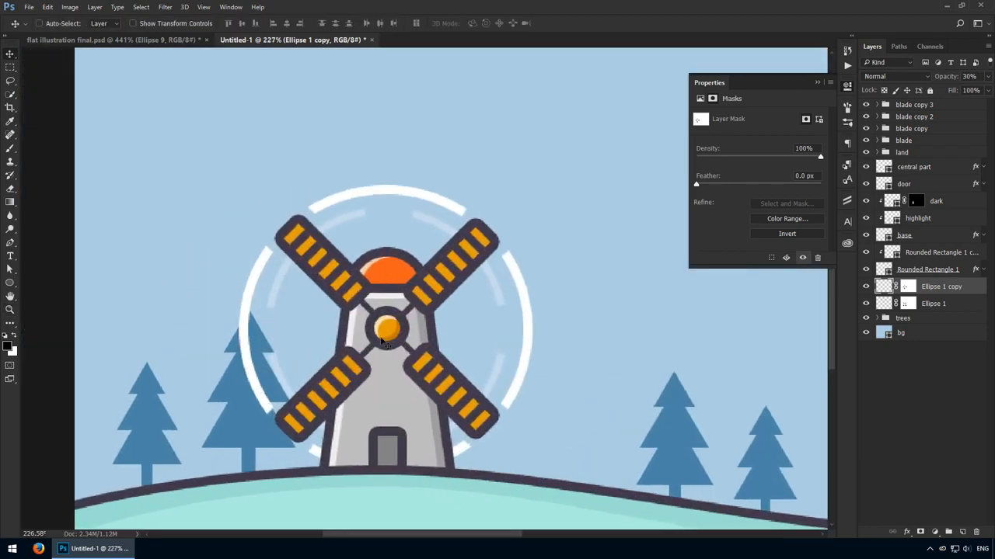
pyautogui.keyDown('ctrl'); pyautogui.click(262, 435); pyautogui.keyUp('ctrl')
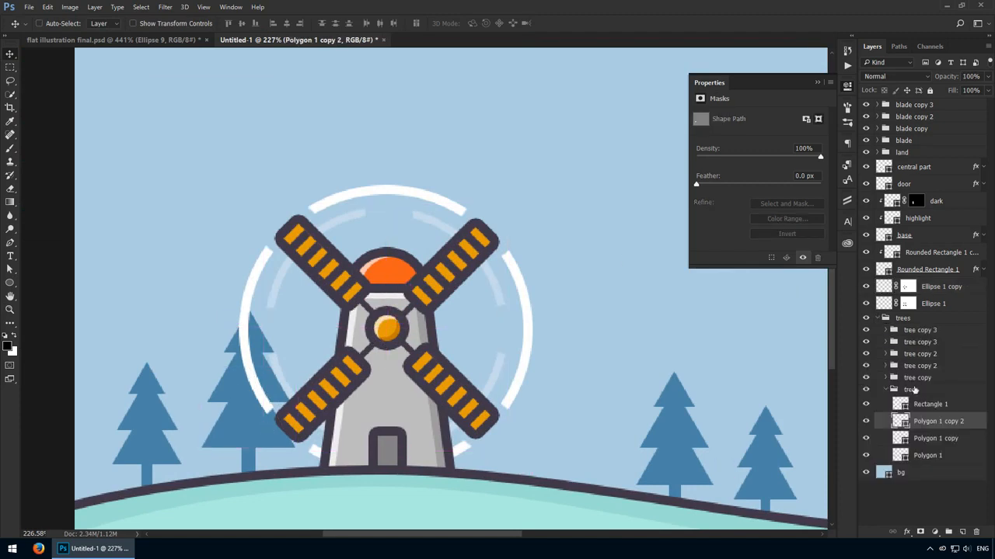
pyautogui.click(904, 392)
pyautogui.click(886, 390)
pyautogui.moveTo(326, 388); pyautogui.dragTo(284, 391)
pyautogui.click(915, 378)
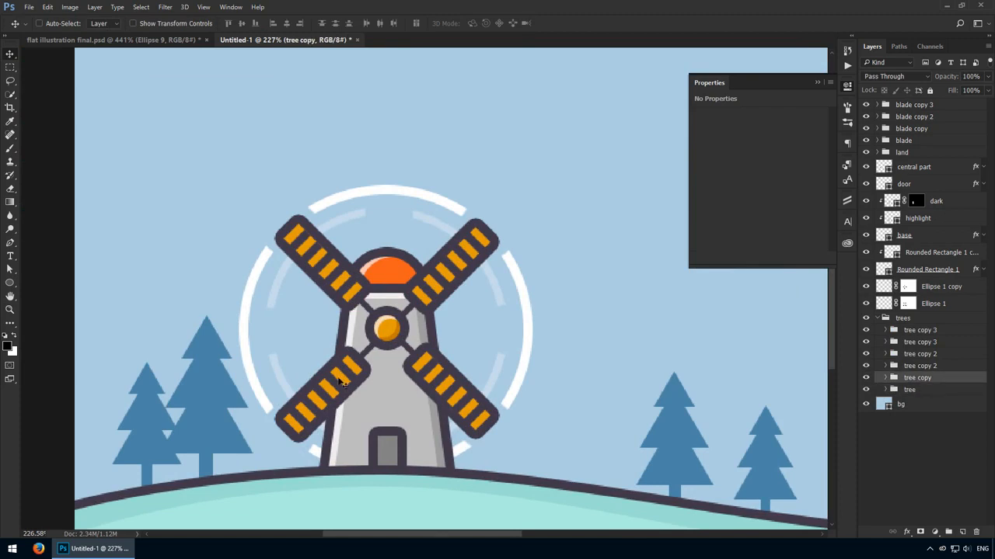
pyautogui.moveTo(359, 365); pyautogui.dragTo(334, 365)
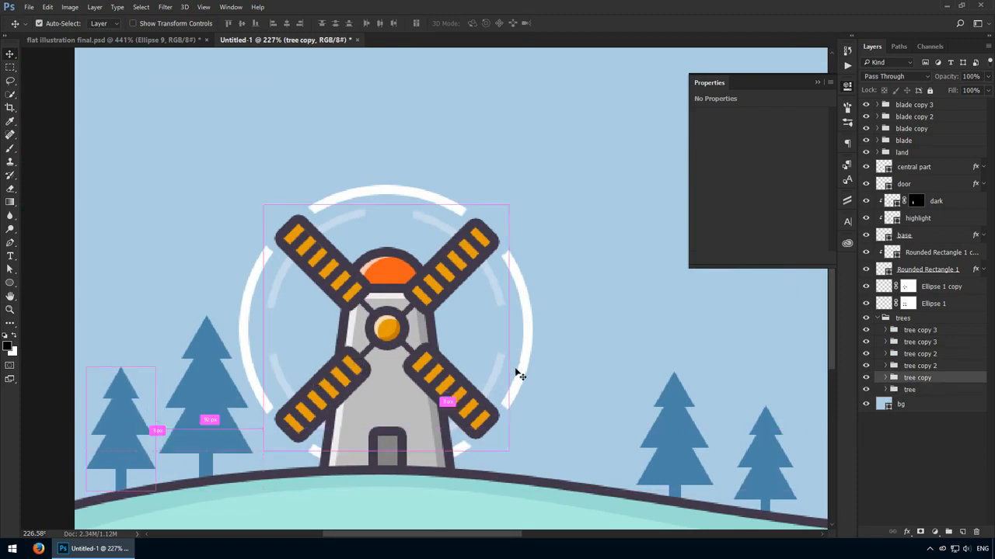
# - Change the fill of the bg sky shape to #8acde0
pyautogui.hotkey('ctrl', '1')
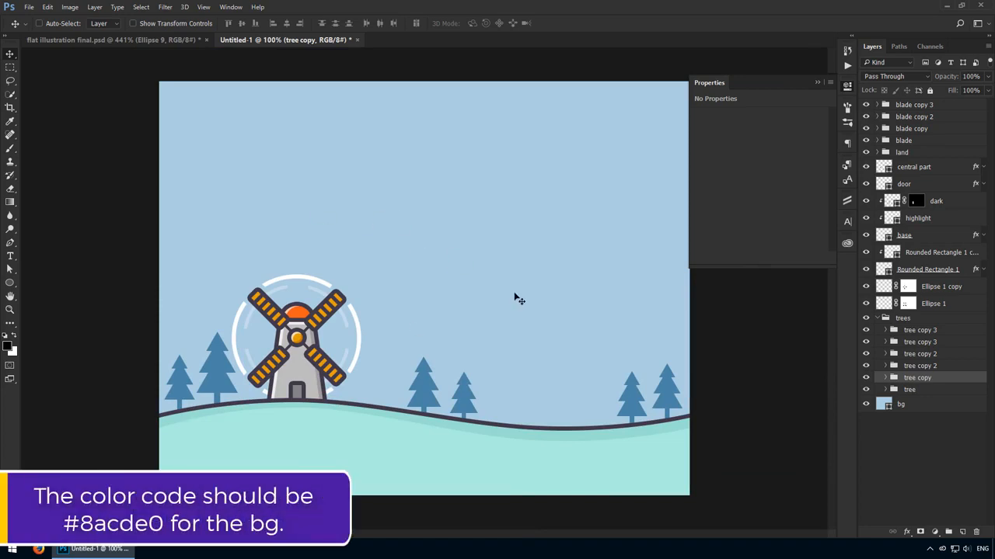
pyautogui.doubleClick(879, 405)
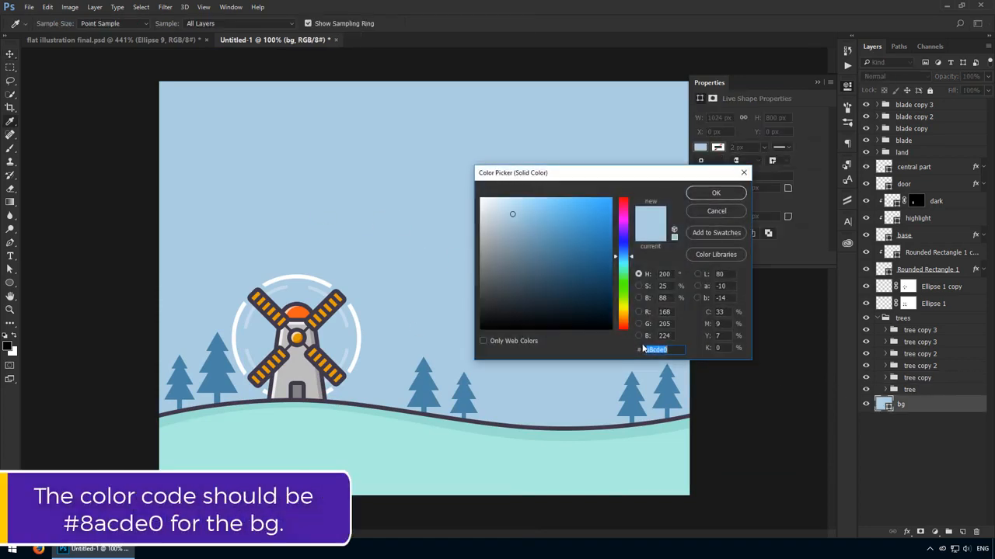
pyautogui.click(649, 349)
pyautogui.press('BackSpace')
pyautogui.write('a')
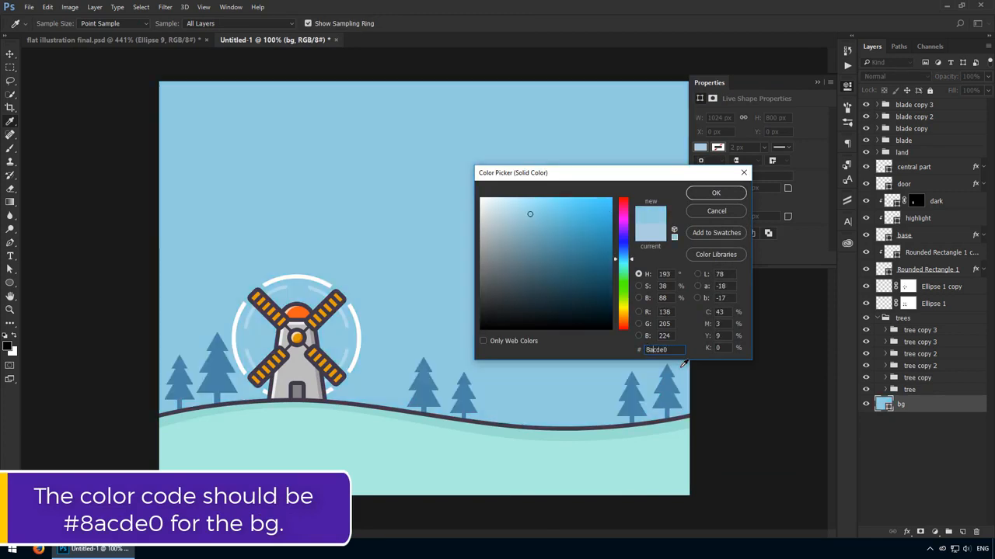
pyautogui.press('Return')
pyautogui.press('v')
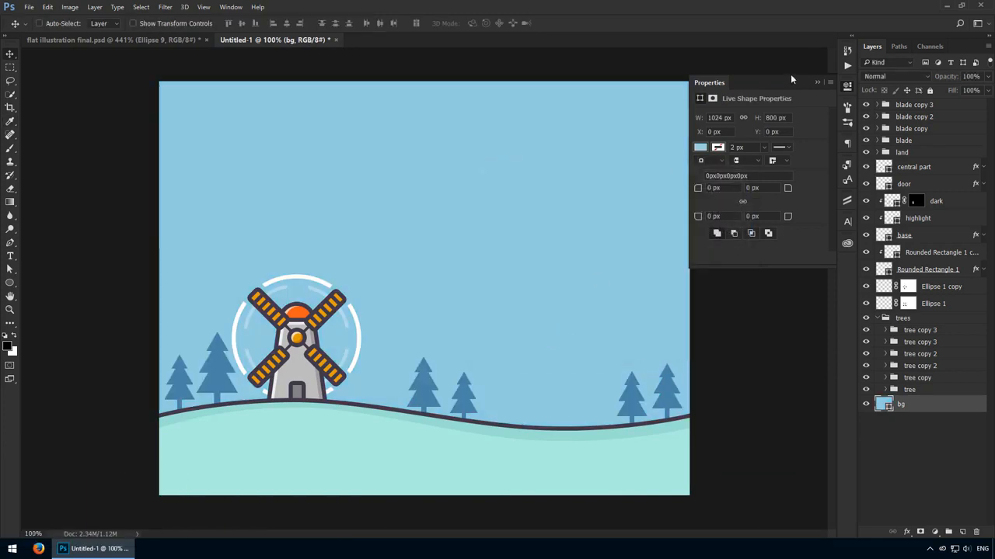
pyautogui.click(847, 87)
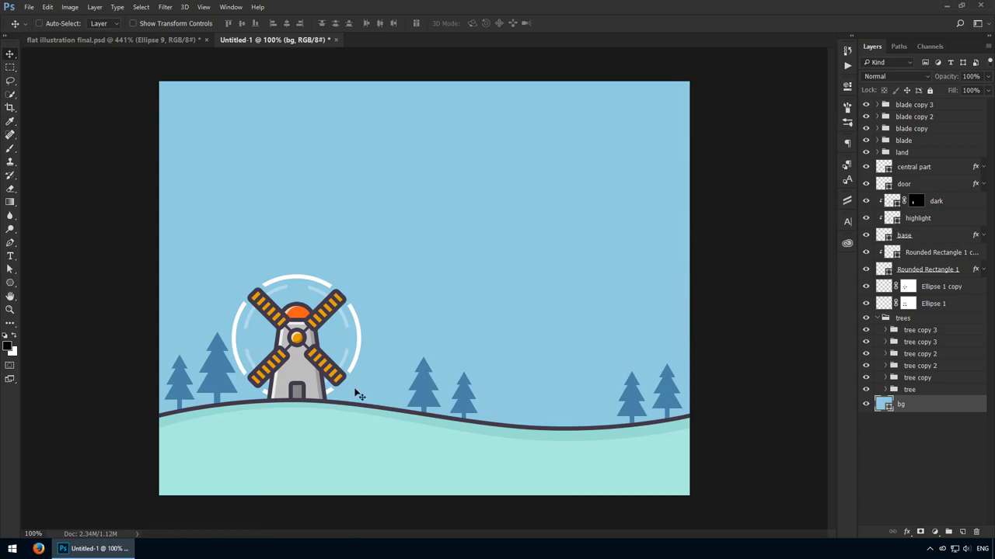
# - Draw a three-sided polygon about 154 by 134 px in the sky, directly above the bg layer
pyautogui.click(10, 282)
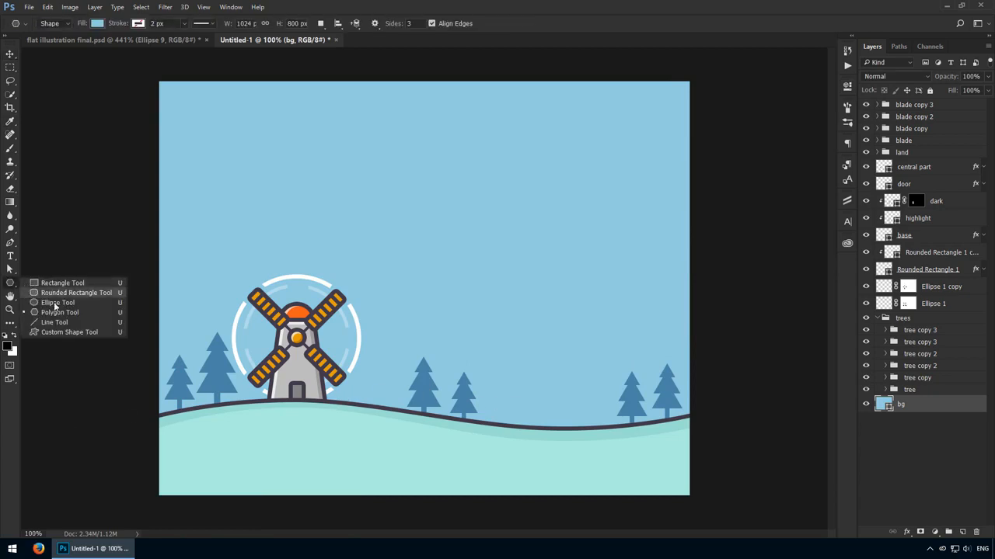
pyautogui.click(61, 312)
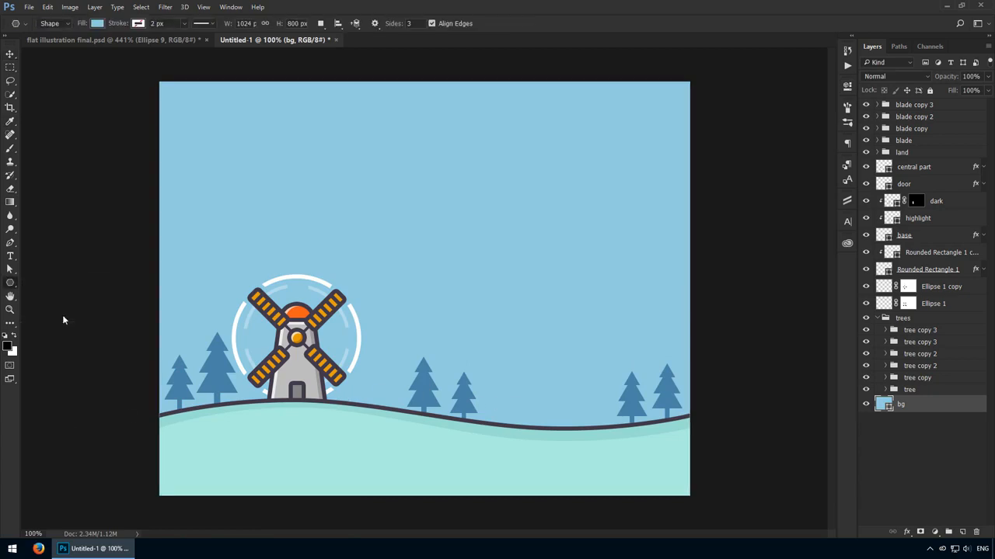
pyautogui.moveTo(443, 258); pyautogui.dragTo(463, 208)
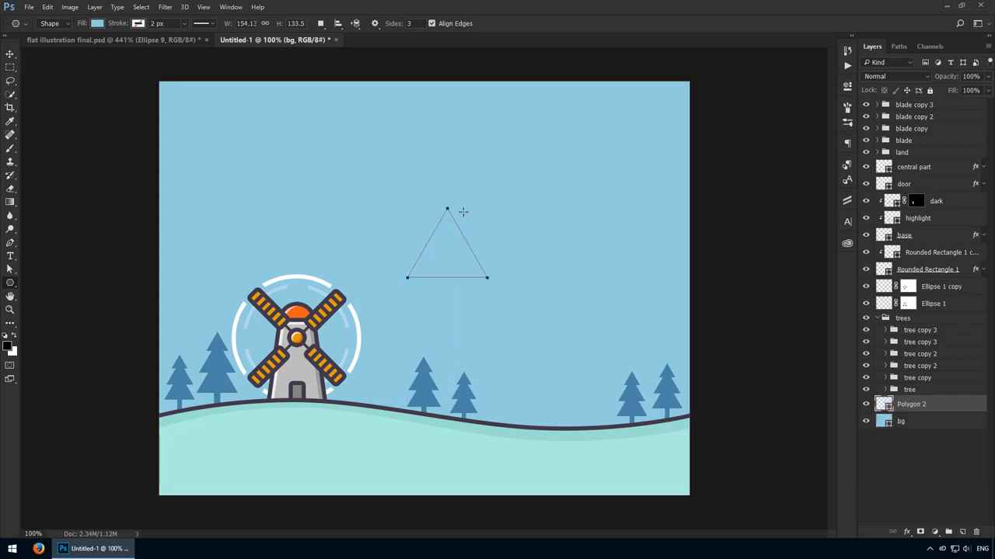
pyautogui.press('v')
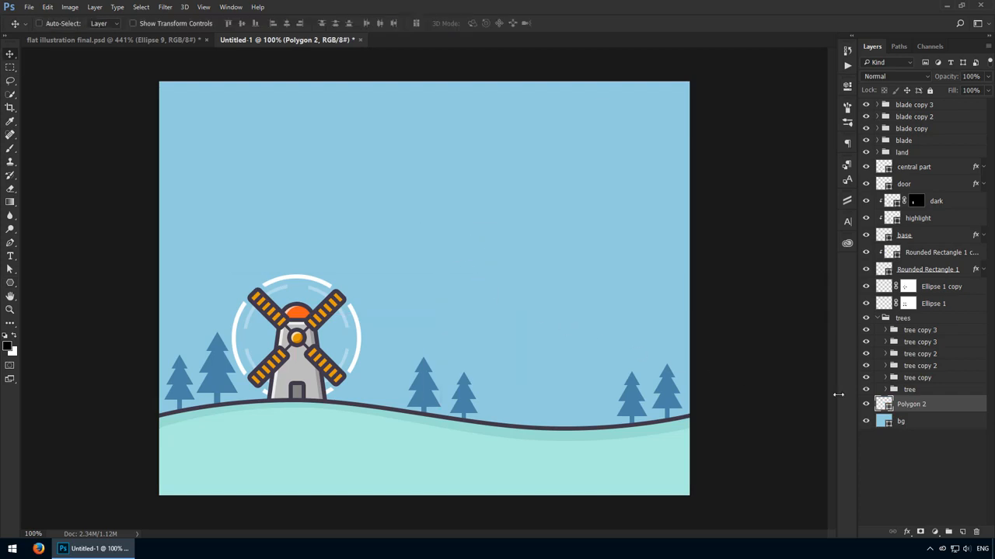
# - Fill the triangle with #56b0c9 and move it down behind the hill line, beside the middle trees
pyautogui.doubleClick(878, 403)
pyautogui.write('56')
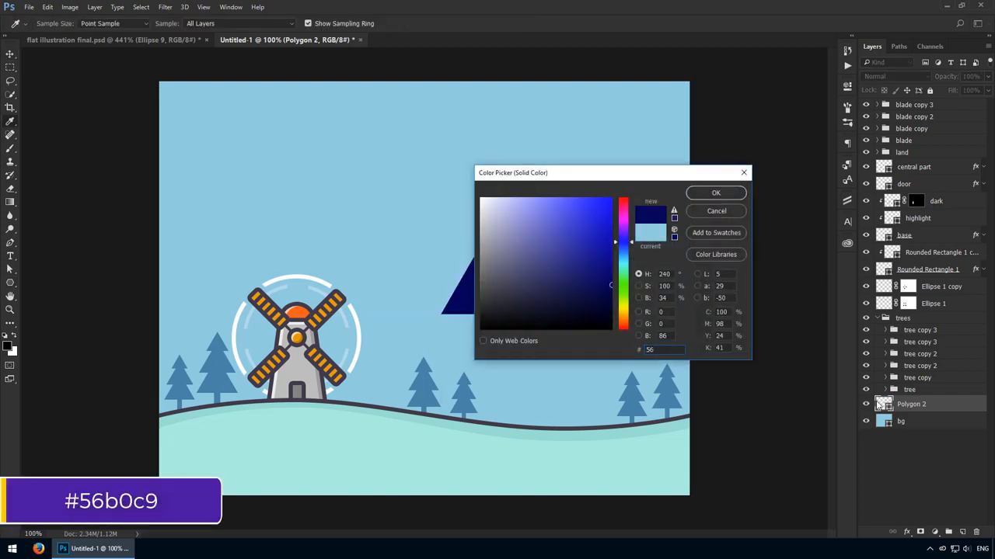
pyautogui.write('b0c9')
pyautogui.press('Return')
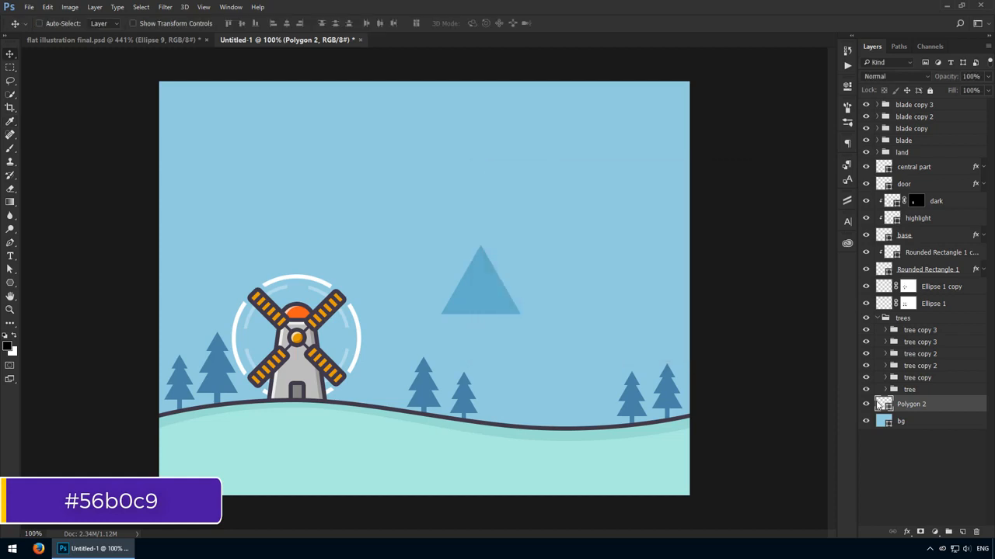
pyautogui.moveTo(515, 319); pyautogui.dragTo(550, 425)
# - Duplicate the triangle mountain and fill the copy with #4194ac
pyautogui.hotkey('ctrl', 'j')
pyautogui.doubleClick(884, 404)
pyautogui.write('41')
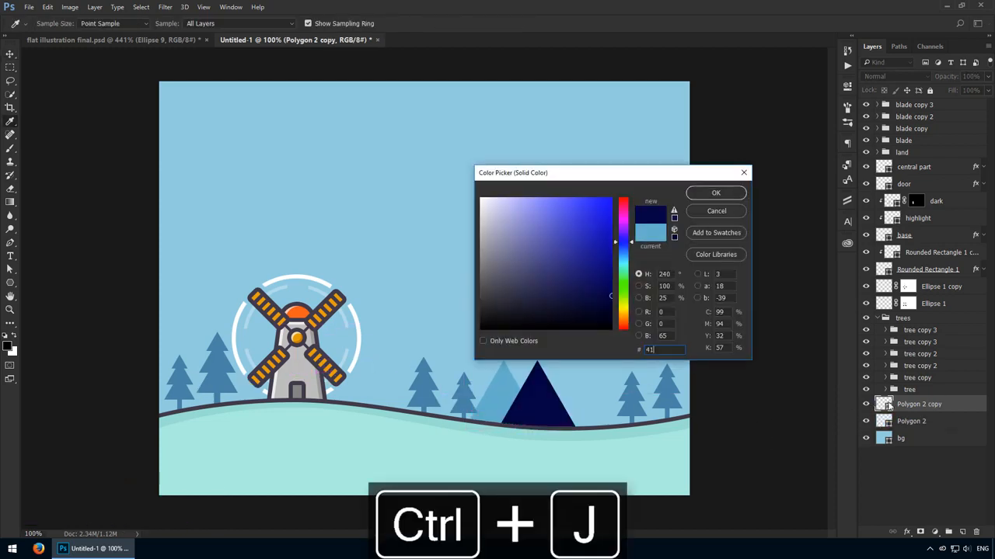
pyautogui.write('94ac')
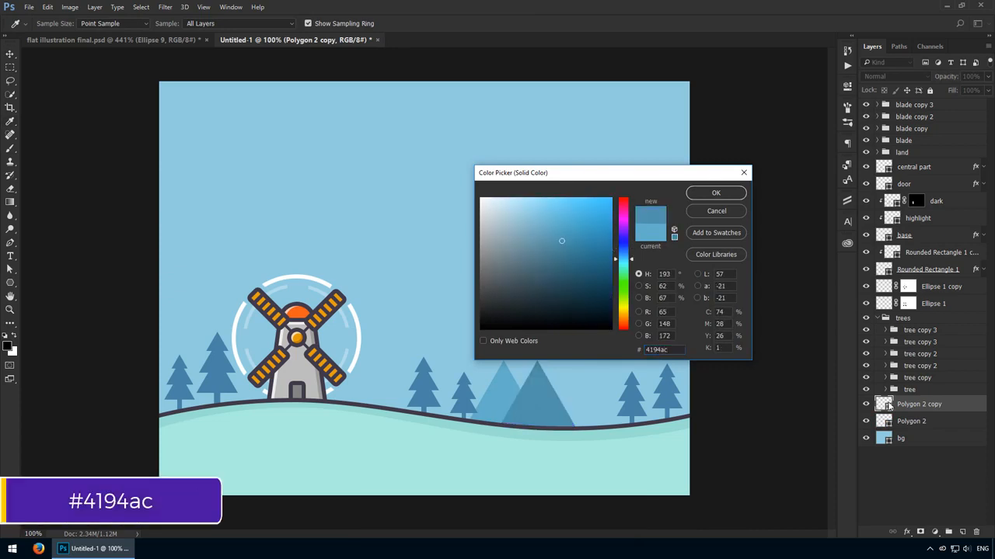
pyautogui.press('Return')
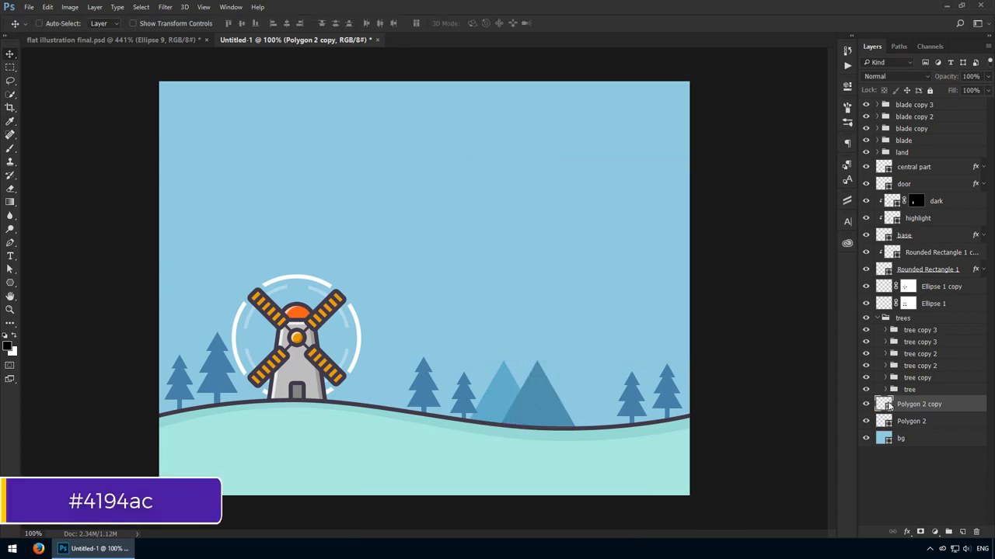
# - Enlarge the darker mountain slightly from its base and place its layer behind the lighter mountain
pyautogui.scroll(3, 594, 440)
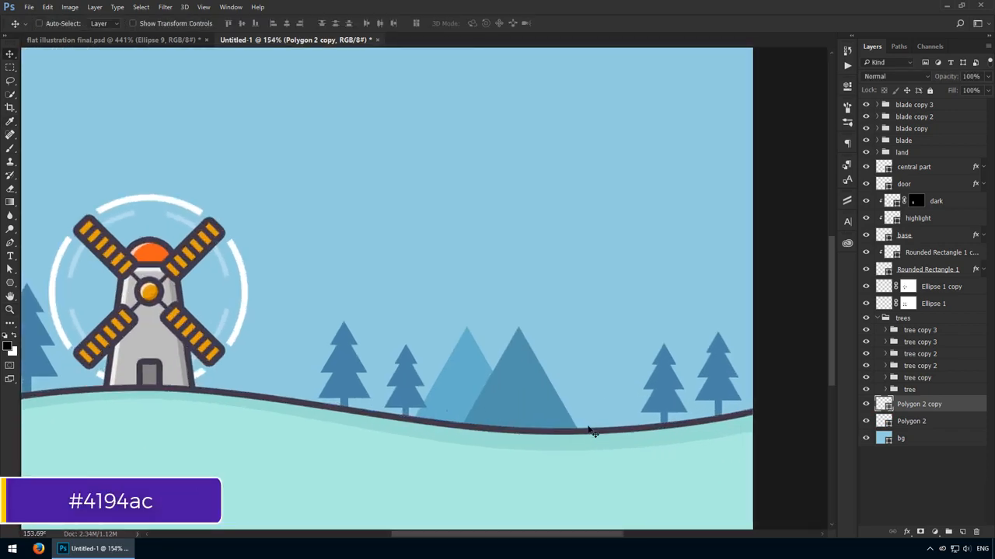
pyautogui.hotkey('ctrl', 't')
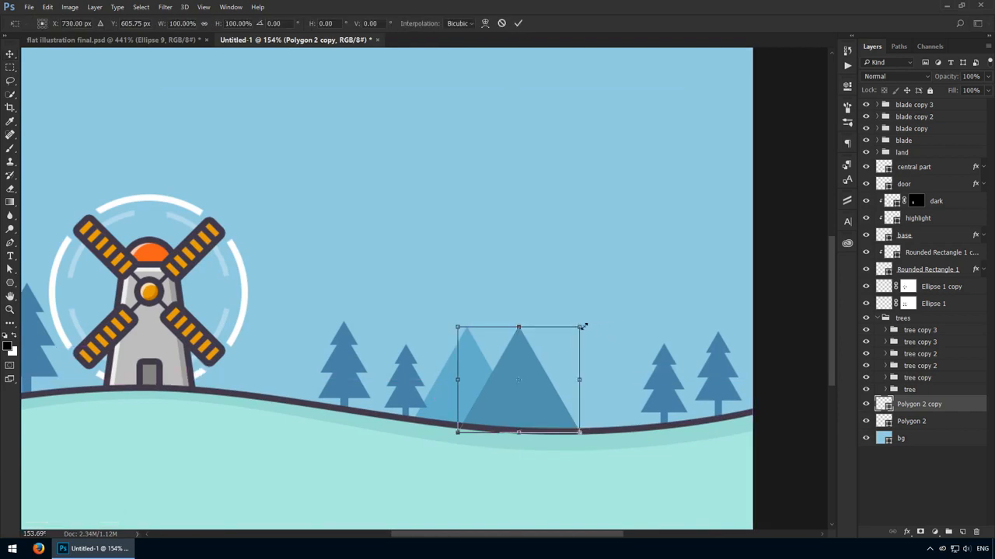
pyautogui.moveTo(582, 327); pyautogui.dragTo(608, 311)
pyautogui.press('Return')
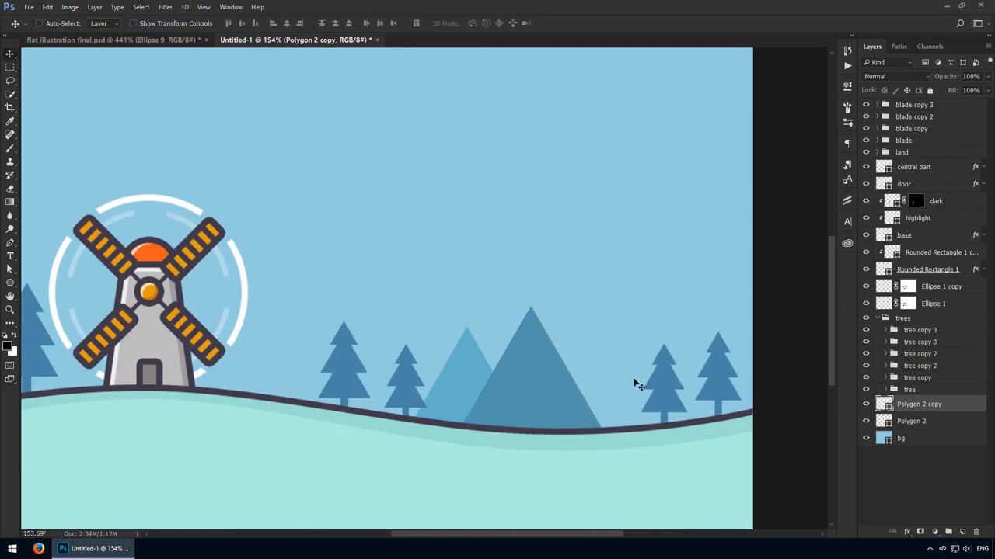
pyautogui.moveTo(923, 405); pyautogui.dragTo(931, 427)
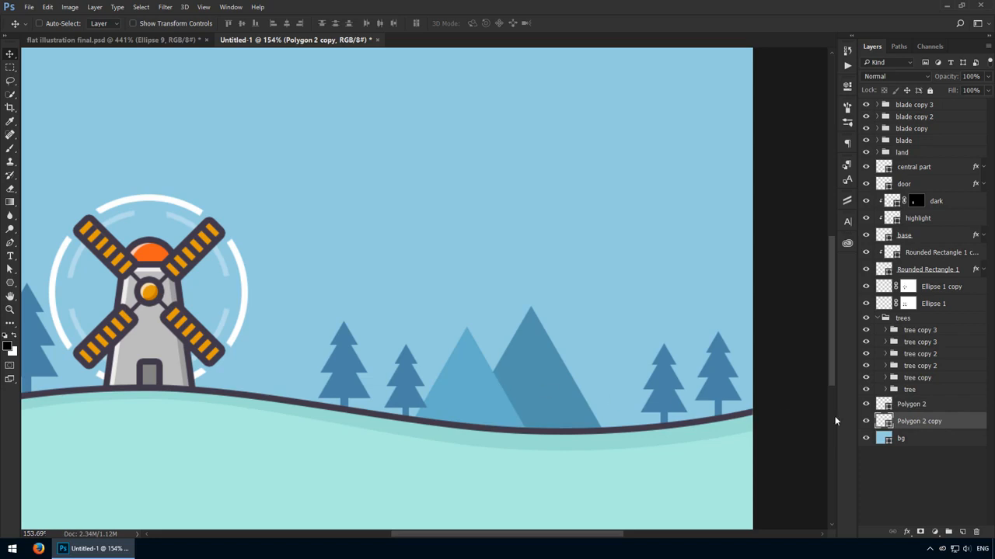
# - Scale the lighter front mountain down slightly
pyautogui.keyDown('shift'); pyautogui.click(909, 405); pyautogui.keyUp('shift')
pyautogui.hotkey('ctrl', 't')
pyautogui.moveTo(604, 306); pyautogui.dragTo(585, 319)
pyautogui.press('Return')
# - Duplicate the dark mountain to its right and enlarge the copy into the tallest peak
pyautogui.click(568, 333)
pyautogui.click(540, 368)
pyautogui.keyDown('alt'); pyautogui.moveTo(540, 368); pyautogui.dragTo(589, 376); pyautogui.keyUp('alt')
pyautogui.hotkey('ctrl', 't')
pyautogui.moveTo(629, 319); pyautogui.dragTo(695, 284)
pyautogui.press('Return')
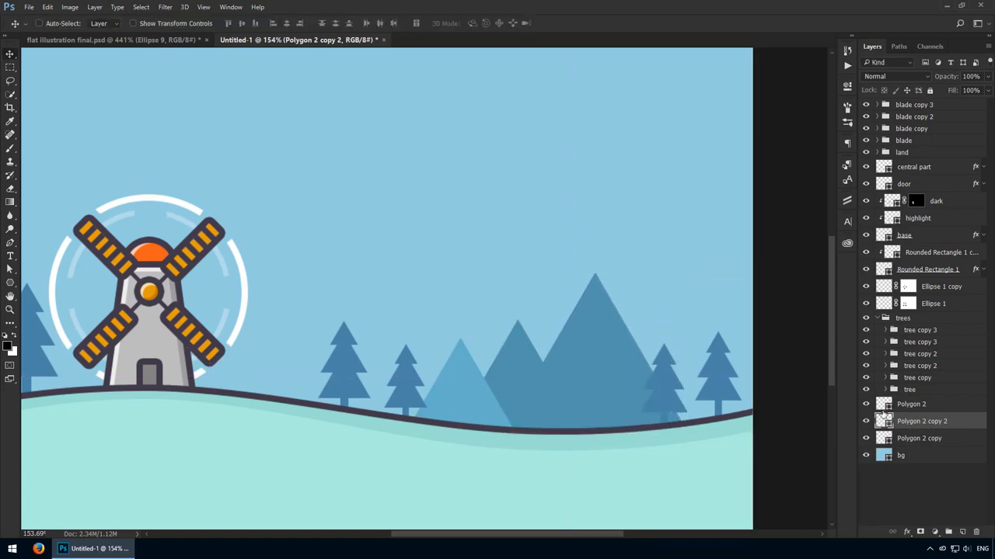
# - Change the fill of the tallest mountain to #4ea1b9
pyautogui.doubleClick(883, 420)
pyautogui.write('4ea1b9')
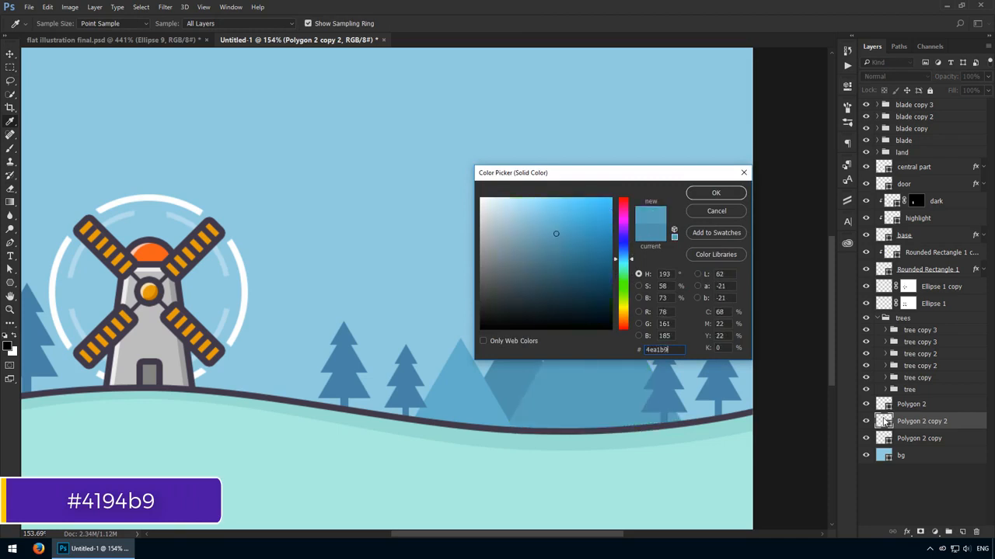
pyautogui.press('Return')
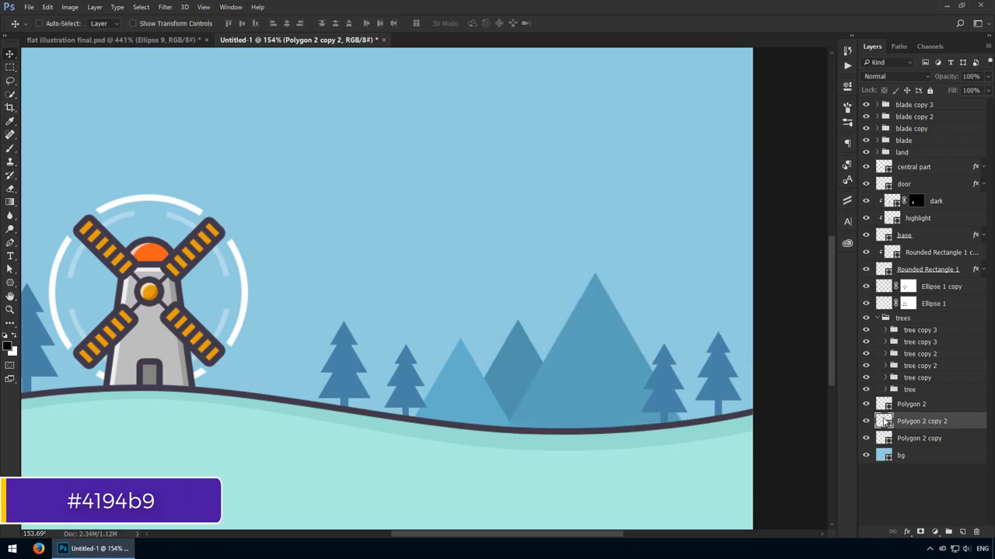
# - Position the tallest mountain in front of the dark one, shifted right to overlap the nearest tree
pyautogui.hotkey('ctrl', '[')
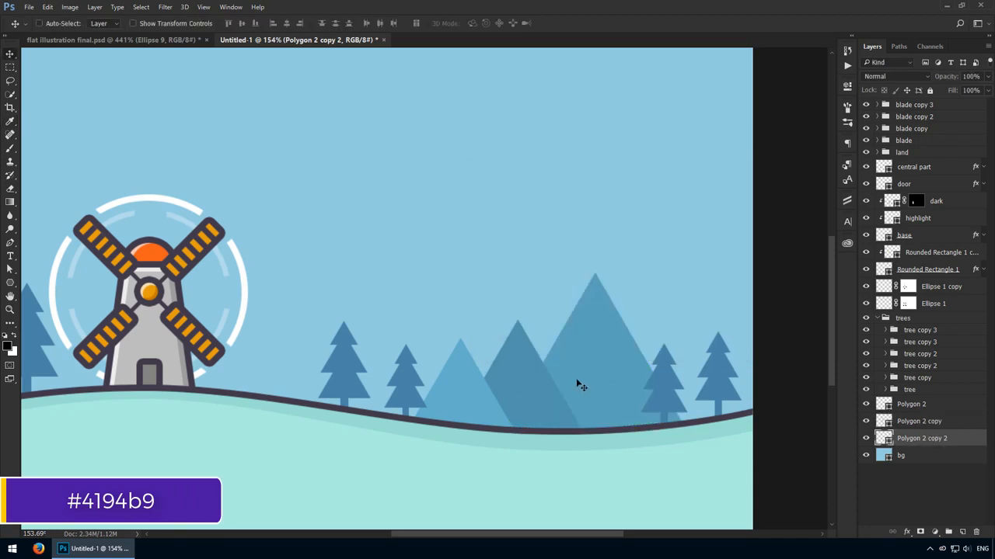
pyautogui.moveTo(580, 386); pyautogui.dragTo(546, 377)
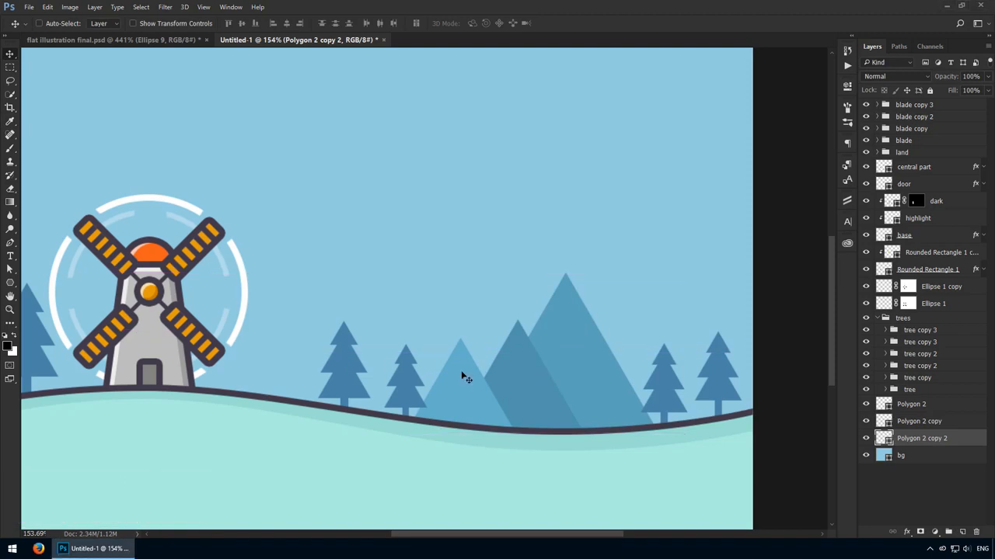
pyautogui.moveTo(931, 435); pyautogui.dragTo(929, 418)
pyautogui.moveTo(517, 384); pyautogui.dragTo(562, 386)
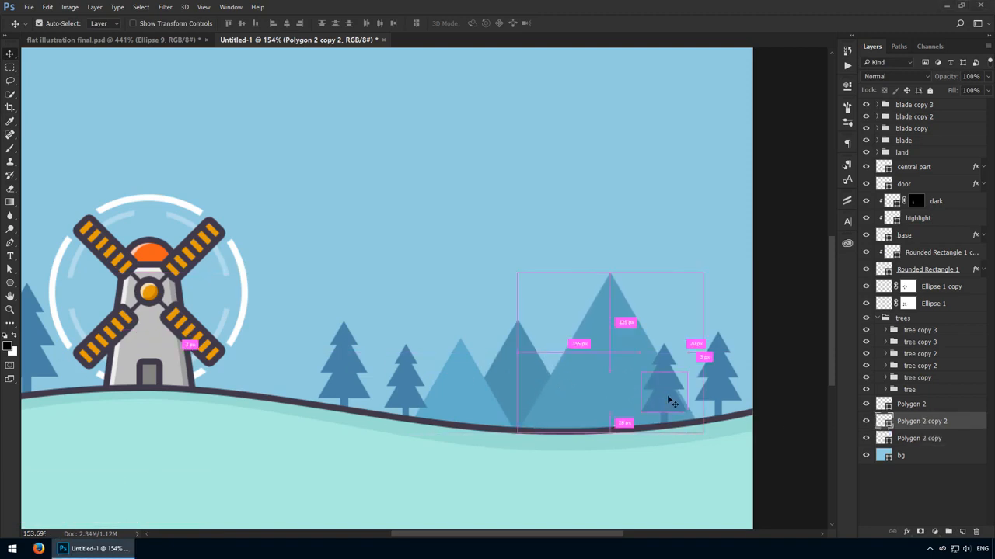
# - Scale down the tree overlapping the tallest mountain, keeping its base on the hill line
pyautogui.click(666, 401)
pyautogui.click(886, 342)
pyautogui.hotkey('ctrl', 't')
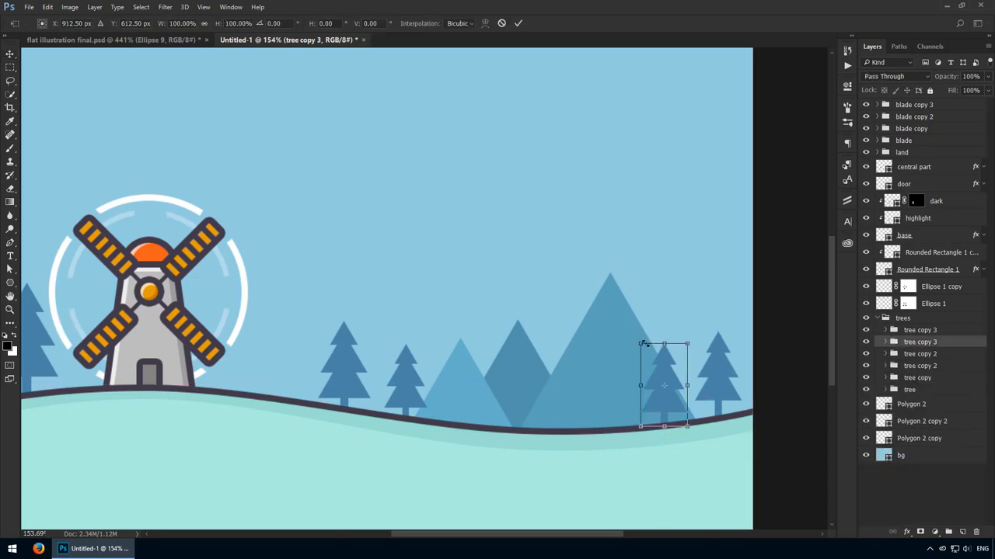
pyautogui.moveTo(642, 342)
pyautogui.mouseDown()
pyautogui.moveTo(661, 336)
pyautogui.moveTo(671, 346)
pyautogui.moveTo(655, 357)
pyautogui.mouseUp()
pyautogui.press('Return')
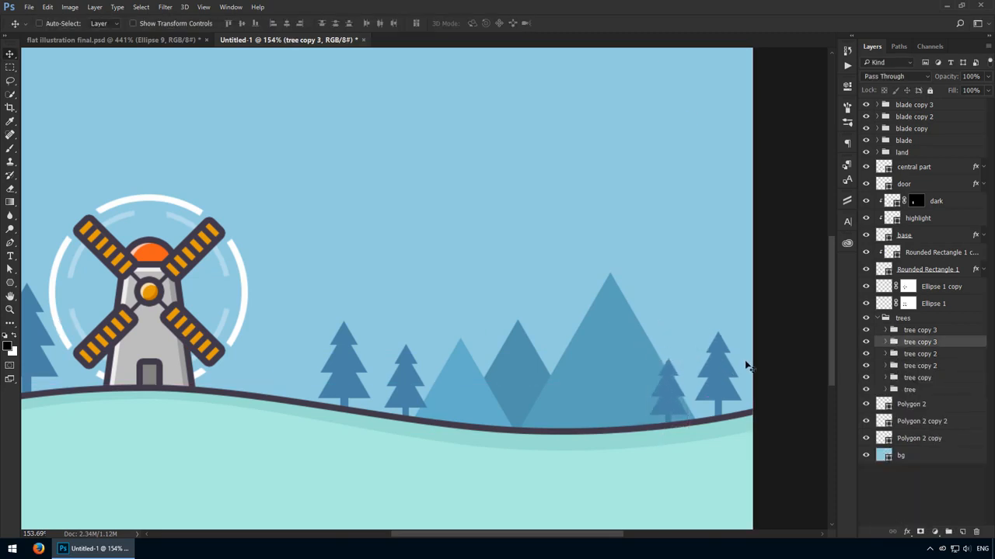
# - Scale down the rightmost tree slightly and shift the smaller tree beside it a little to the right
pyautogui.keyDown('ctrl'); pyautogui.click(718, 364); pyautogui.keyUp('ctrl')
pyautogui.click(886, 331)
pyautogui.hotkey('ctrl', 't')
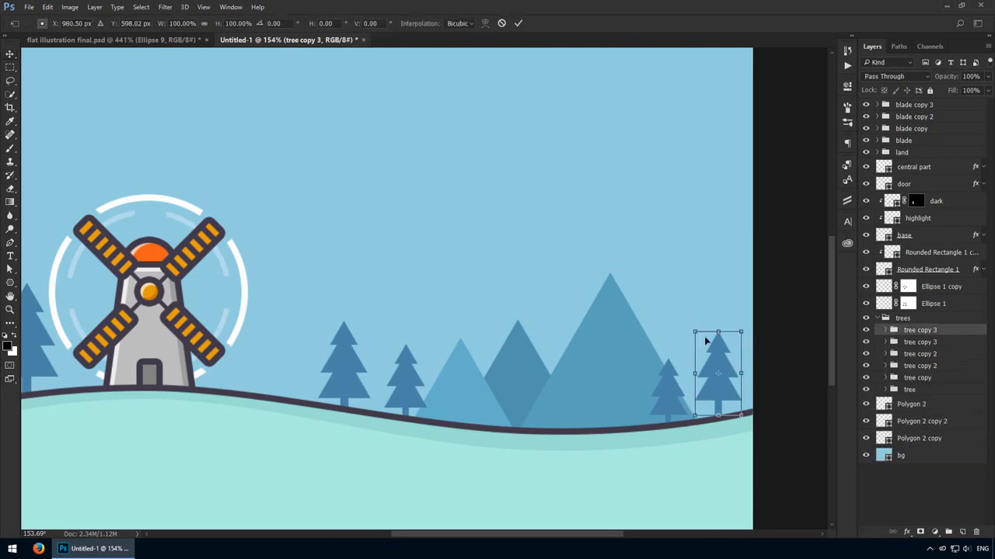
pyautogui.moveTo(689, 334); pyautogui.dragTo(693, 356)
pyautogui.press('Return')
pyautogui.click(926, 344)
pyautogui.hotkey('ctrl', '-')
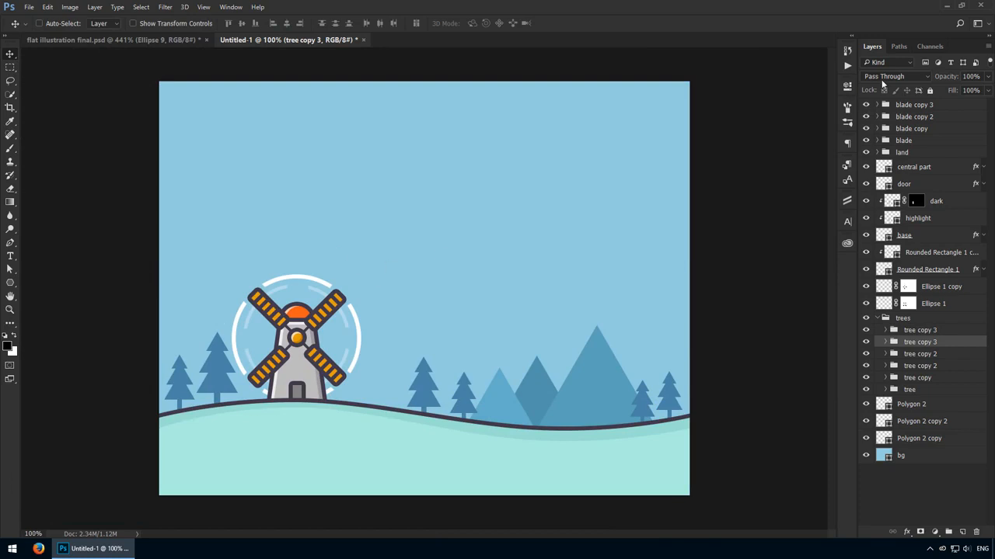
# - Create a 64 by 64 px circle in the sky, above all the blade groups
pyautogui.click(917, 106)
pyautogui.click(13, 282)
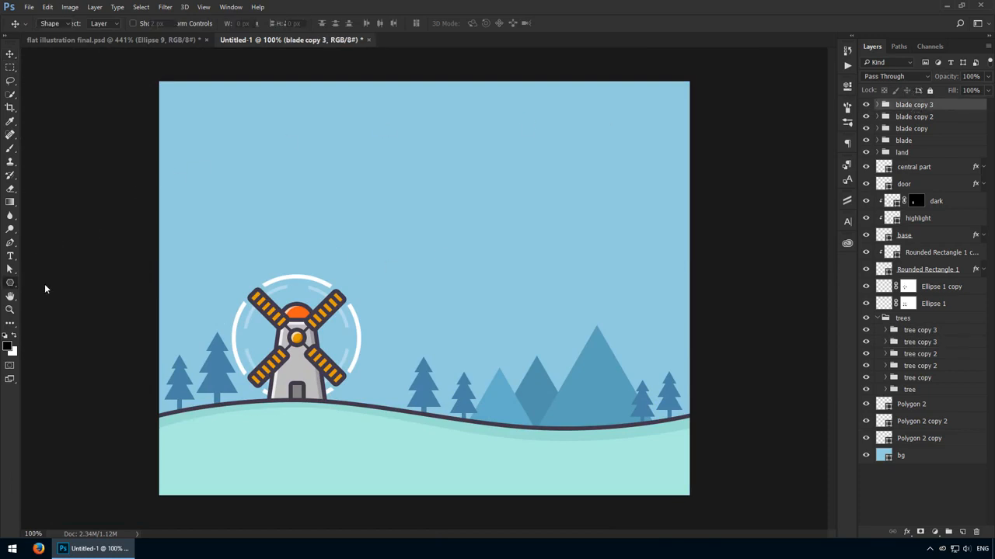
pyautogui.click(54, 303)
pyautogui.click(324, 163)
pyautogui.write('64')
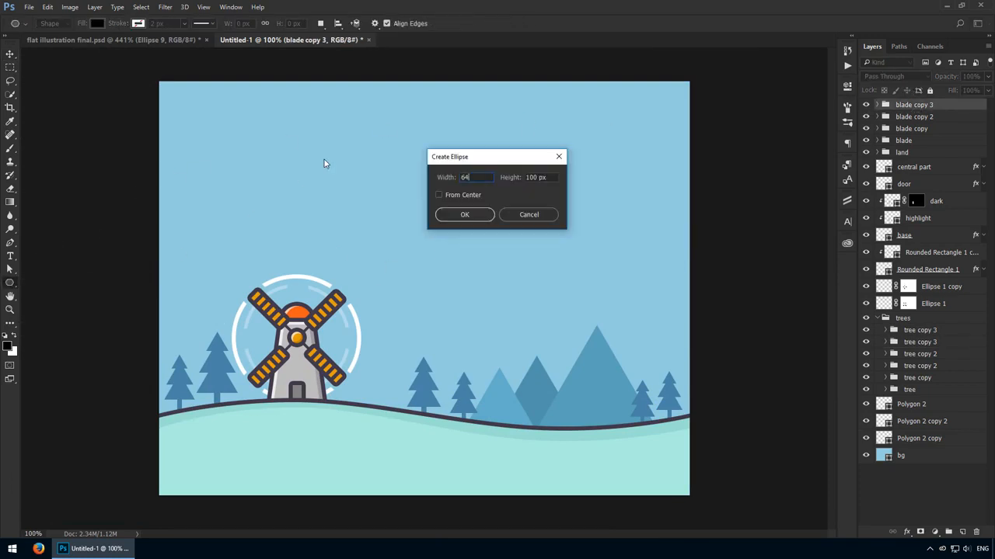
pyautogui.press('Tab')
pyautogui.write('64')
pyautogui.press('Return')
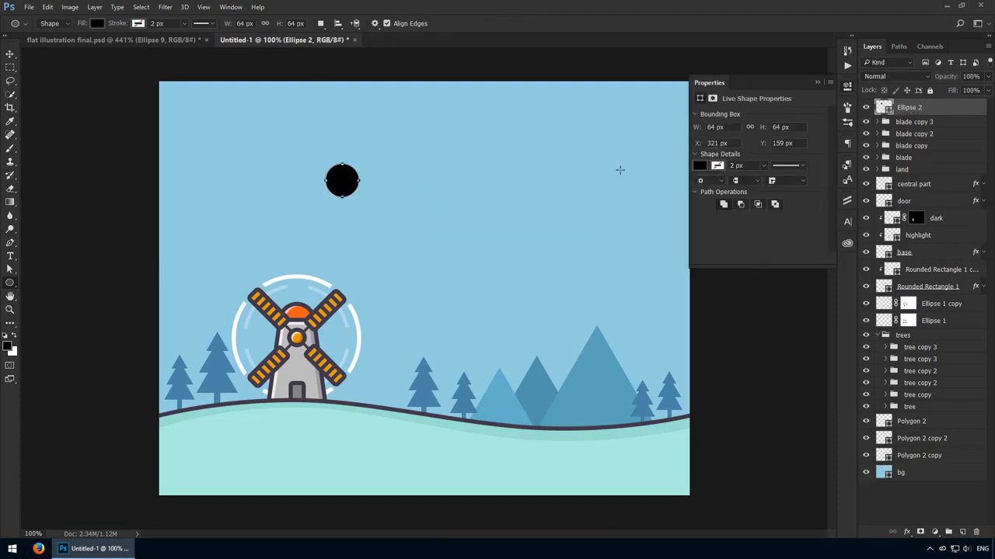
# - Fill the circle with #f4dc3a and move it to the upper-left area of the sky as a sun
pyautogui.doubleClick(882, 107)
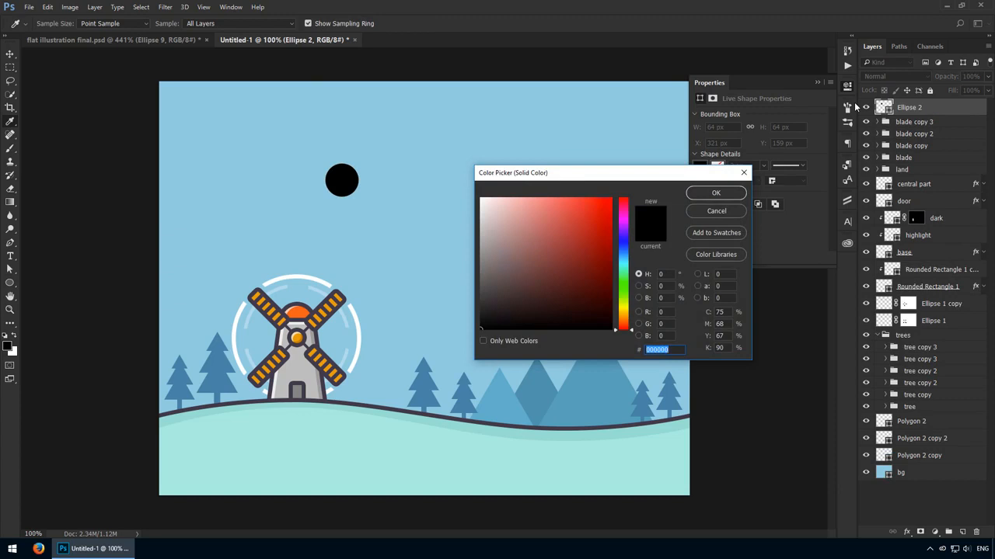
pyautogui.write('f4dc3a')
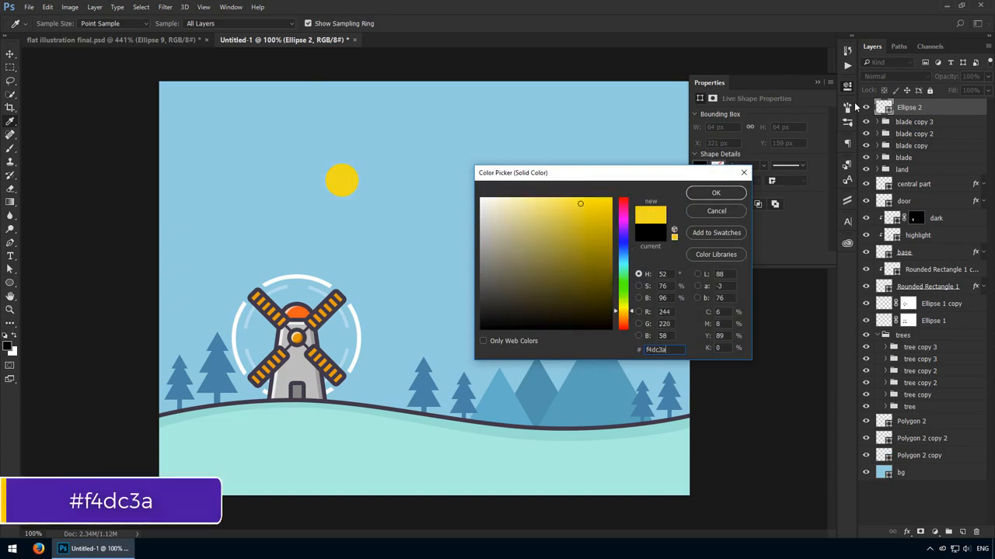
pyautogui.press('Return')
pyautogui.press('v')
pyautogui.moveTo(326, 194); pyautogui.dragTo(210, 131)
# - Create a 32 by 8 px rounded rectangle in the sky just below the sun circle
pyautogui.click(17, 282)
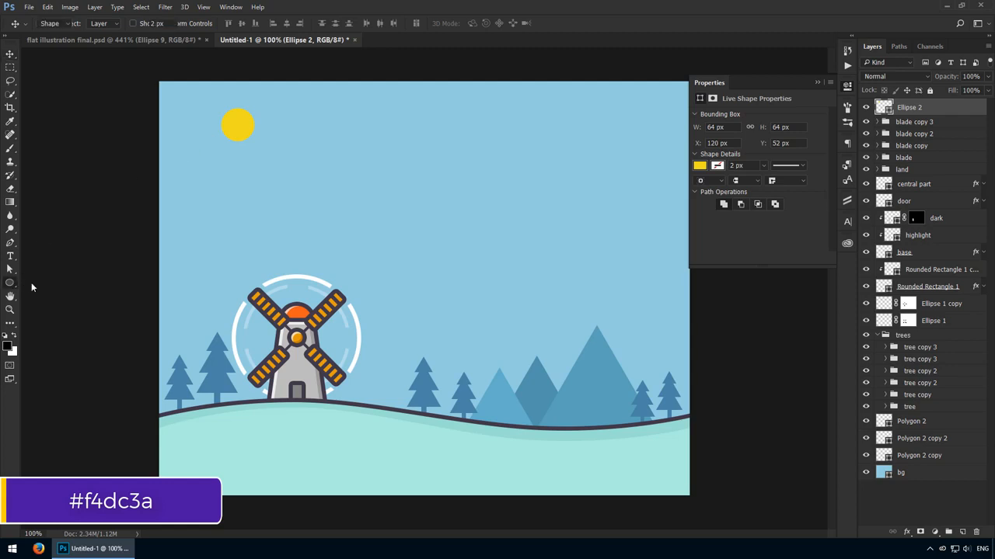
pyautogui.click(55, 294)
pyautogui.click(256, 154)
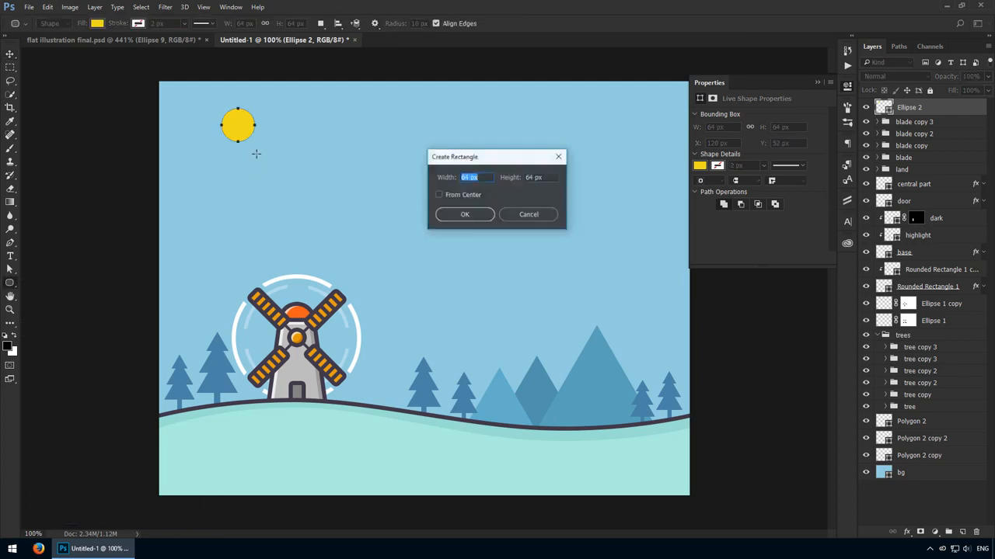
pyautogui.write('32')
pyautogui.press('Tab')
pyautogui.write('8')
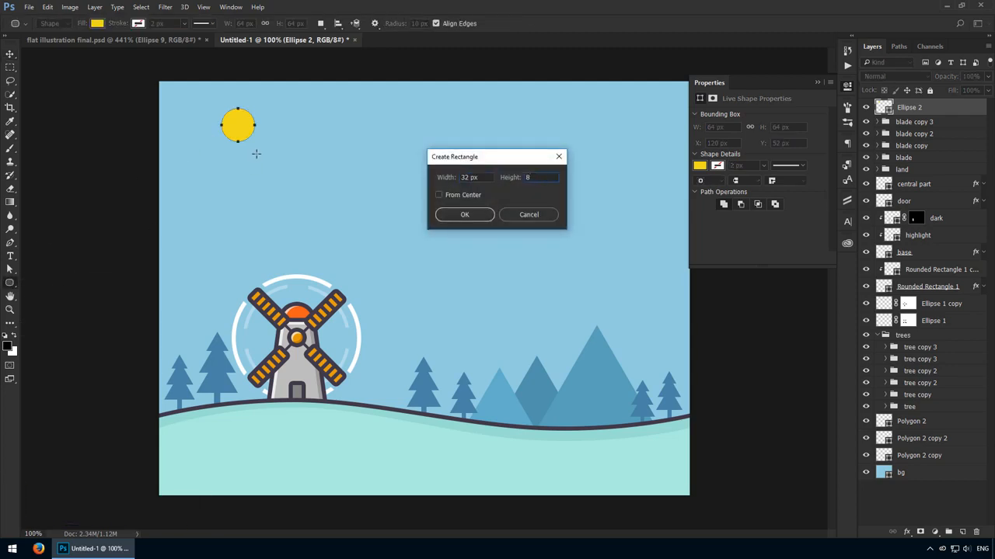
pyautogui.press('Return')
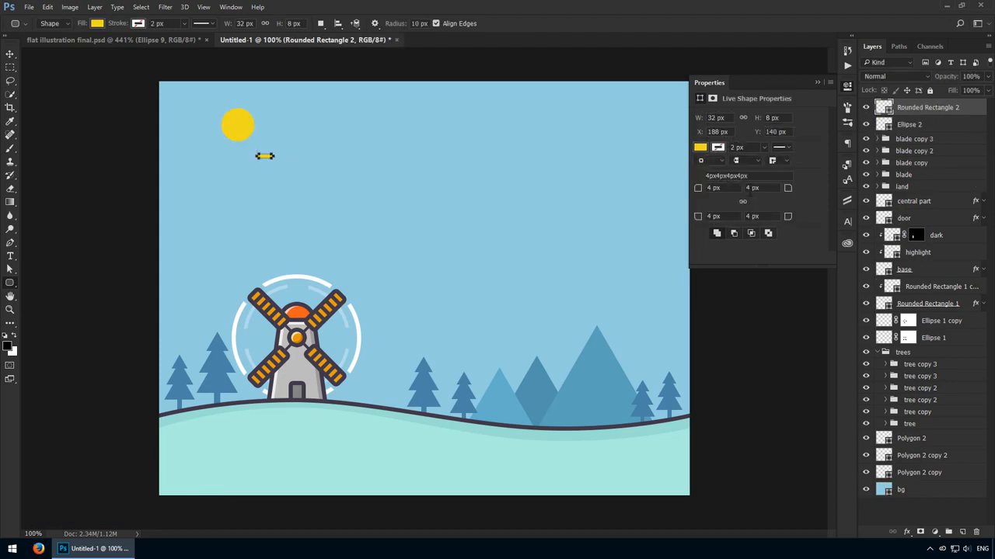
# - Move the small rounded rectangle to the left side of the sun and align the two shapes' vertical centres
pyautogui.moveTo(195, 112); pyautogui.dragTo(204, 118)
pyautogui.moveTo(136, 142); pyautogui.dragTo(284, 214)
pyautogui.moveTo(275, 194); pyautogui.dragTo(317, 199)
pyautogui.press('v')
pyautogui.moveTo(437, 289); pyautogui.dragTo(272, 197)
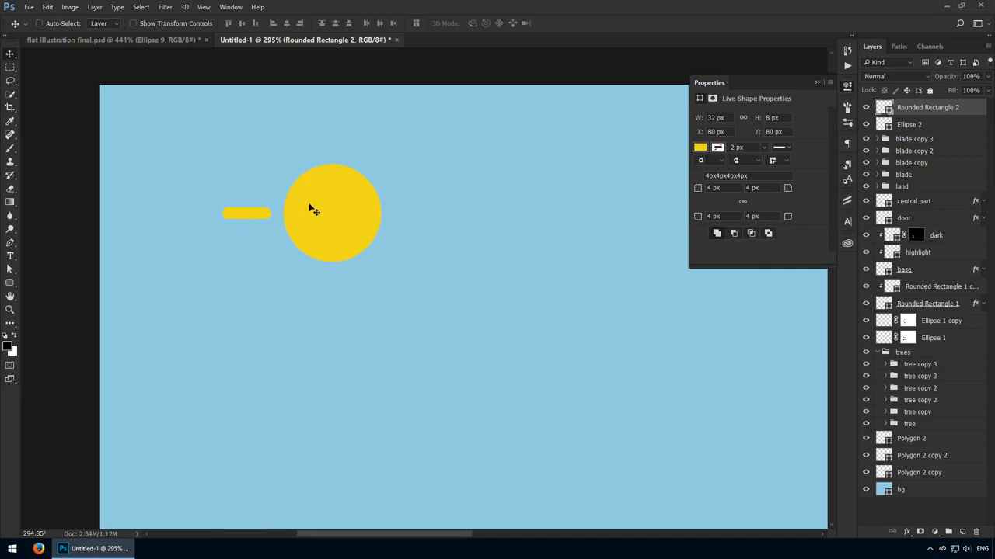
pyautogui.press('ctrl')
pyautogui.keyDown('ctrl'); pyautogui.keyDown('shift'); pyautogui.click(311, 190); pyautogui.keyUp('shift'); pyautogui.keyUp('ctrl')
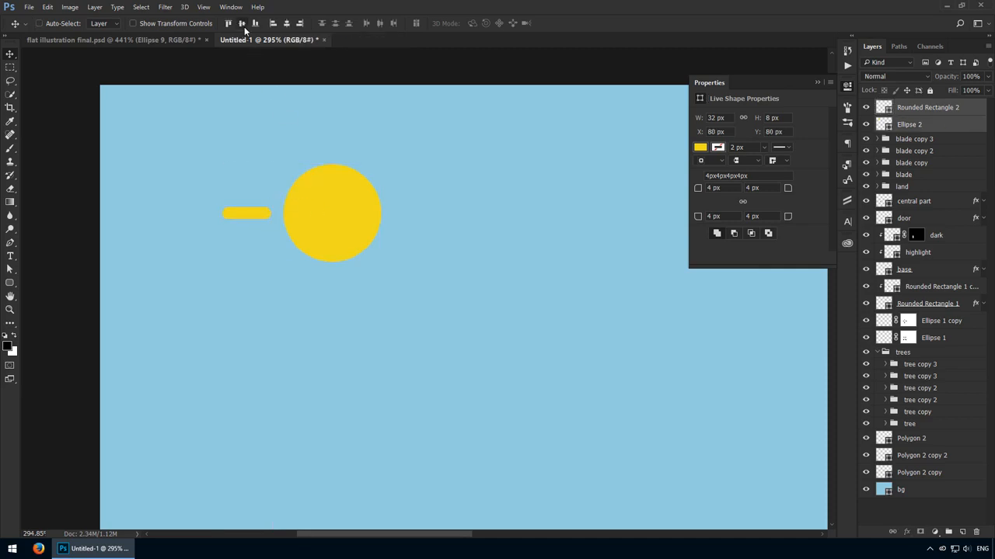
pyautogui.click(917, 113)
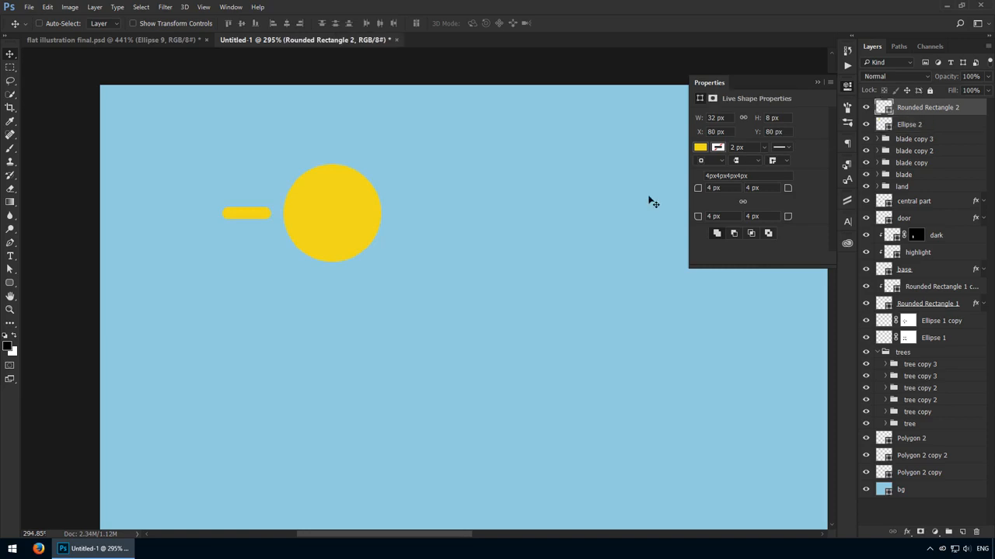
# - Rename the yellow circle's layer to sun and the small rounded rectangle's layer to ray
pyautogui.doubleClick(914, 126)
pyautogui.write('sun')
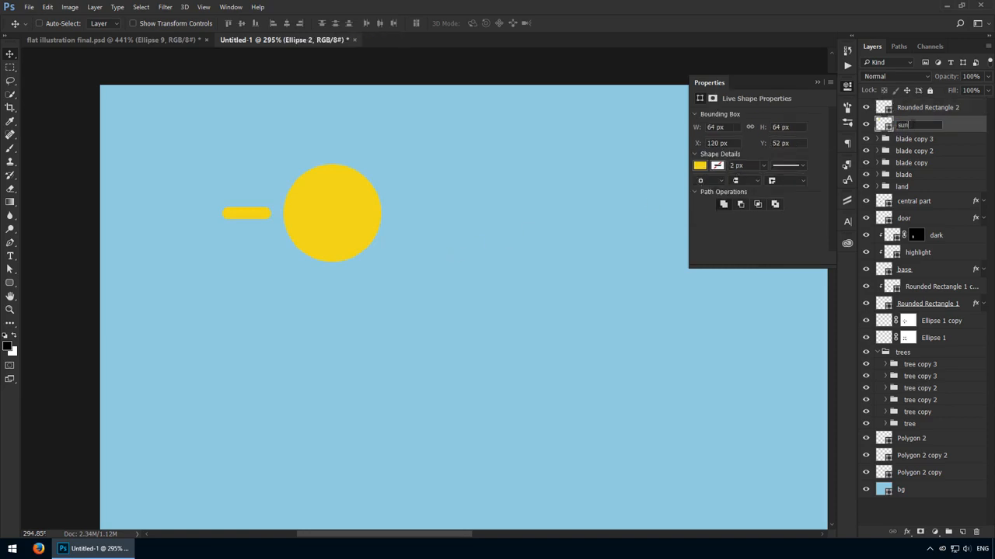
pyautogui.hotkey('shift', 'Tab')
pyautogui.write('ray')
pyautogui.press('Return')
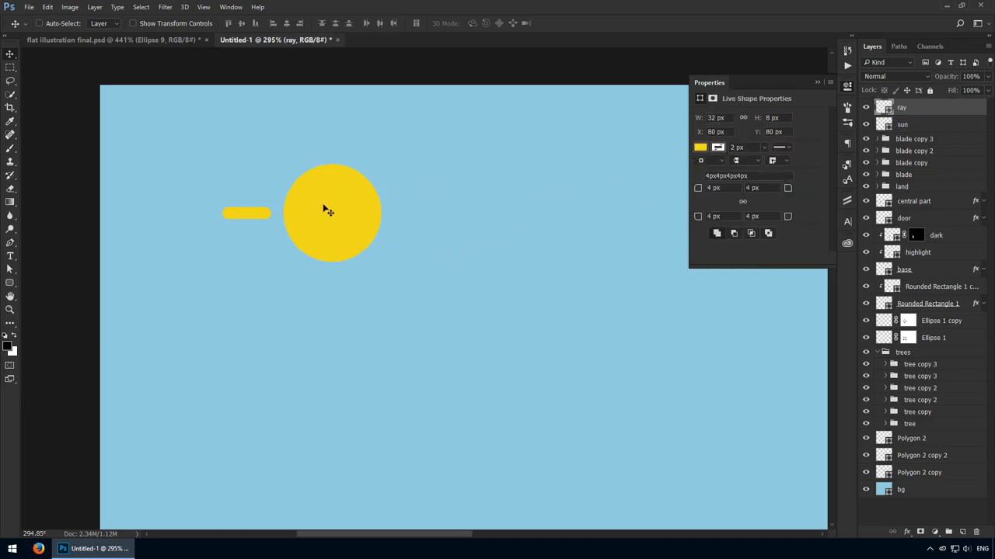
# - Duplicate the ray to the right side of the sun and shift the original ray 2 px left to even the gaps
pyautogui.moveTo(256, 214); pyautogui.dragTo(430, 214)
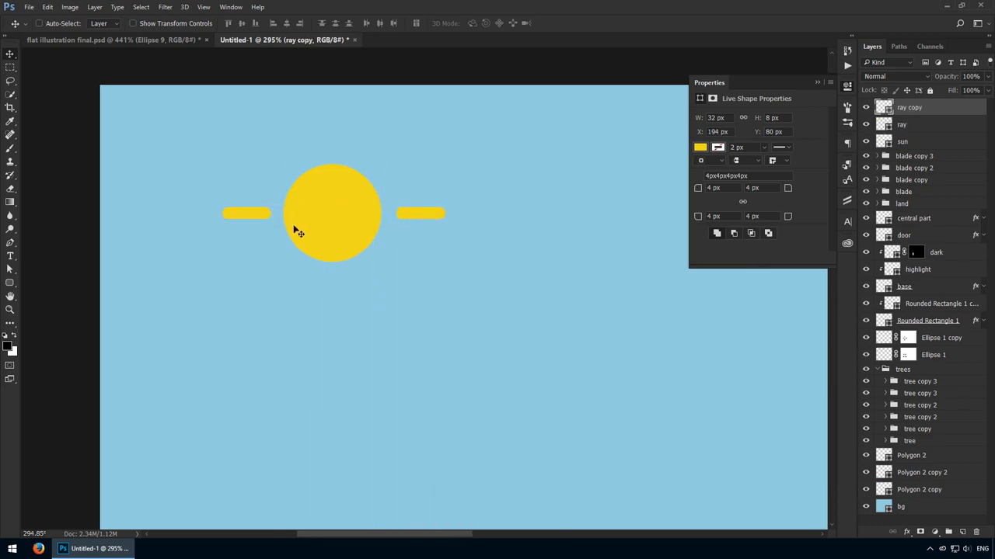
pyautogui.keyDown('ctrl'); pyautogui.click(259, 215); pyautogui.keyUp('ctrl')
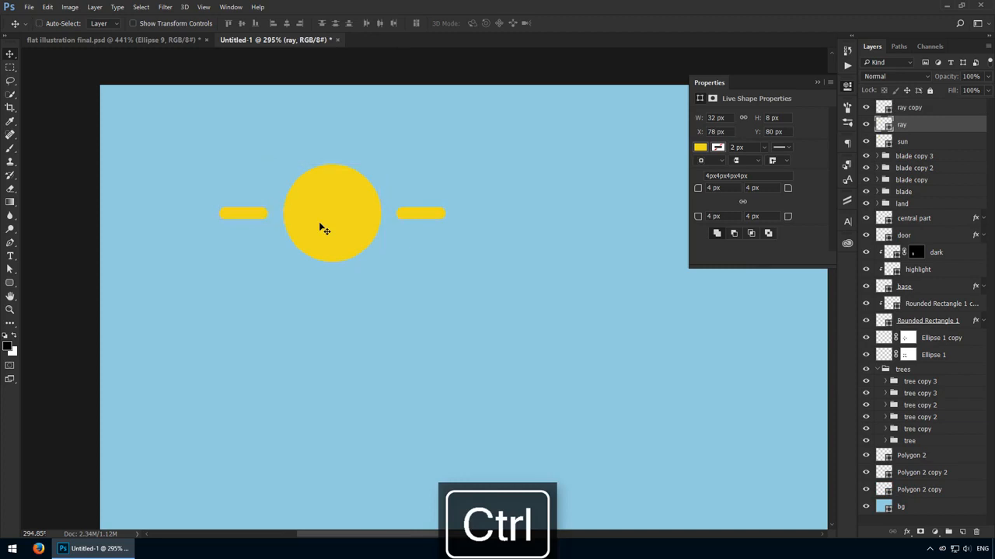
pyautogui.keyDown('ctrl'); pyautogui.click(418, 221); pyautogui.keyUp('ctrl')
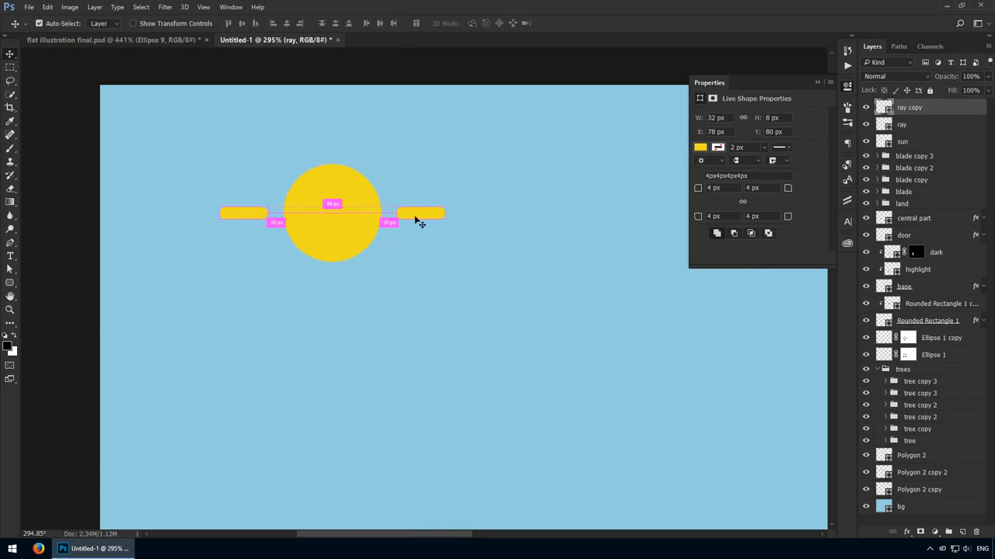
# - Duplicate both horizontal rays together and rotate the copies 90 degrees to form rays above and below the sun
pyautogui.keyDown('ctrl'); pyautogui.click(954, 121); pyautogui.keyUp('ctrl')
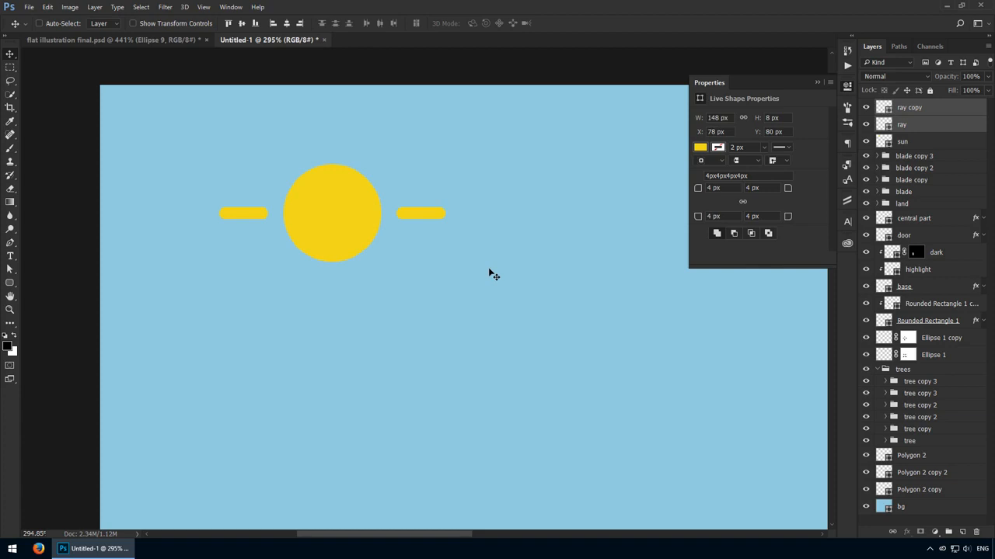
pyautogui.hotkey('ctrl', 'j')
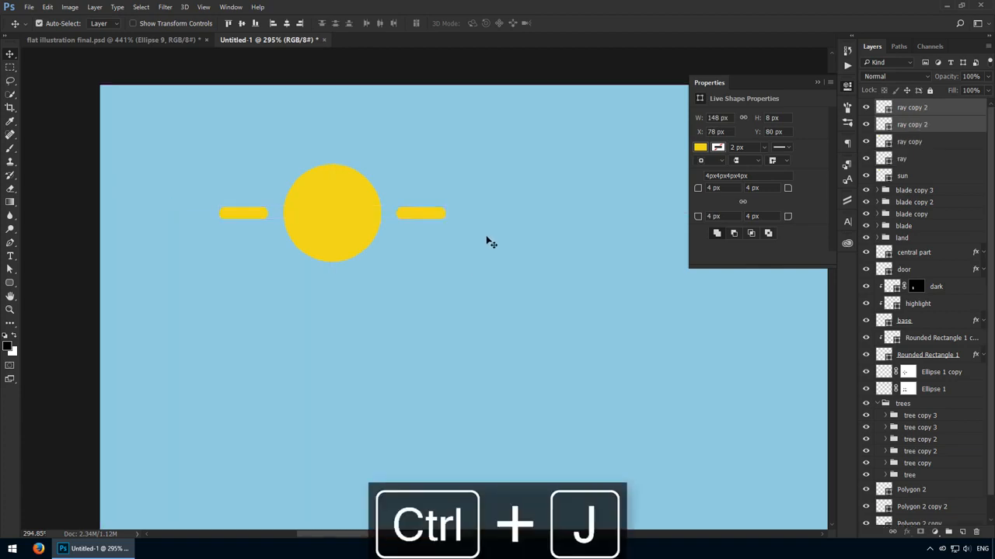
pyautogui.hotkey('ctrl', 't')
pyautogui.moveTo(489, 240); pyautogui.dragTo(382, 424)
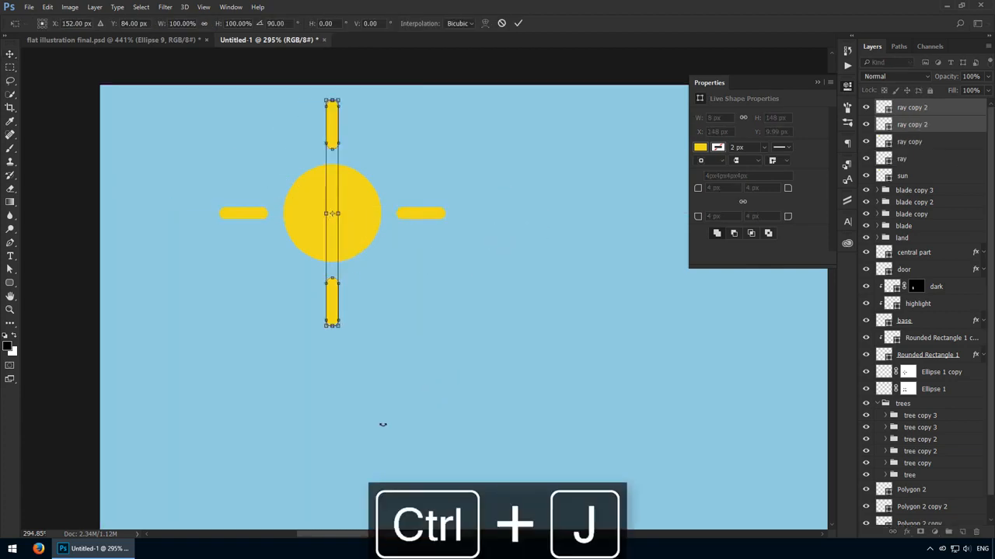
pyautogui.press('Return')
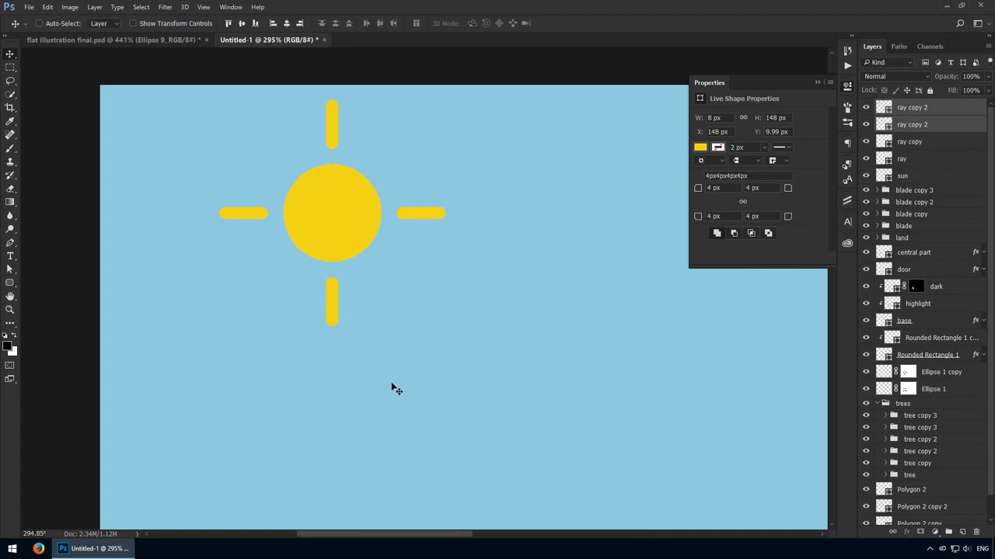
# - Duplicate the two vertical rays and rotate the copies -45 degrees around the sun
pyautogui.hotkey('ctrl', 'j')
pyautogui.hotkey('ctrl', 't')
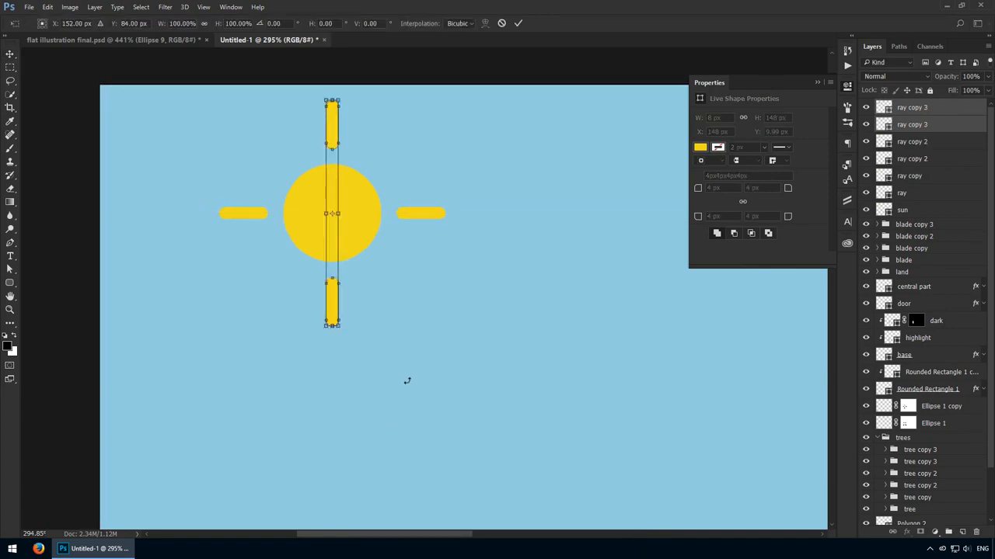
pyautogui.moveTo(407, 380); pyautogui.dragTo(476, 283)
pyautogui.press('Return')
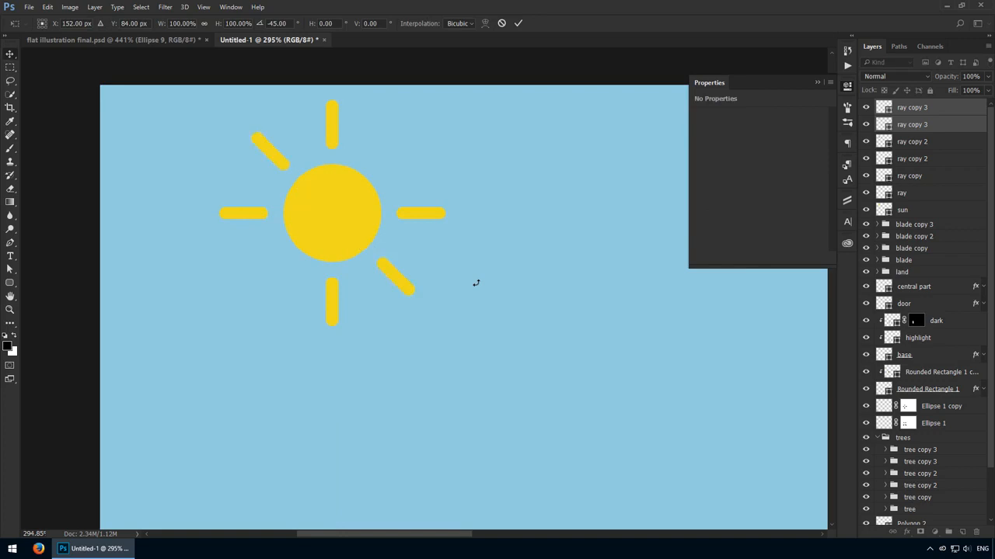
# - Duplicate the two diagonal rays and rotate the copies onto the opposite diagonal to complete the eight rays
pyautogui.hotkey('ctrl', 'j')
pyautogui.hotkey('ctrl', 't')
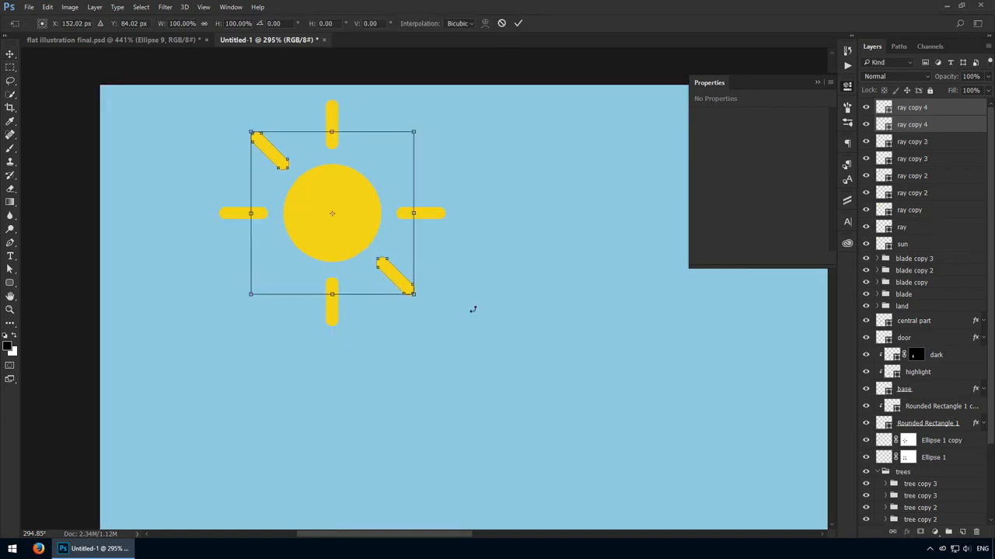
pyautogui.moveTo(472, 309); pyautogui.dragTo(269, 311)
pyautogui.press('Return')
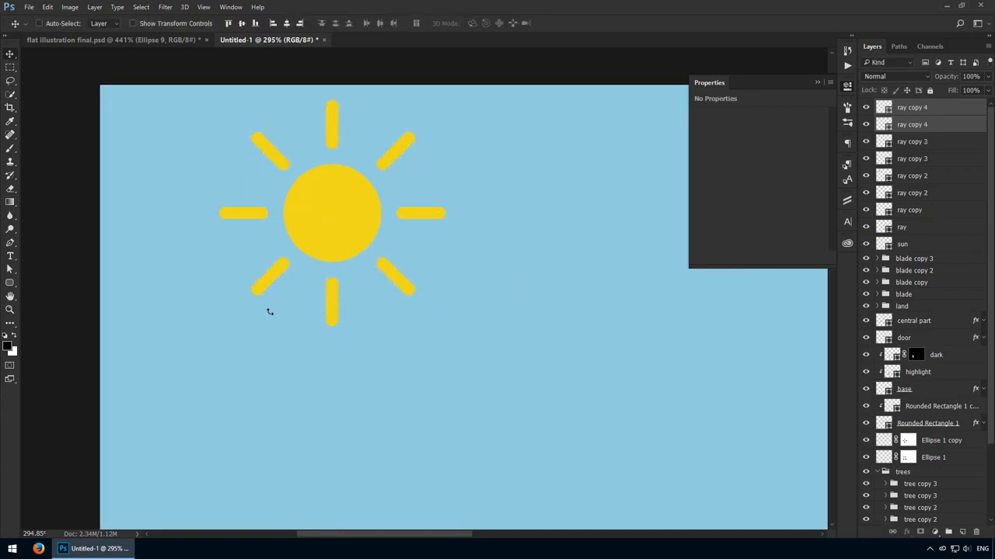
# - Group the sun circle with all its rays and name the group sun
pyautogui.keyDown('shift'); pyautogui.click(935, 244); pyautogui.keyUp('shift')
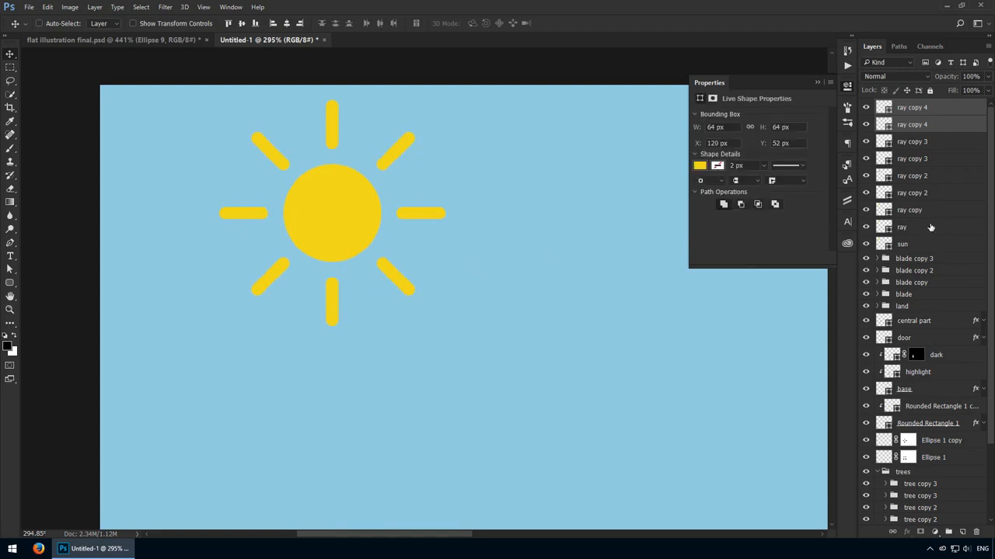
pyautogui.hotkey('ctrl', 'g')
pyautogui.doubleClick(907, 104)
pyautogui.write('sun')
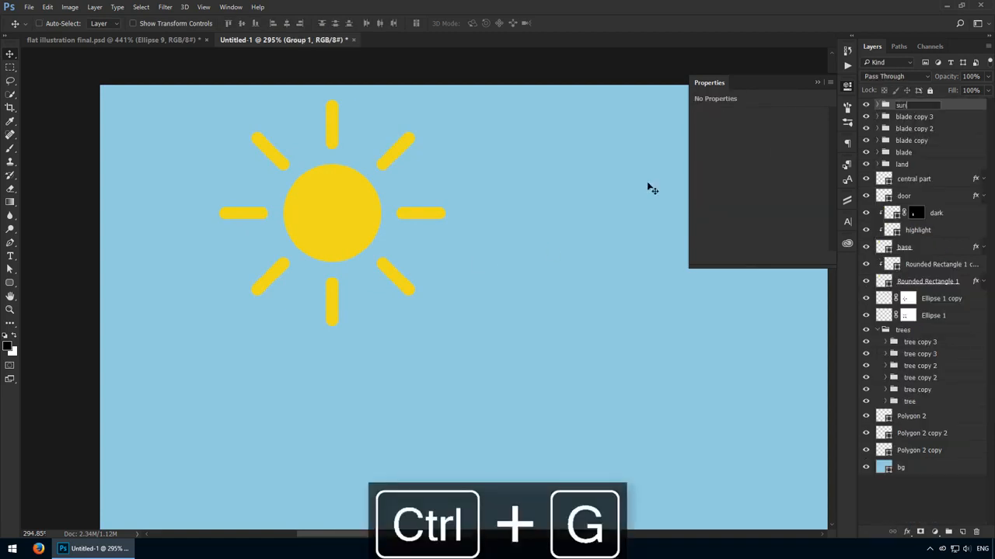
pyautogui.press('Return')
# - Group the four windmill blade groups together and name the group blades
pyautogui.hotkey('ctrl', '1')
pyautogui.click(921, 119)
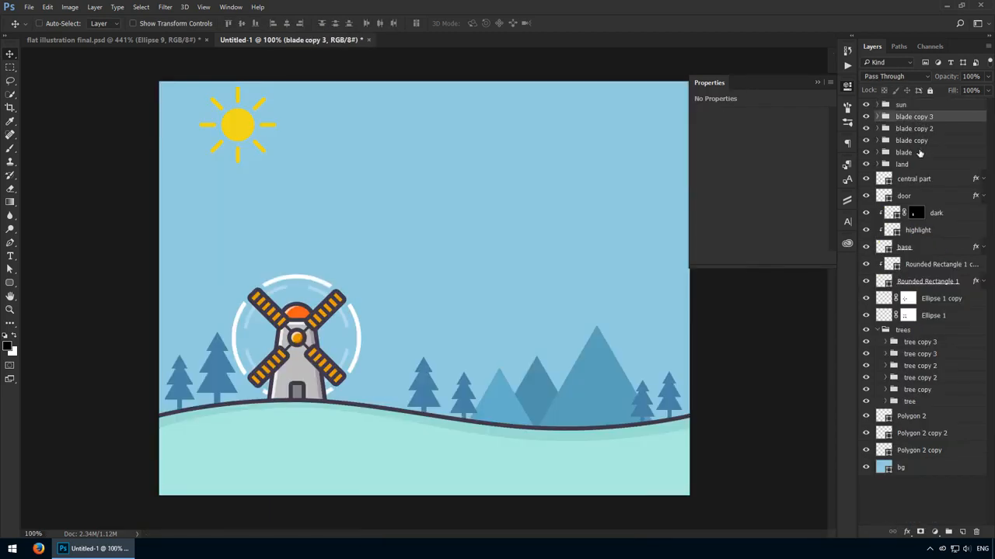
pyautogui.keyDown('shift'); pyautogui.click(920, 152); pyautogui.keyUp('shift')
pyautogui.hotkey('ctrl', 'g')
pyautogui.doubleClick(905, 116)
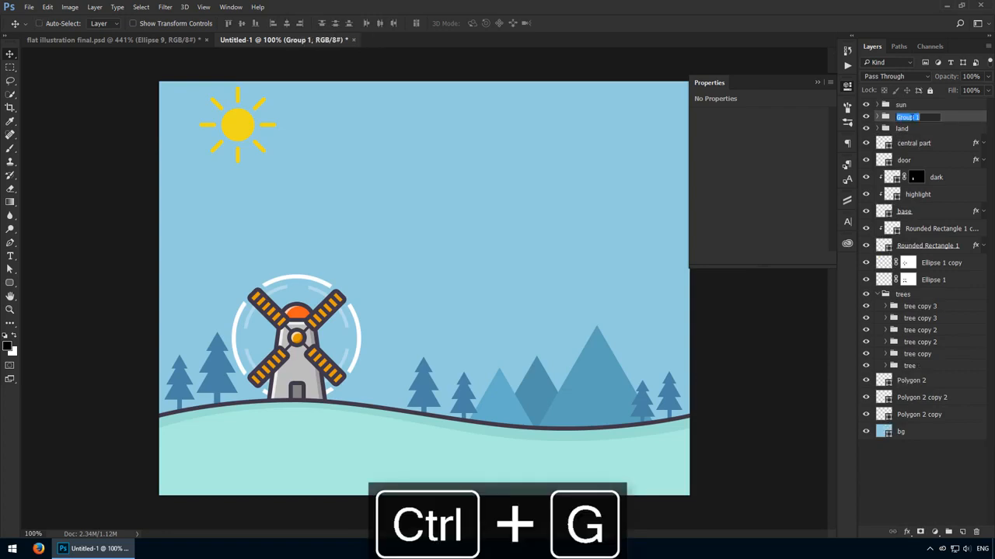
pyautogui.write('baldes')
pyautogui.press('Return')
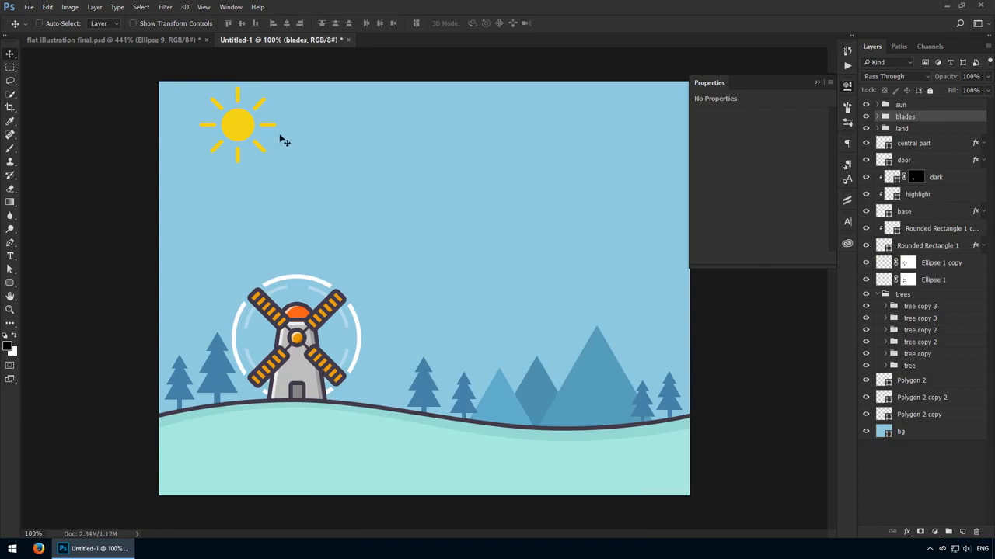
# - Merge all the ray shapes into one layer and move the sun group slightly down and to the right
pyautogui.keyDown('ctrl'); pyautogui.click(242, 125); pyautogui.keyUp('ctrl')
pyautogui.hotkey('ctrl', 'e')
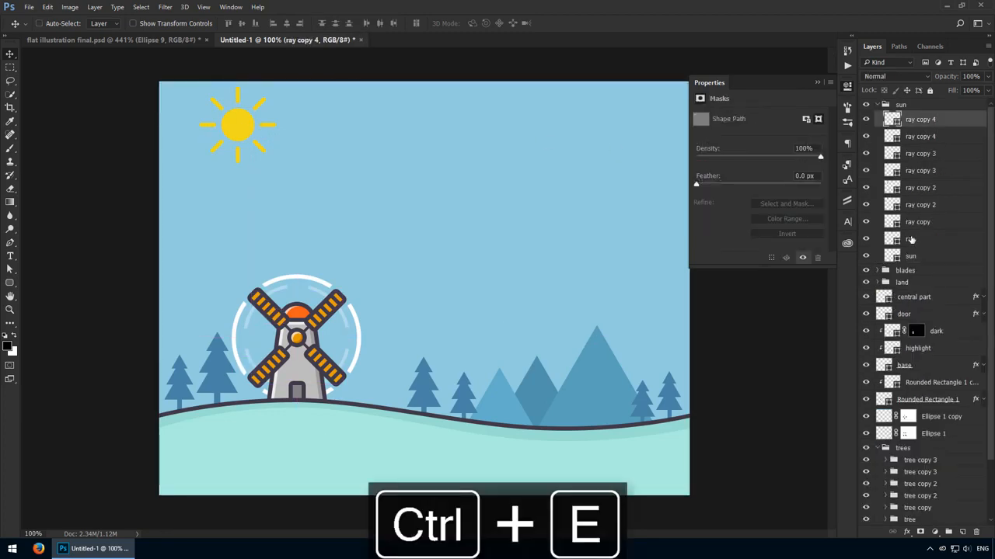
pyautogui.click(900, 105)
pyautogui.moveTo(328, 154); pyautogui.dragTo(342, 183)
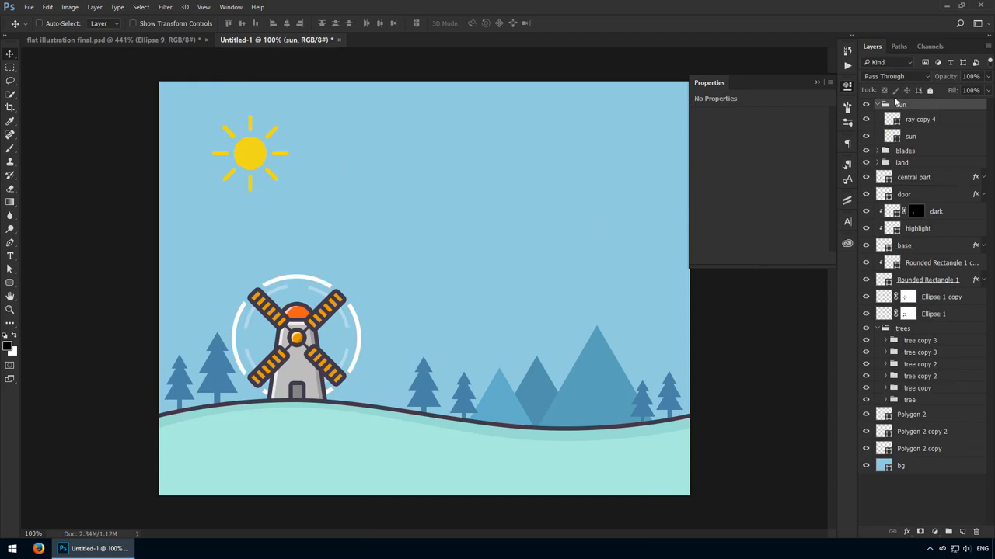
pyautogui.click(878, 105)
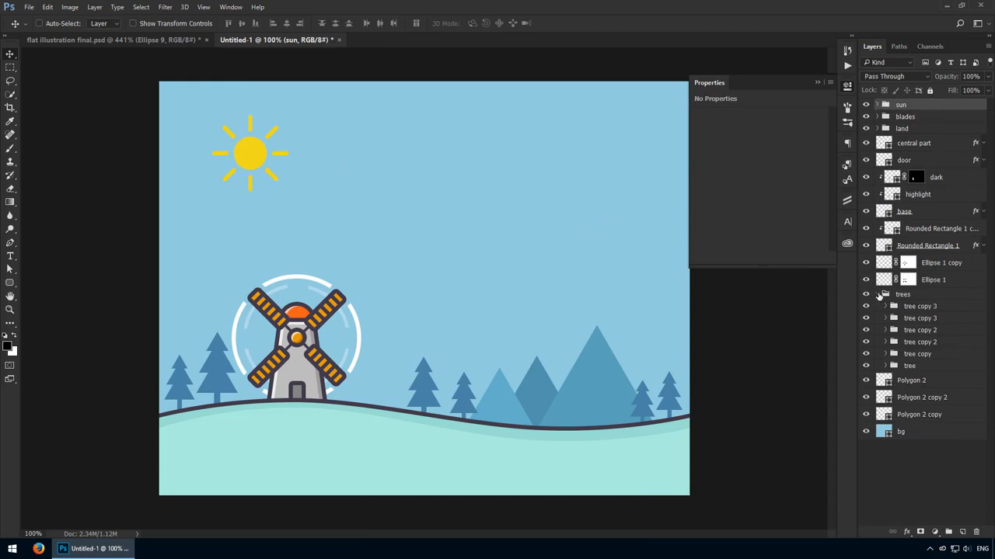
pyautogui.click(879, 294)
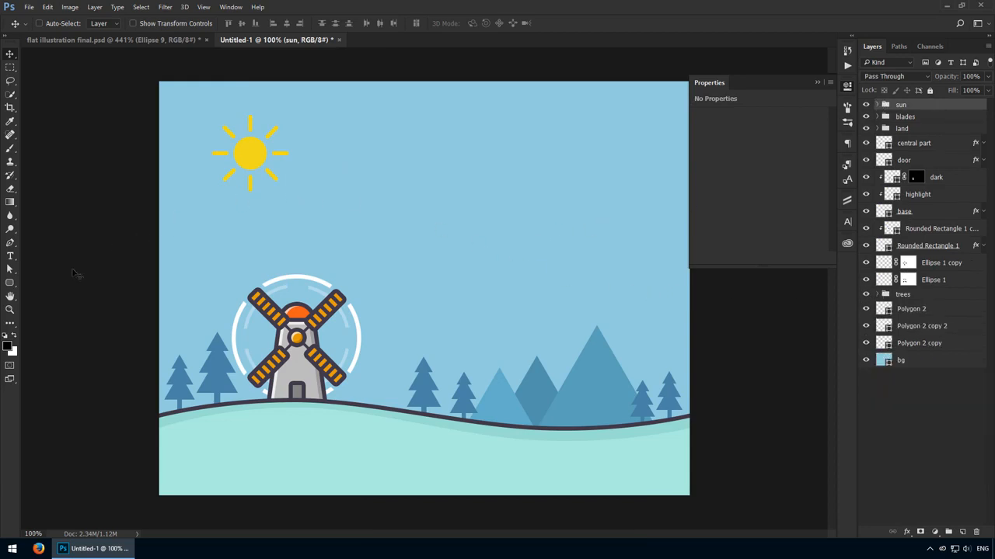
# - Create an 80 by 26 px rounded rectangle in the sky above all groups and move it left, nearer the sun
pyautogui.click(12, 285)
pyautogui.click(475, 201)
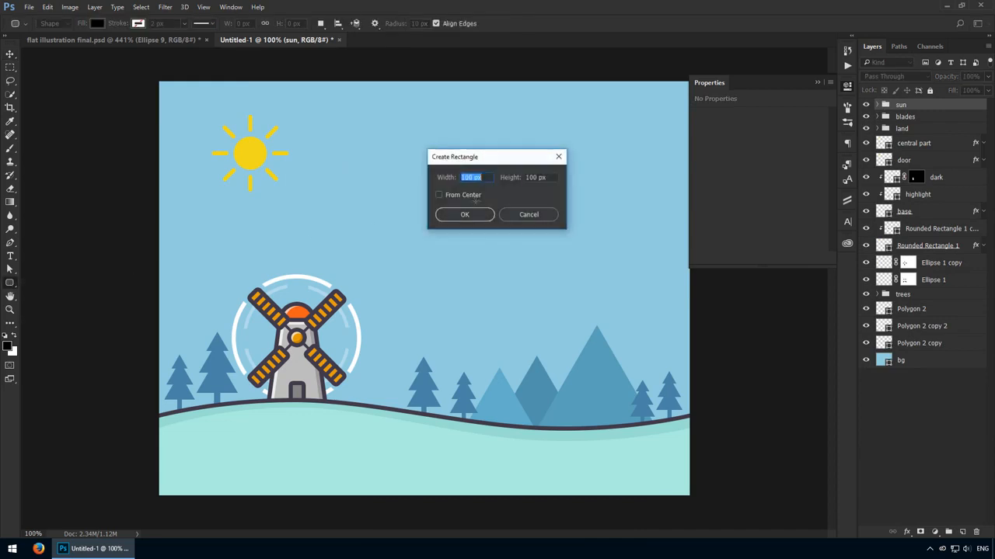
pyautogui.write('80')
pyautogui.press('Tab')
pyautogui.write('26')
pyautogui.press('Return')
pyautogui.press('v')
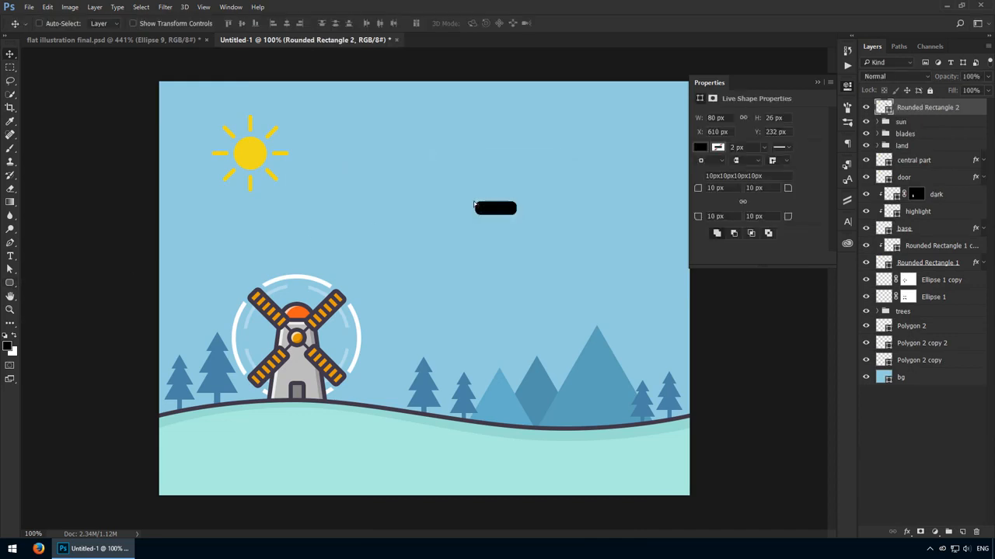
pyautogui.scroll(3, 562, 158)
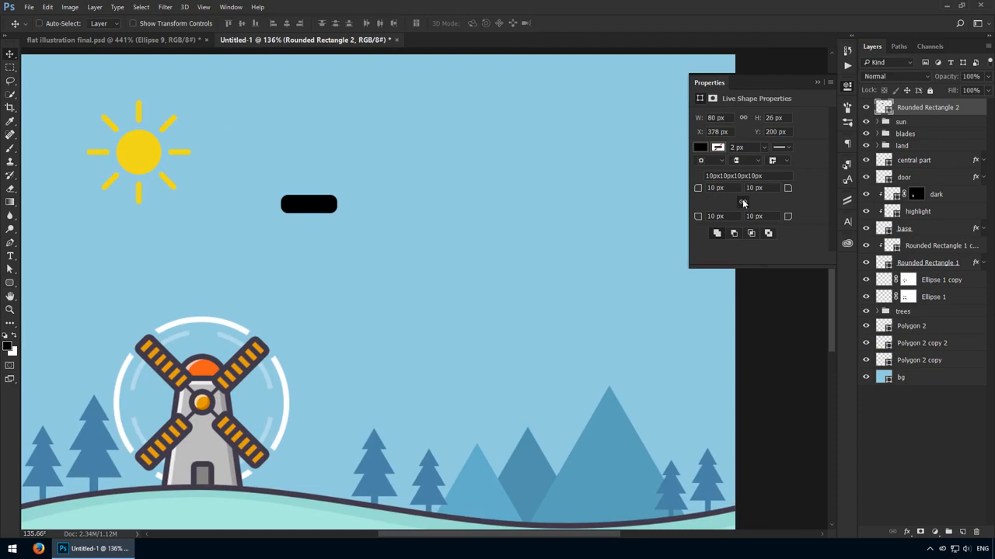
# - Set all corner radii of the 80 by 26 px rounded rectangle to 12 px and fill it with white
pyautogui.write('12')
pyautogui.press('Return')
pyautogui.doubleClick(883, 108)
pyautogui.moveTo(528, 233); pyautogui.dragTo(45, 4)
pyautogui.press('Return')
# - Duplicate the white rounded rectangle, resize the copy to 40 by 12 px and place it at the original's lower right edge
pyautogui.press('z')
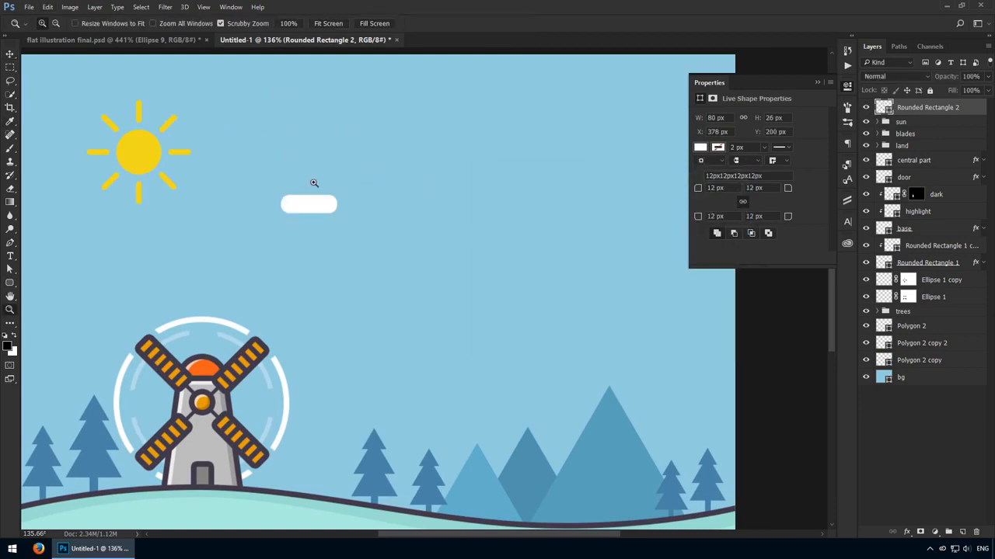
pyautogui.moveTo(314, 183); pyautogui.dragTo(351, 204)
pyautogui.press('v')
pyautogui.moveTo(335, 259); pyautogui.dragTo(393, 258)
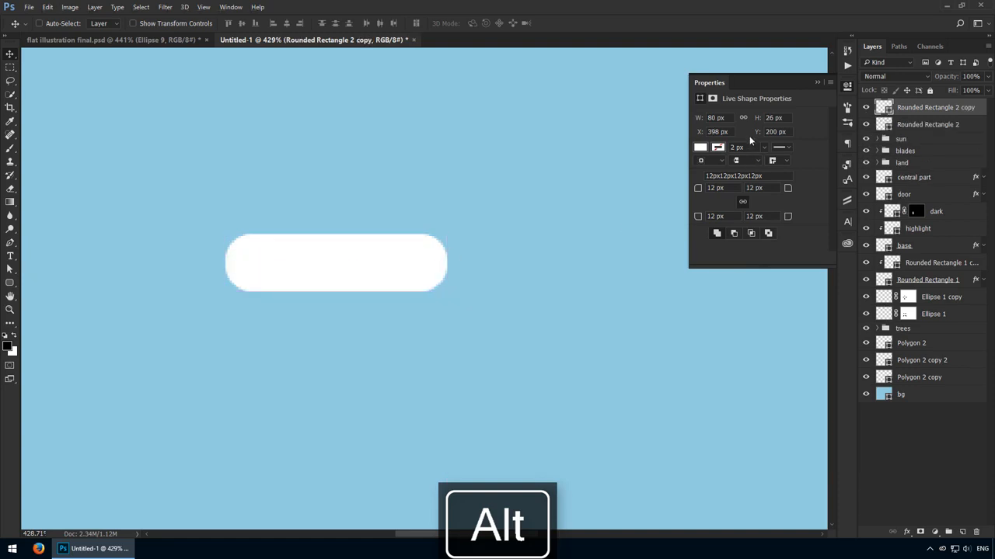
pyautogui.write('40')
pyautogui.press('Tab')
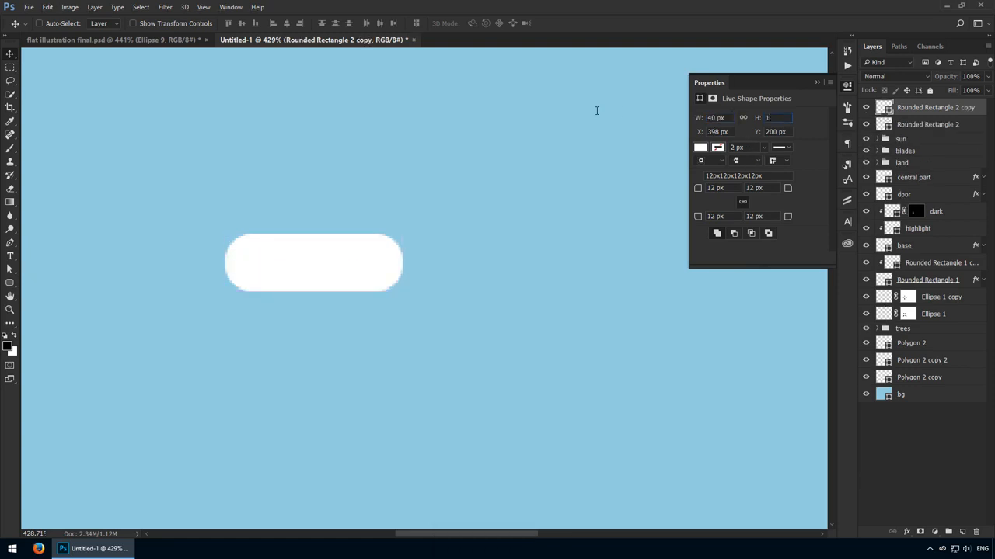
pyautogui.write('12')
pyautogui.press('Return')
pyautogui.moveTo(435, 216); pyautogui.dragTo(428, 288)
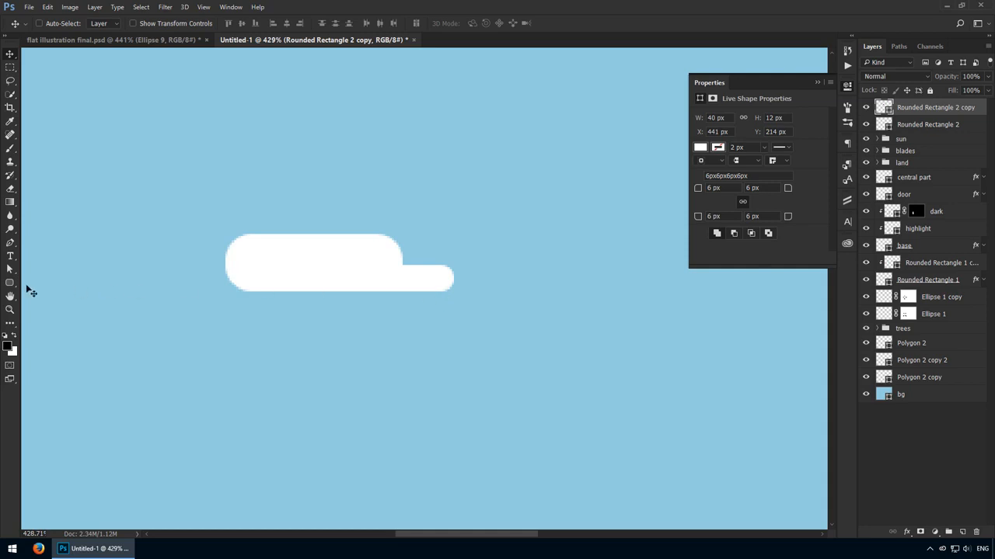
# - Create a 30 by 30 px white circle near the upper left of the cloud base with the Ellipse tool
pyautogui.moveTo(10, 283); pyautogui.dragTo(67, 306)
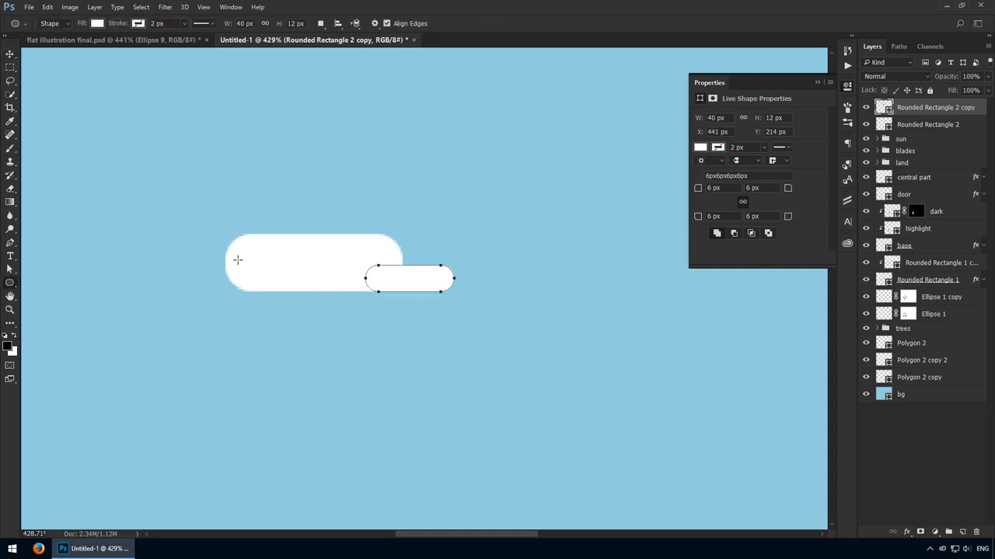
pyautogui.click(261, 211)
pyautogui.write('30')
pyautogui.press('Tab')
pyautogui.write('30')
pyautogui.press('Return')
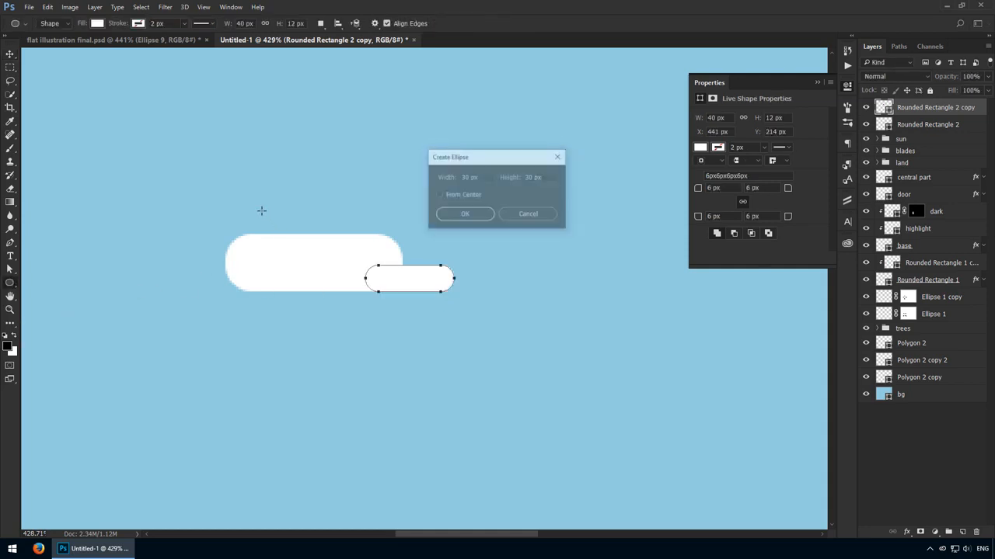
# - Place the 30 px circle on the cloud base and add a copy scaled to 23 px beside it on the right
pyautogui.press('v')
pyautogui.moveTo(272, 223); pyautogui.dragTo(381, 251)
pyautogui.hotkey('ctrl', 't')
pyautogui.moveTo(372, 204); pyautogui.dragTo(362, 208)
pyautogui.press('Return')
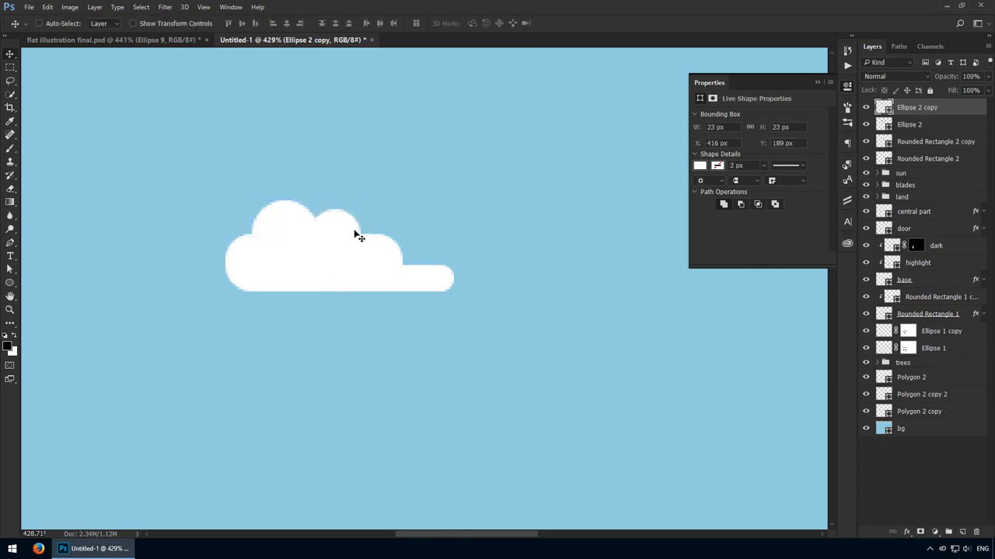
# - Nudge the cloud's small rounded rectangle a few pixels left and set its width to 50 px
pyautogui.scroll(4, 357, 235)
pyautogui.moveTo(350, 257); pyautogui.dragTo(345, 247)
pyautogui.moveTo(445, 292); pyautogui.dragTo(425, 291)
pyautogui.hotkey('ctrl', 'z')
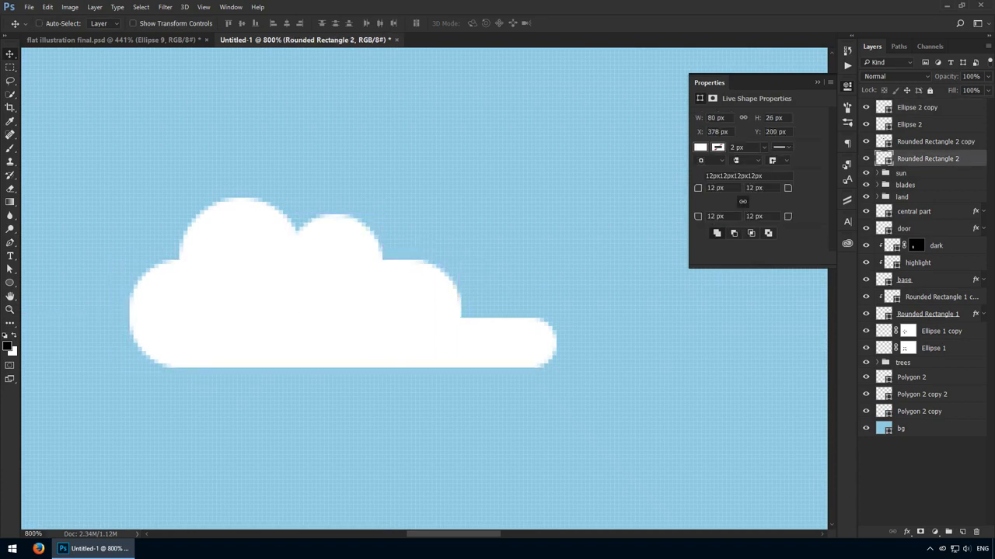
pyautogui.click(424, 342)
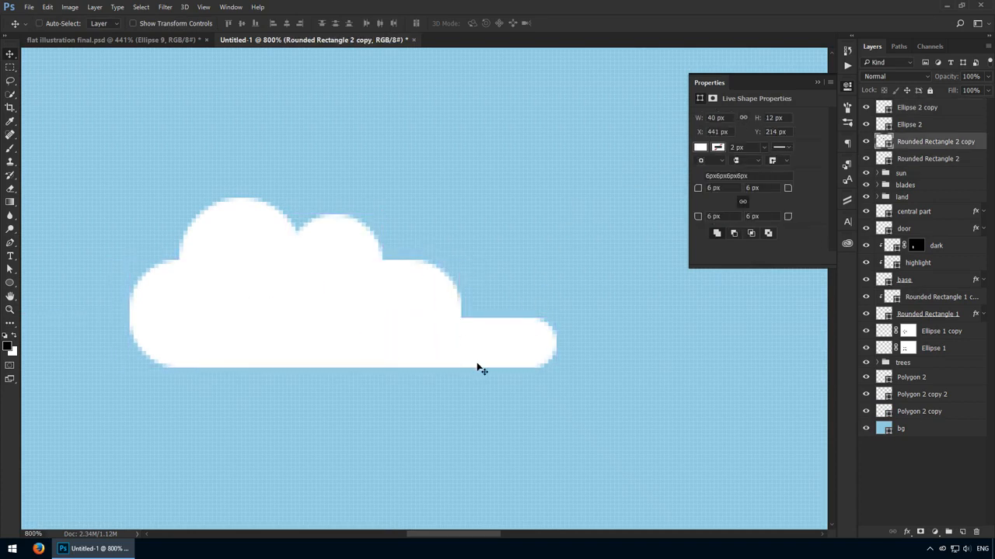
pyautogui.press('Left')
pyautogui.press('Left')
pyautogui.press('Left')
pyautogui.press('Left')
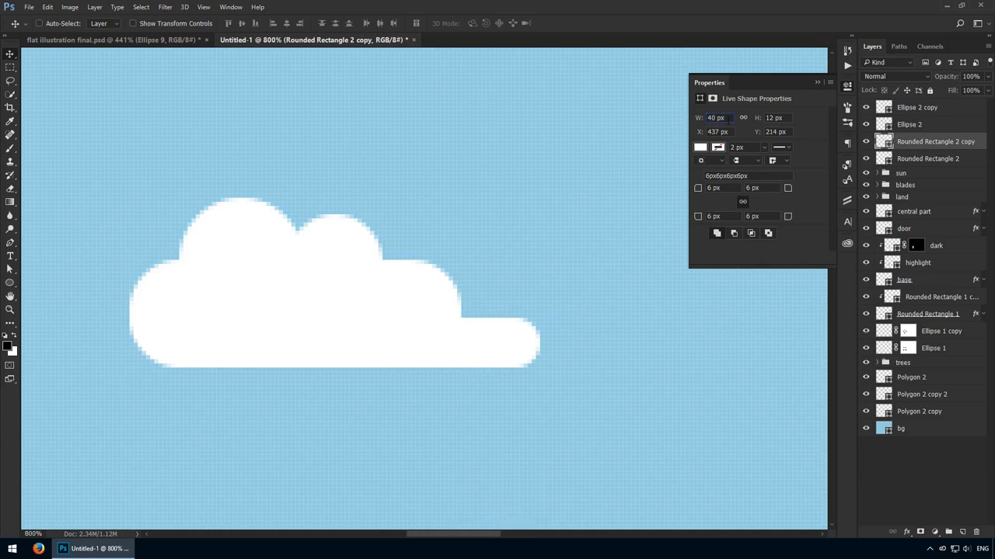
pyautogui.doubleClick(728, 120)
pyautogui.write('50')
pyautogui.press('Return')
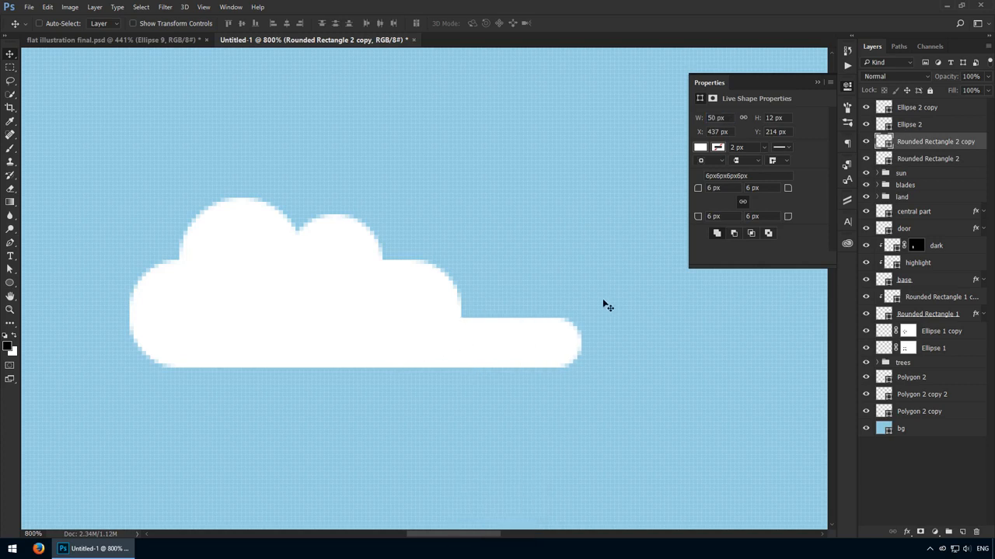
# - Create a 6 by 6 px white circle and a duplicate of it, spaced in line beyond the cloud's right tail
pyautogui.hotkey('ctrl', '0')
pyautogui.hotkey('ctrl', 'space')
pyautogui.moveTo(431, 193); pyautogui.dragTo(508, 259)
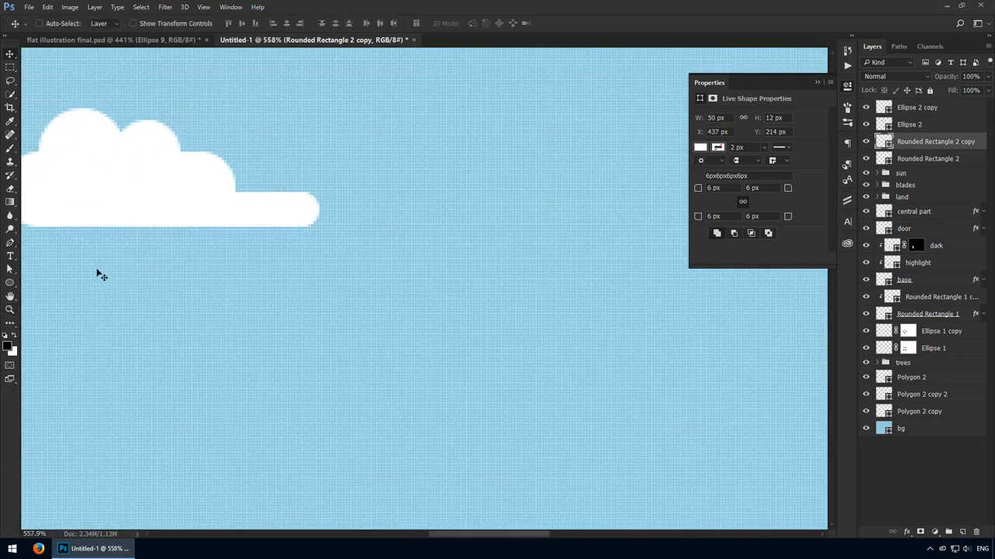
pyautogui.press('u')
pyautogui.click(373, 201)
pyautogui.press('Return')
pyautogui.press('v')
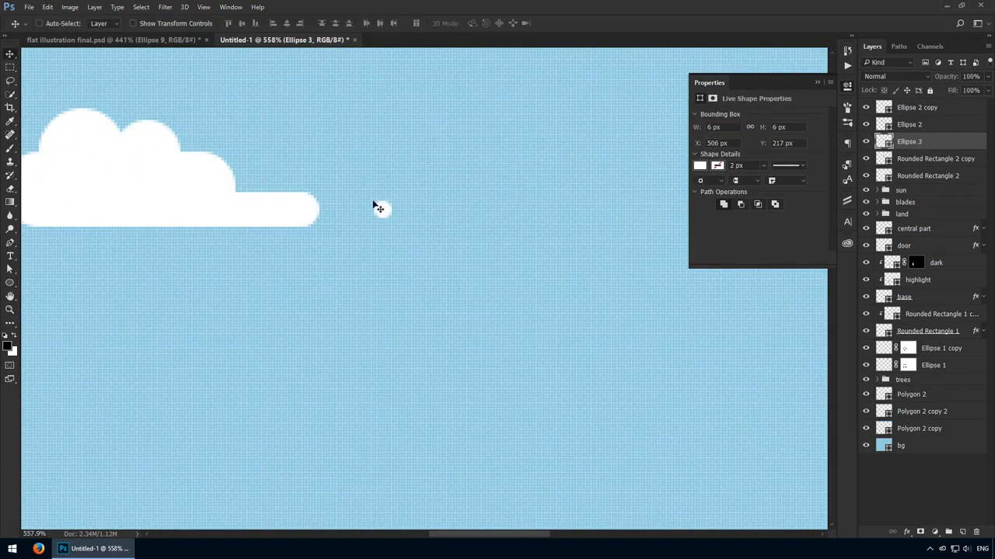
pyautogui.moveTo(375, 205); pyautogui.dragTo(531, 310)
# - Set the main cloud rectangle's width to 90 px and add a third circle copy to the right of the other two bumps
pyautogui.keyDown('ctrl'); pyautogui.click(419, 284); pyautogui.keyUp('ctrl')
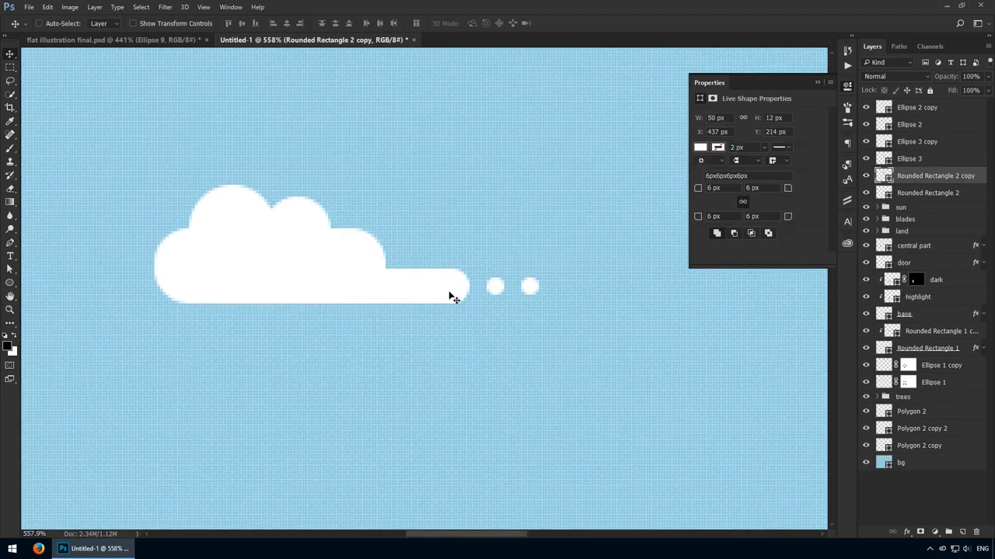
pyautogui.keyDown('ctrl'); pyautogui.click(404, 279); pyautogui.keyUp('ctrl')
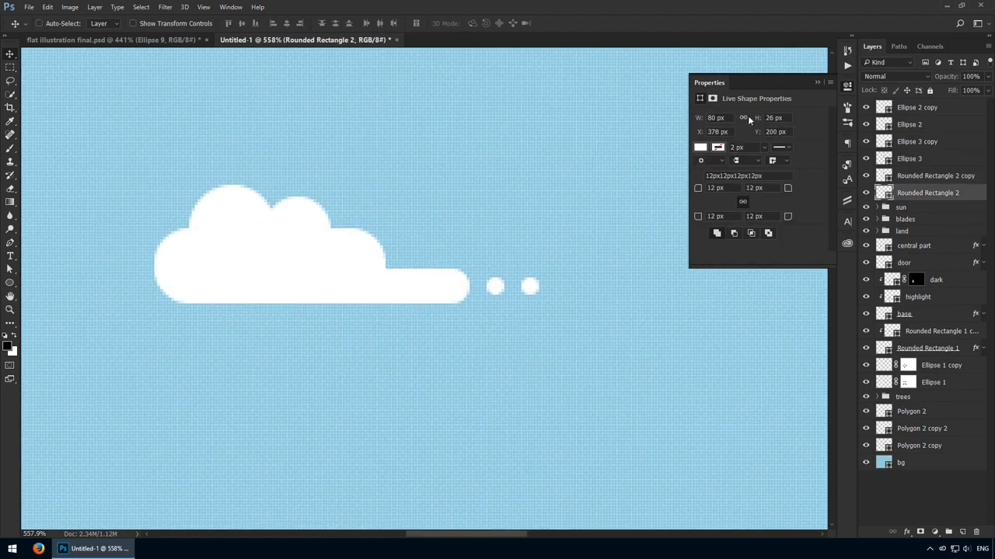
pyautogui.moveTo(392, 244)
pyautogui.mouseDown()
pyautogui.moveTo(407, 244)
pyautogui.moveTo(393, 248)
pyautogui.mouseUp()
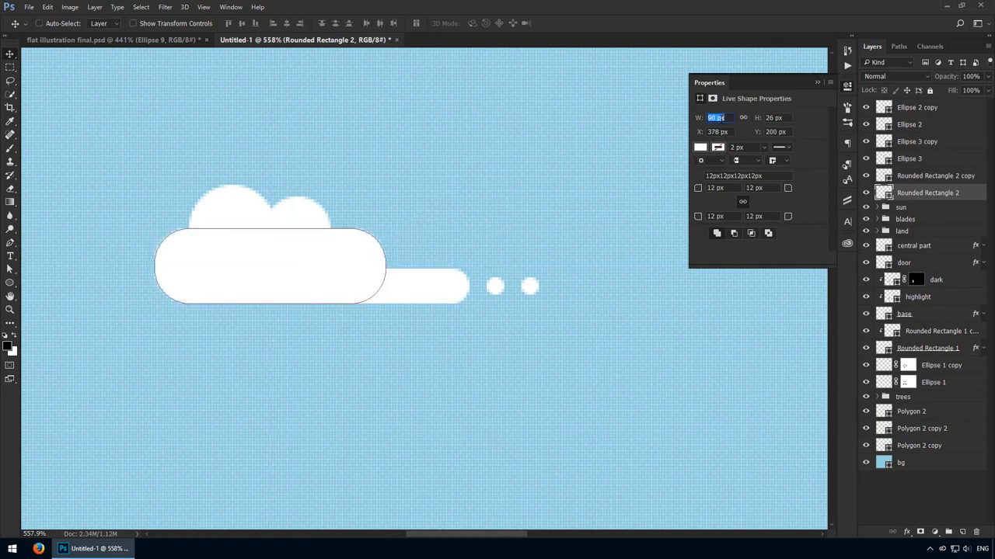
pyautogui.press('Return')
pyautogui.keyDown('ctrl'); pyautogui.click(314, 223); pyautogui.keyUp('ctrl')
pyautogui.moveTo(311, 223); pyautogui.dragTo(364, 236)
# - Group all the cloud's rounded rectangles, bumps and dots and name the group cloud
pyautogui.keyDown('ctrl'); pyautogui.click(399, 285); pyautogui.keyUp('ctrl')
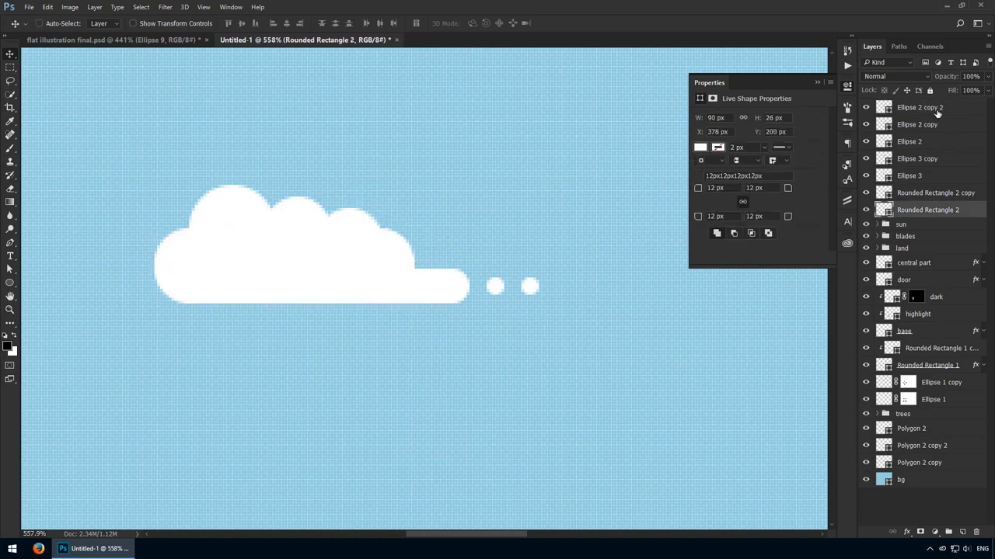
pyautogui.keyDown('shift'); pyautogui.click(937, 112); pyautogui.keyUp('shift')
pyautogui.moveTo(445, 264); pyautogui.dragTo(454, 263)
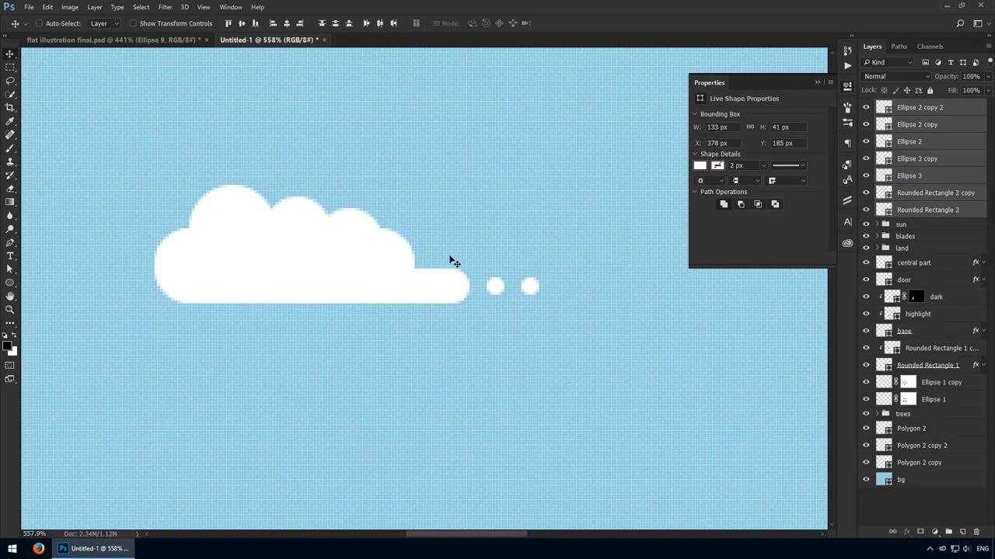
pyautogui.hotkey('ctrl', 'g')
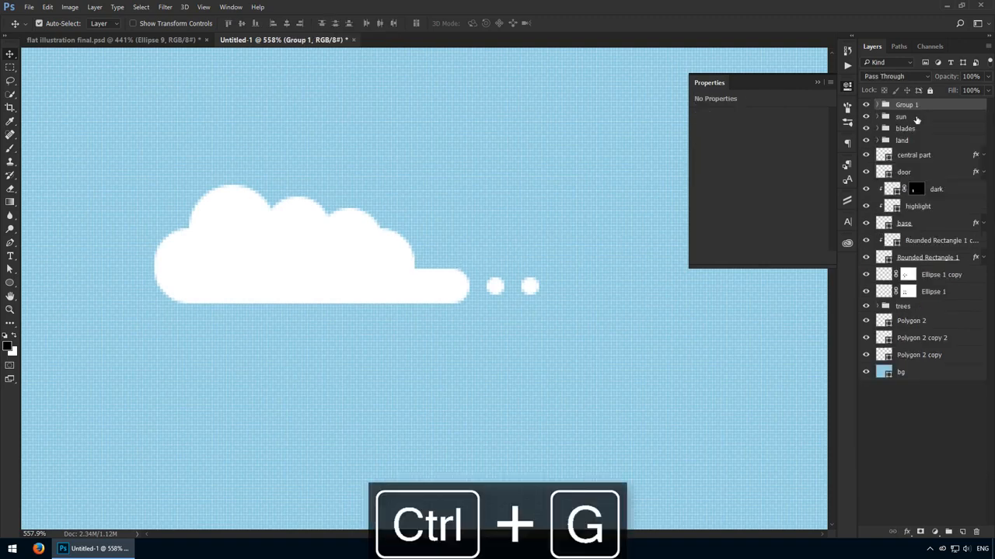
pyautogui.doubleClick(911, 107)
pyautogui.write('cloud')
pyautogui.press('Return')
# - Spread three copies of the cloud group across the right of the sky at reduced sizes, with opacities of 40%, 100% and 20%
pyautogui.hotkey('ctrl', '1')
pyautogui.moveTo(366, 194); pyautogui.dragTo(610, 176)
pyautogui.press('4')
pyautogui.hotkey('ctrl', 't')
pyautogui.press('Return')
pyautogui.press('0')
pyautogui.hotkey('ctrl', 't')
pyautogui.press('Return')
pyautogui.press('2')
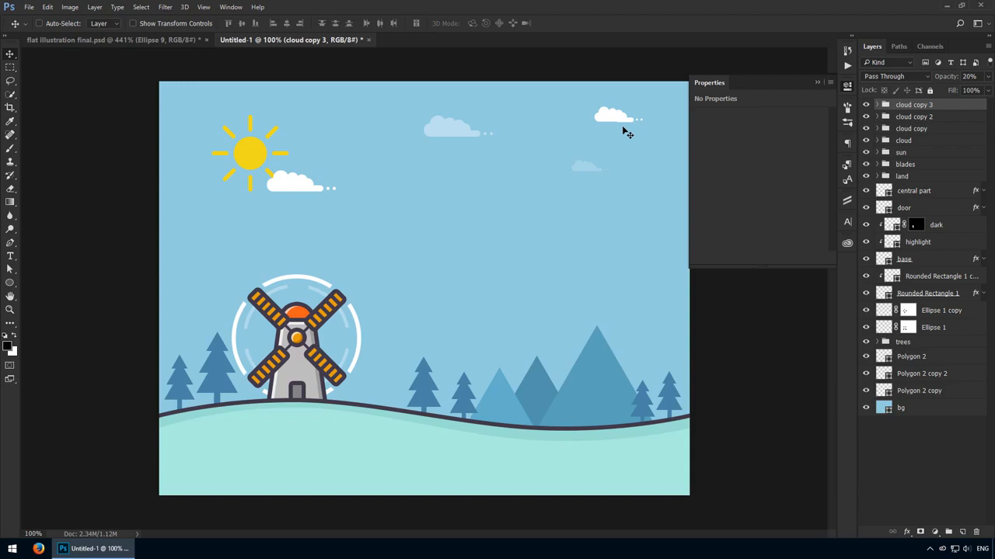
# - Enlarge the fully opaque cloud copy near the sky's upper right corner with Free Transform
pyautogui.click(913, 117)
pyautogui.hotkey('ctrl', 't')
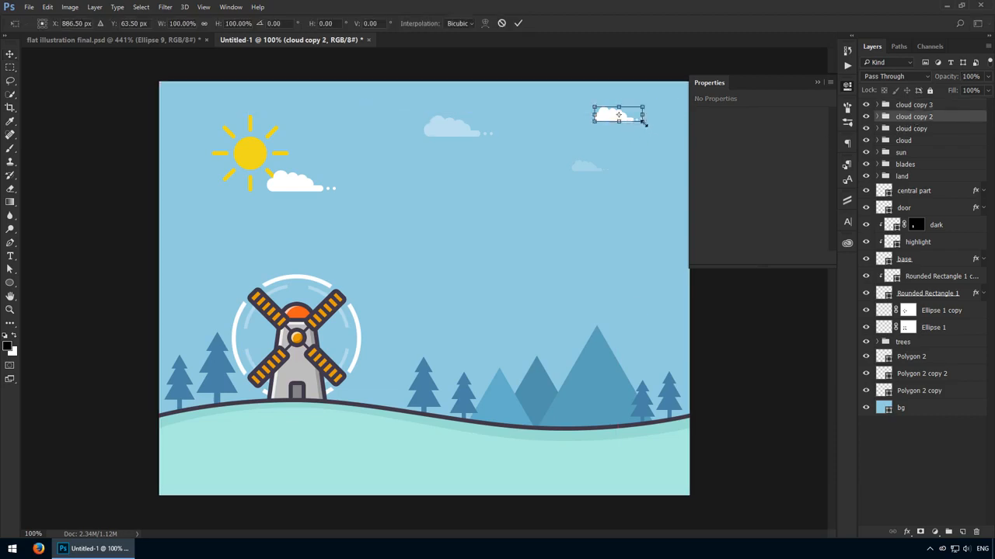
pyautogui.moveTo(646, 126); pyautogui.dragTo(666, 129)
pyautogui.press('Return')
# - Group the four cloud groups with the sun group and name the new group sky elements
pyautogui.click(913, 104)
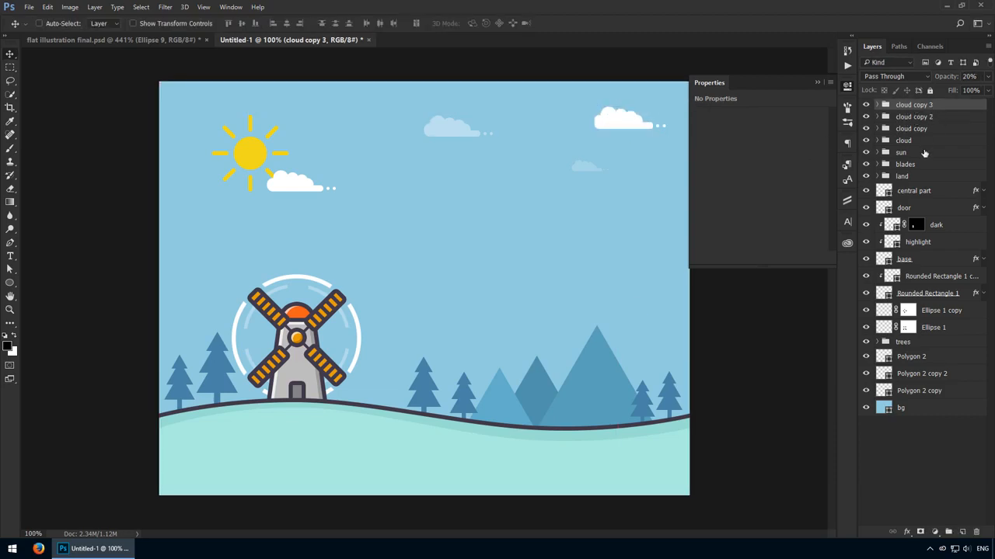
pyautogui.keyDown('shift'); pyautogui.click(925, 153); pyautogui.keyUp('shift')
pyautogui.hotkey('ctrl', 'g')
pyautogui.doubleClick(913, 106)
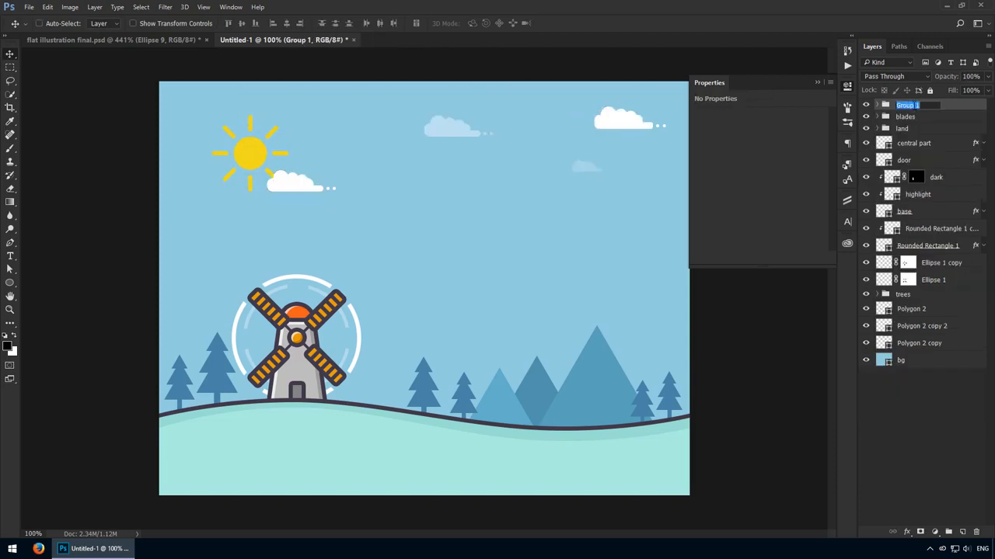
pyautogui.write('sky elements')
pyautogui.press('Return')
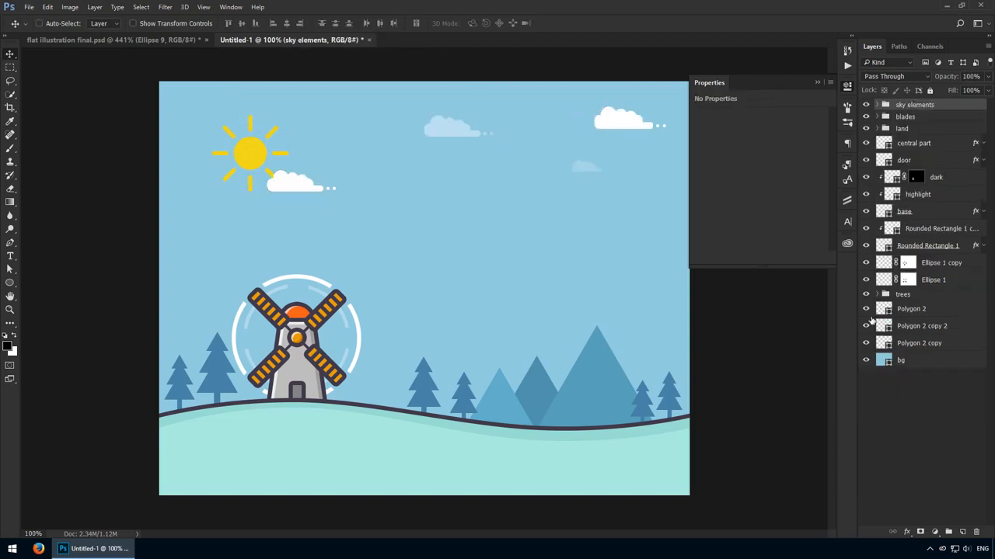
# - Group the three mountain polygon layers and name the group mountains
pyautogui.click(924, 326)
pyautogui.click(922, 311)
pyautogui.keyDown('shift'); pyautogui.click(922, 341); pyautogui.keyUp('shift')
pyautogui.hotkey('ctrl', 'g')
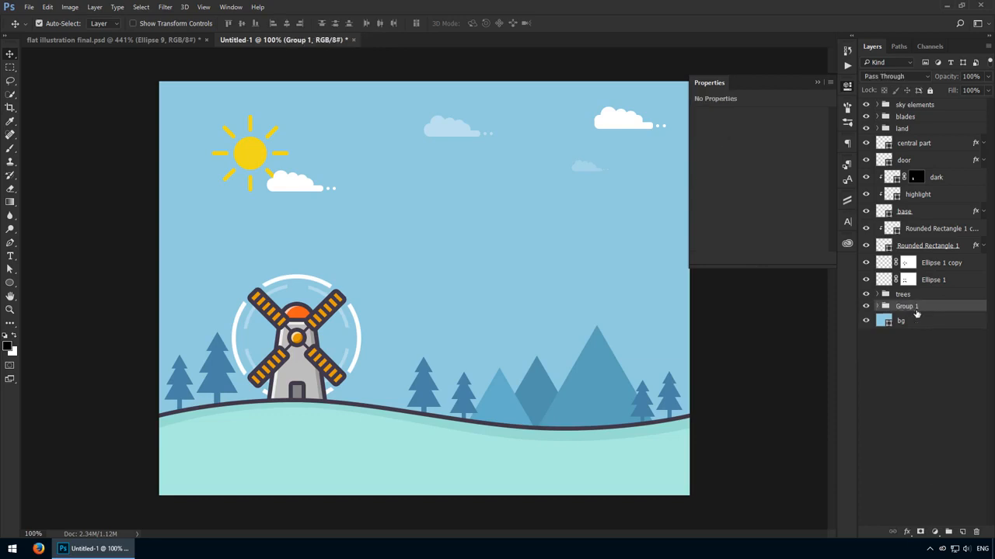
pyautogui.doubleClick(912, 308)
pyautogui.write('mountains')
pyautogui.press('Return')
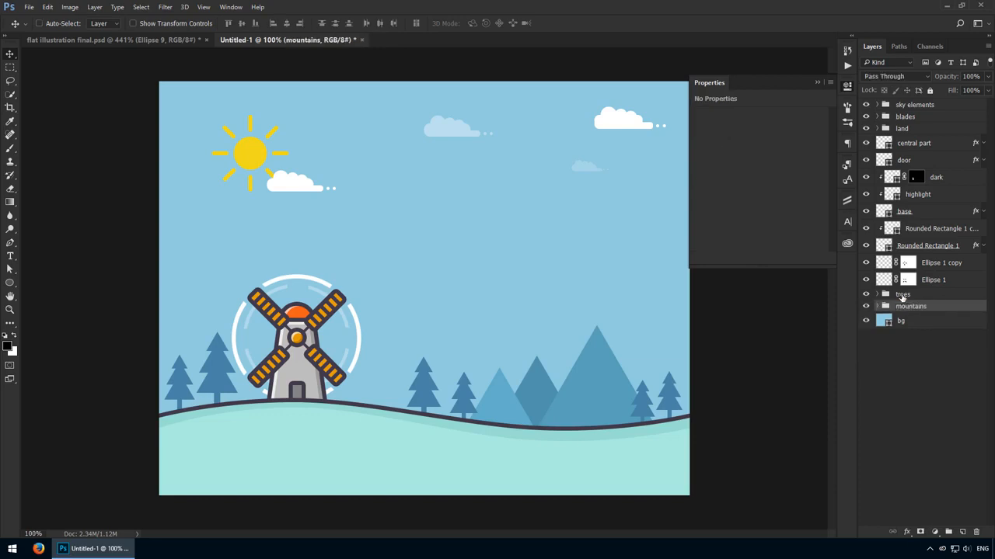
# - Group the blades group with all the windmill tower and circle layers and name the group windmill
pyautogui.click(937, 280)
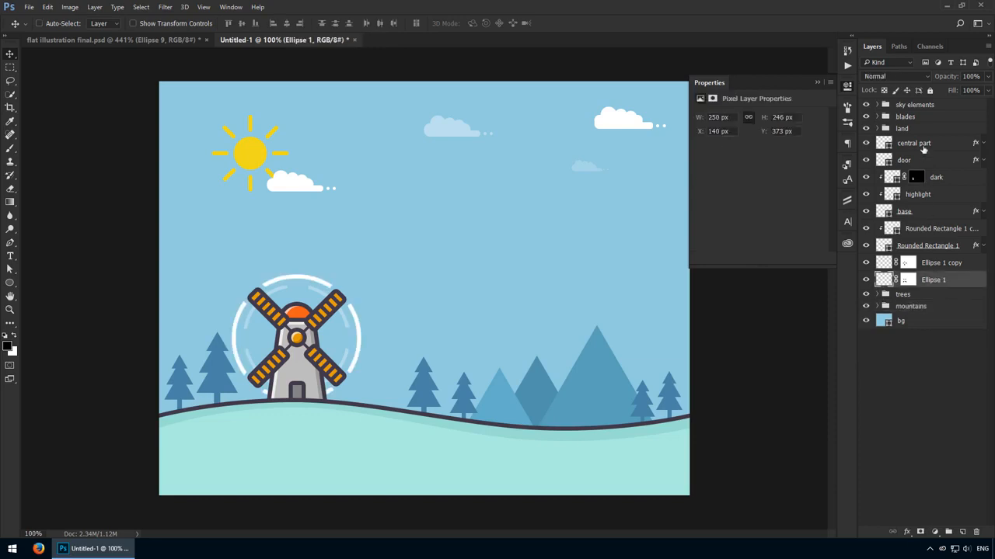
pyautogui.keyDown('shift'); pyautogui.click(920, 142); pyautogui.keyUp('shift')
pyautogui.keyDown('ctrl'); pyautogui.click(905, 116); pyautogui.keyUp('ctrl')
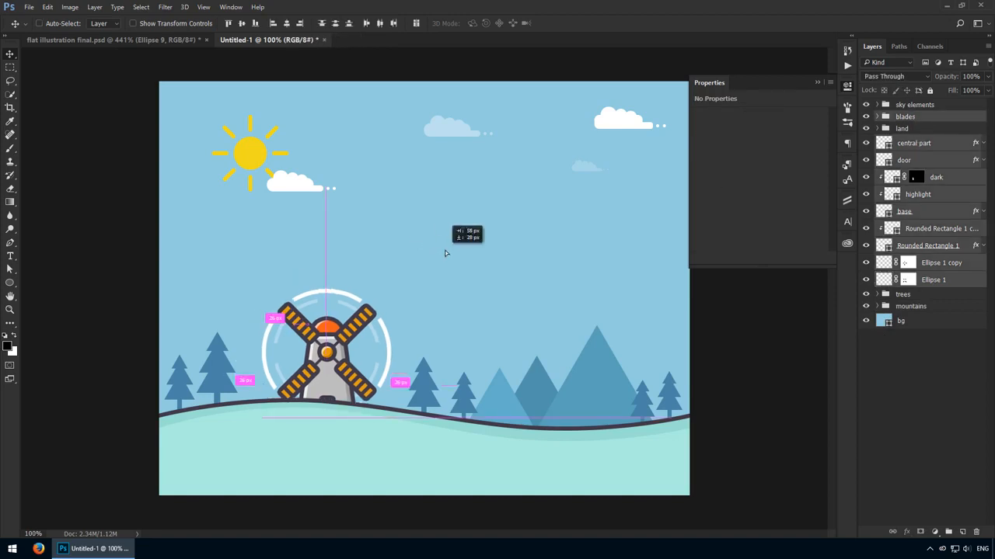
pyautogui.hotkey('ctrl', 'g')
pyautogui.doubleClick(906, 117)
pyautogui.write('windmill')
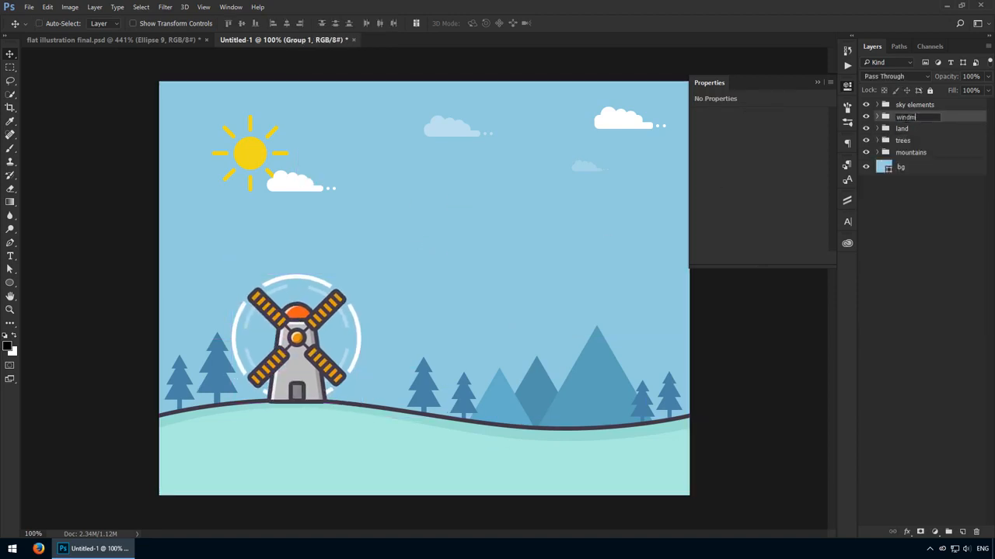
pyautogui.press('Return')
# - Move the windmill group beneath the land group in the layer order and collapse the shape properties
pyautogui.moveTo(297, 358); pyautogui.dragTo(376, 367)
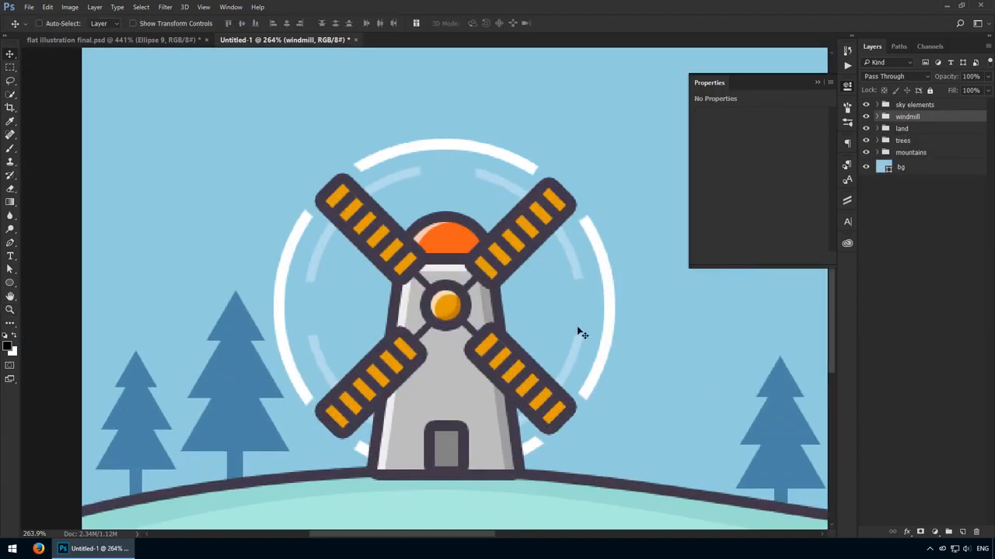
pyautogui.moveTo(547, 317); pyautogui.dragTo(498, 294)
pyautogui.moveTo(927, 117); pyautogui.dragTo(905, 132)
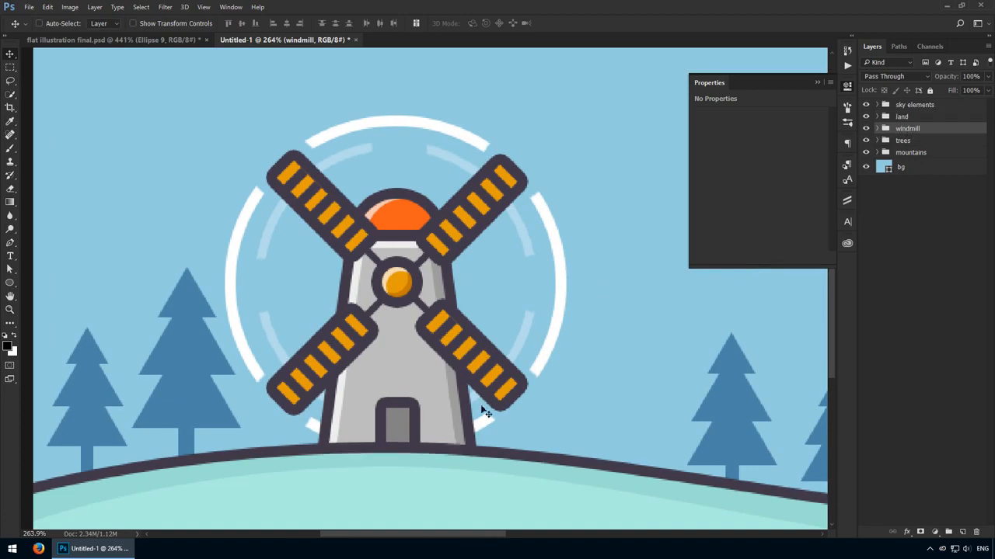
pyautogui.hotkey('ctrl', '0')
pyautogui.click(846, 92)
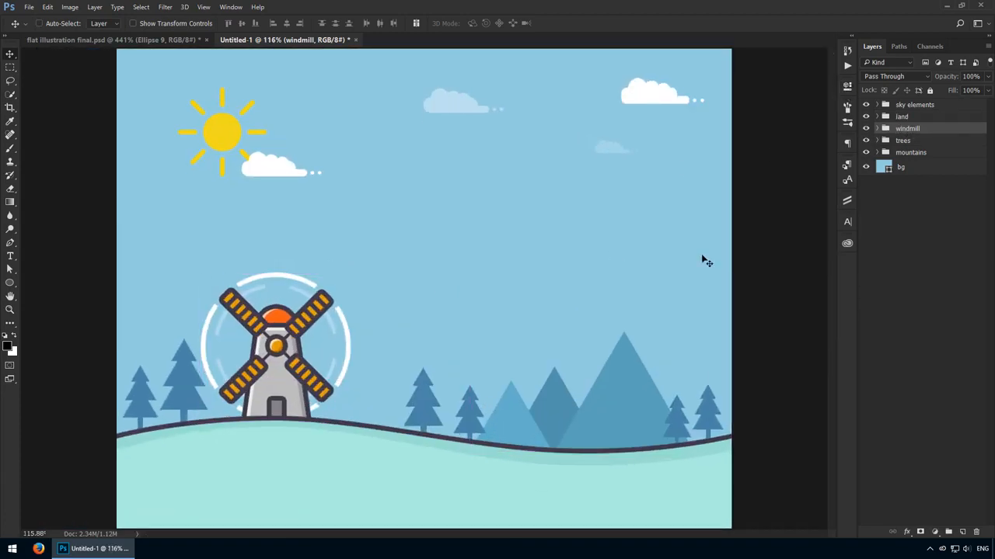